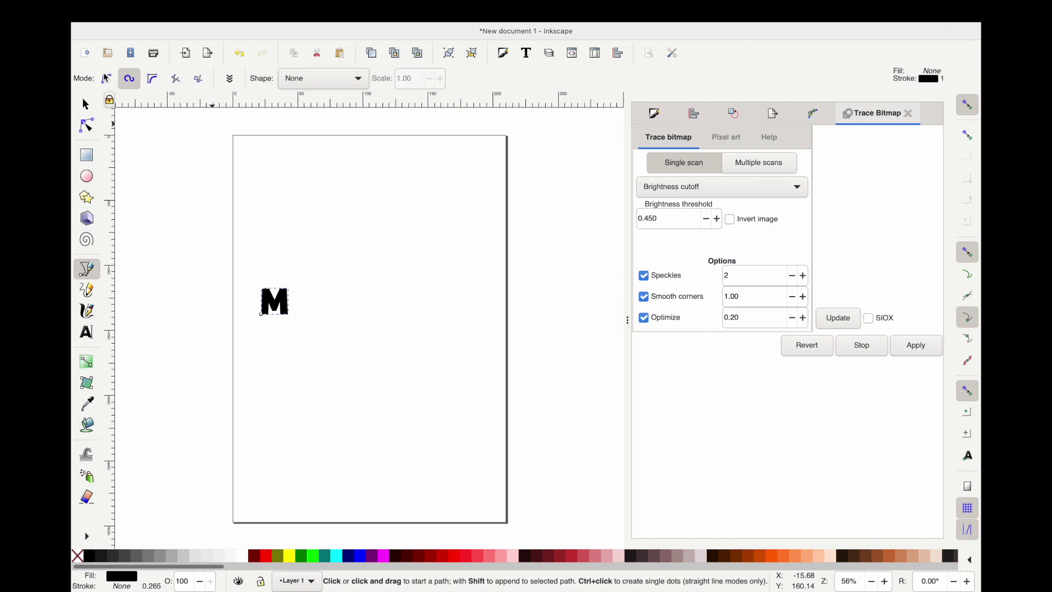
Step: Draw an open three-segment path beside the M for a heart's left half, about 42 mm wide and 61 mm tall
{"action": "left_click", "coordinate": [367, 288]}
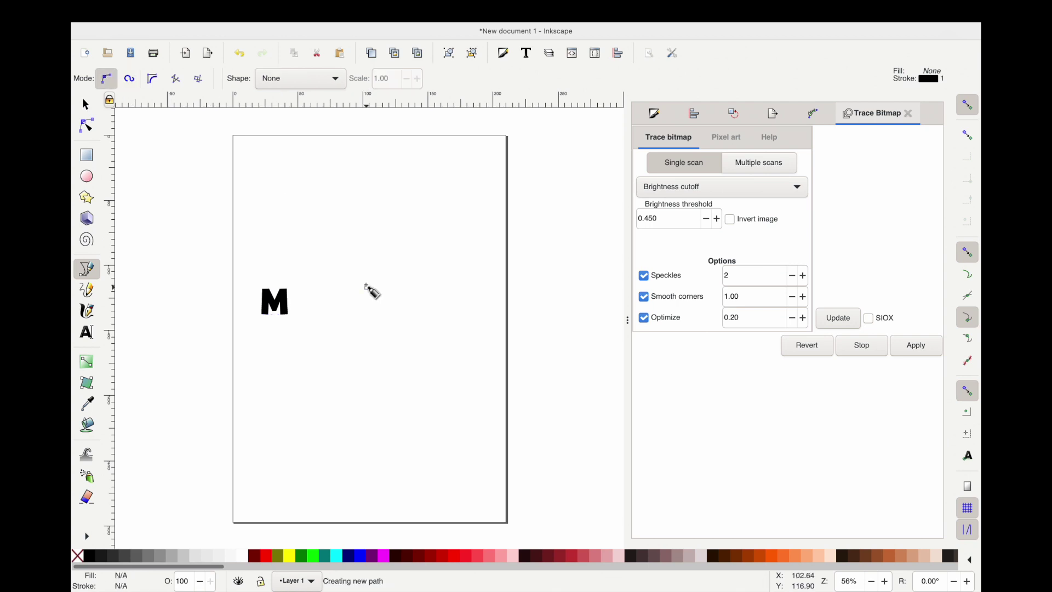
{"action": "left_click", "coordinate": [338, 259]}
{"action": "left_click", "coordinate": [311, 286]}
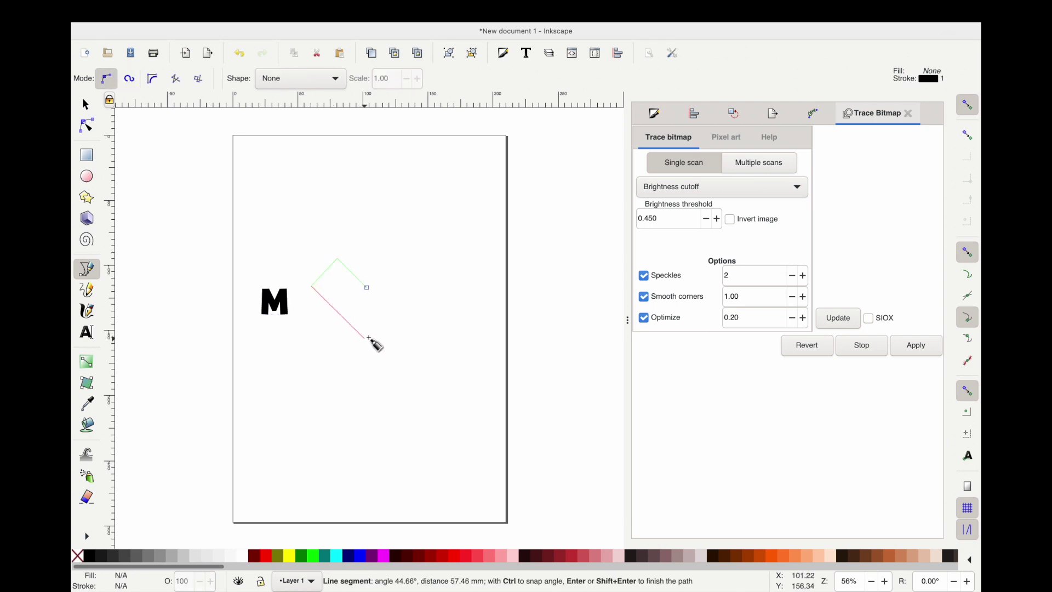
Step: Align the path's two end nodes on the same vertical line, relative to the last selected node
{"action": "key", "text": "n"}
{"action": "left_click_drag", "start_coordinate": [391, 354], "coordinate": [355, 270]}
{"action": "left_click", "coordinate": [707, 118]}
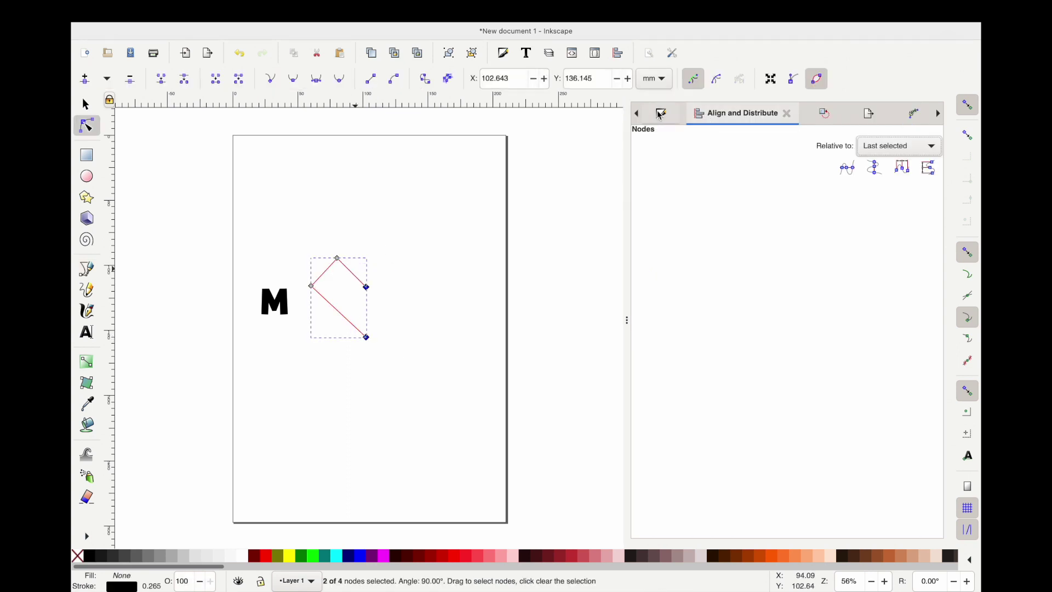
{"action": "left_click", "coordinate": [661, 115]}
{"action": "left_click", "coordinate": [740, 115]}
Step: Make the path's two remaining outer nodes auto-smooth so the segments curve into half a heart
{"action": "left_click_drag", "start_coordinate": [298, 242], "coordinate": [348, 306]}
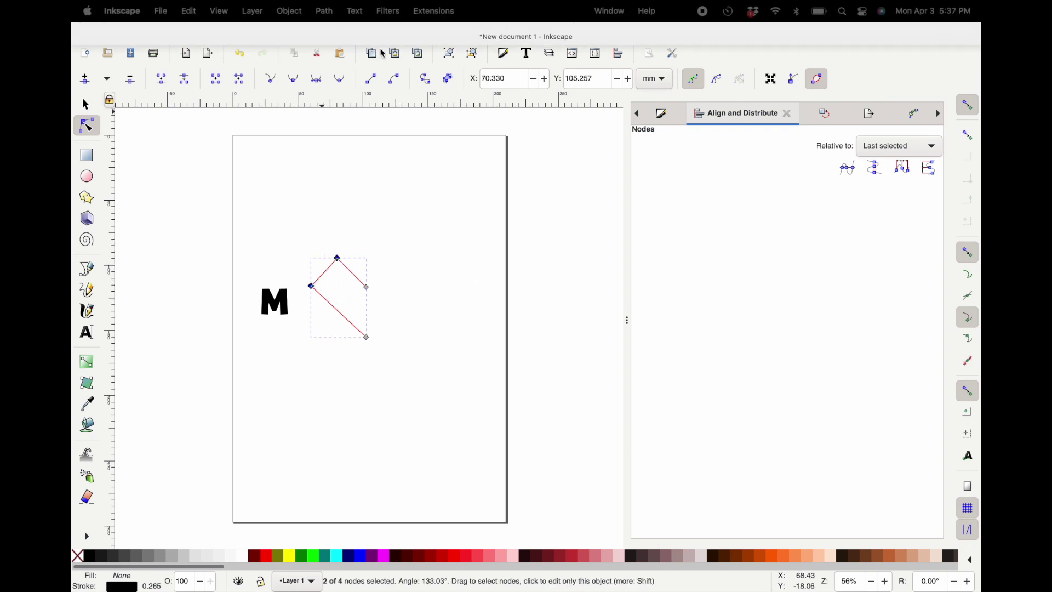
{"action": "left_click", "coordinate": [340, 79]}
{"action": "key", "text": "s"}
Step: Complete the heart by placing a horizontally mirrored copy against the half-heart and merging both into one path
{"action": "key", "text": "super+c"}
{"action": "key", "text": "super+v"}
{"action": "left_click", "coordinate": [232, 79]}
{"action": "left_click_drag", "start_coordinate": [408, 286], "coordinate": [422, 274]}
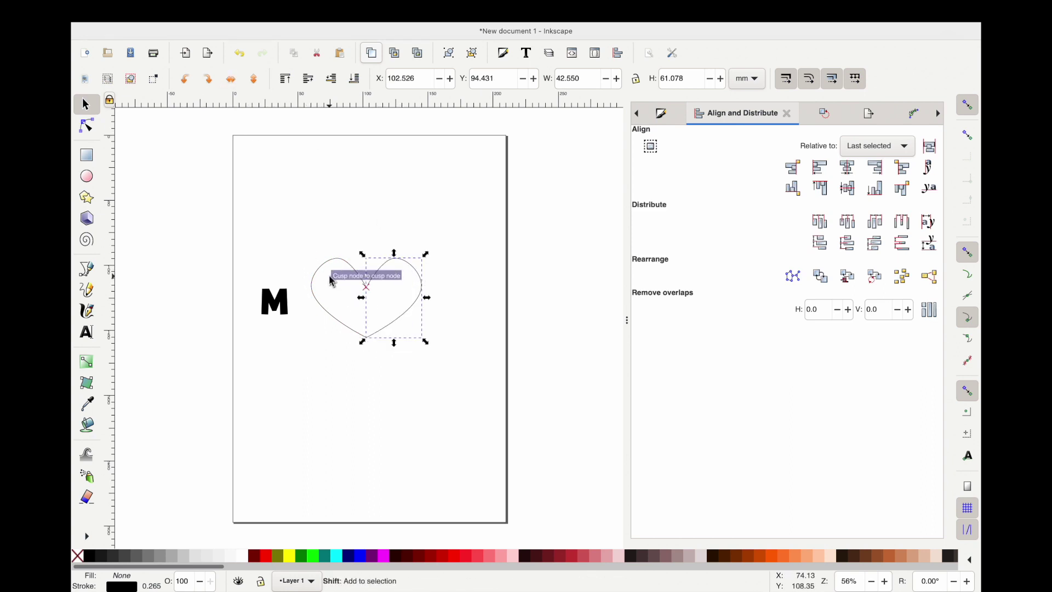
{"action": "left_click", "coordinate": [323, 274], "text": "shift"}
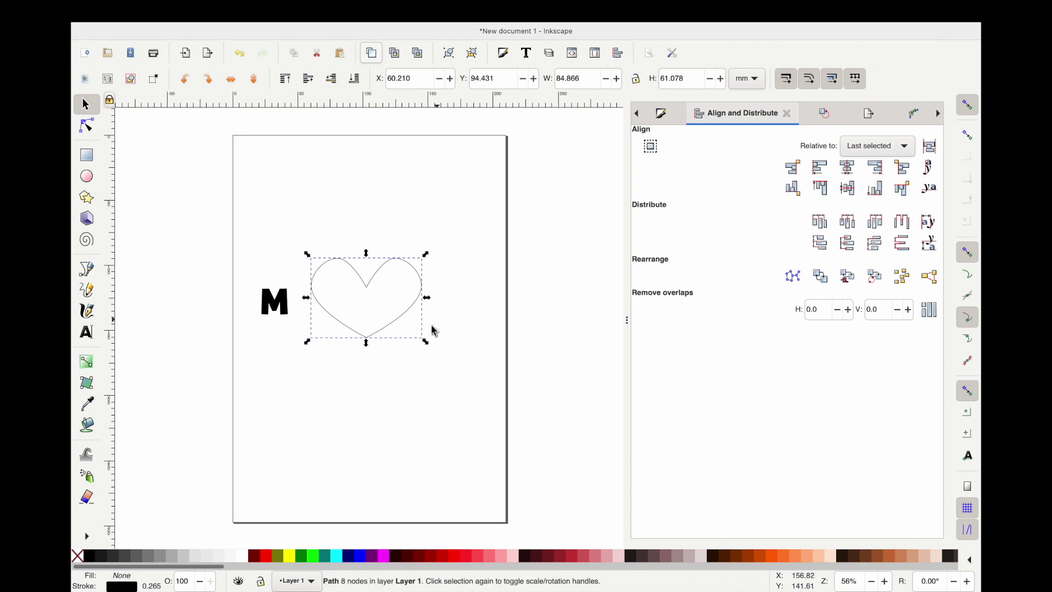
Step: Scale the heart down to about 25.5 mm wide and 18.4 mm tall and place it beside the M
{"action": "left_click_drag", "start_coordinate": [430, 345], "coordinate": [323, 314]}
{"action": "scroll", "coordinate": [321, 320], "scroll_direction": "up", "scroll_amount": 3}
Step: Give the M a black stroke and remove its fill
{"action": "left_click", "coordinate": [243, 318]}
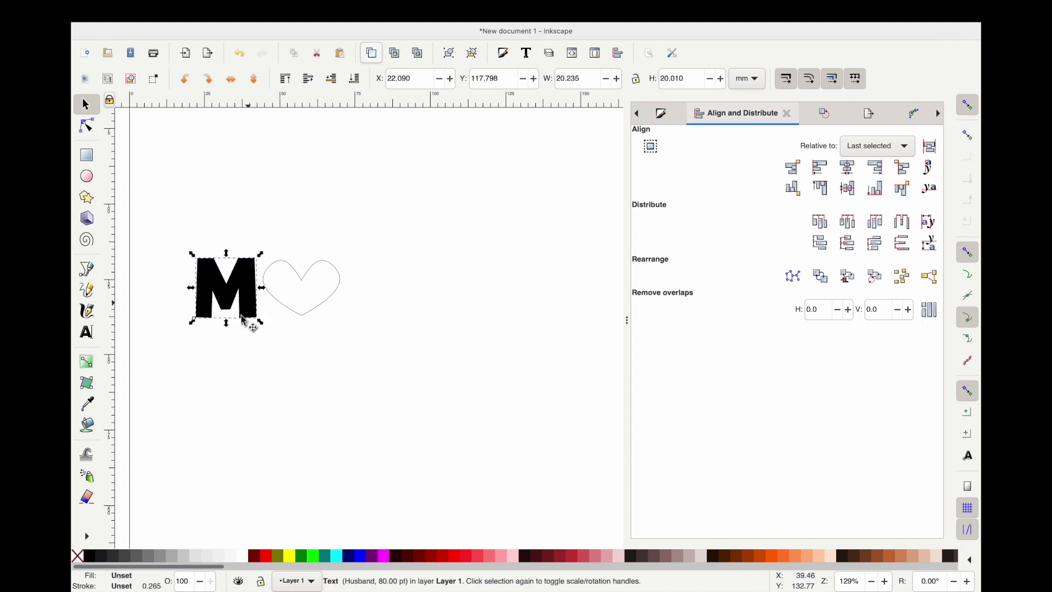
{"action": "right_click", "coordinate": [127, 588]}
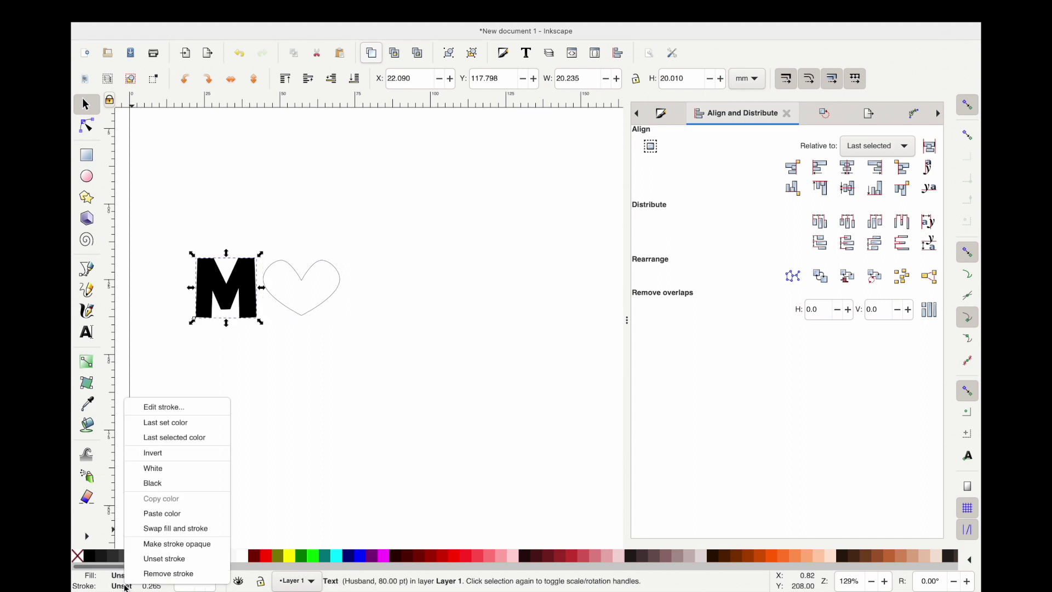
{"action": "left_click", "coordinate": [159, 482]}
{"action": "right_click", "coordinate": [123, 576]}
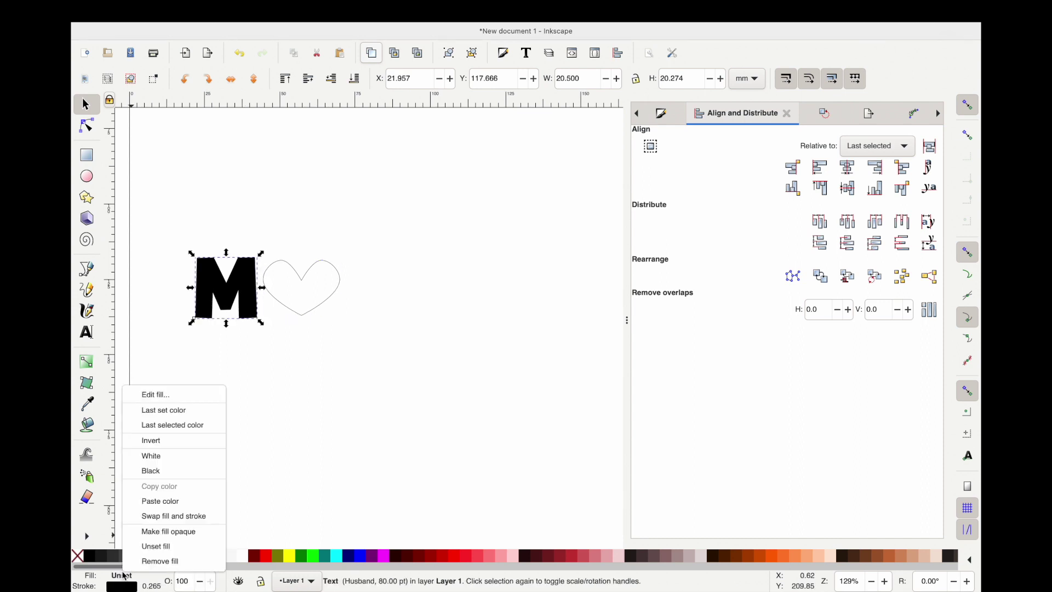
{"action": "left_click", "coordinate": [156, 562]}
{"action": "left_click", "coordinate": [234, 380]}
Step: Move the heart slightly closer to the M's outline
{"action": "left_click", "coordinate": [261, 301]}
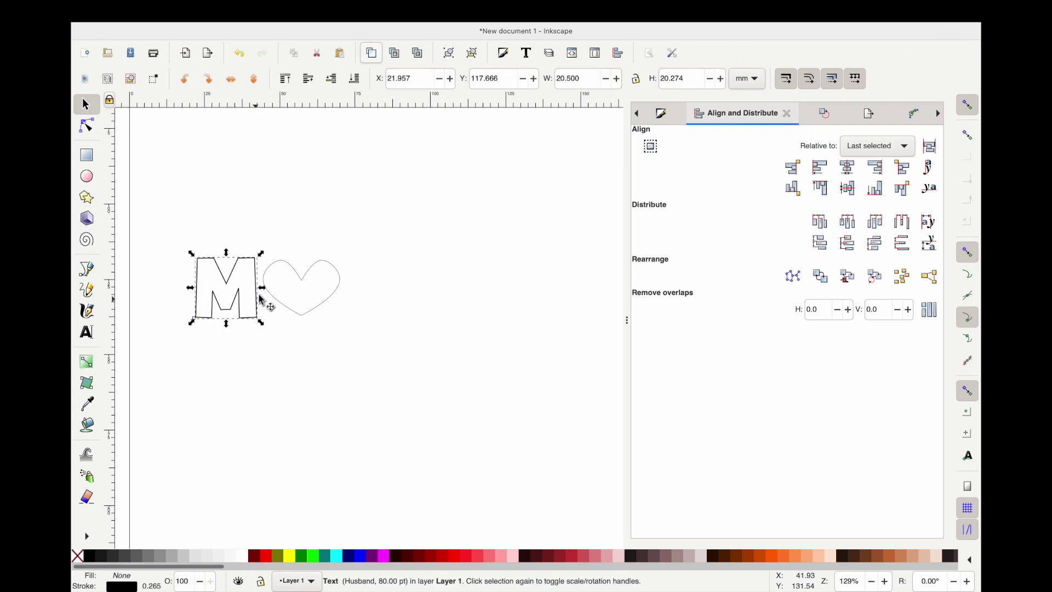
{"action": "left_click", "coordinate": [290, 312]}
{"action": "left_click_drag", "start_coordinate": [291, 312], "coordinate": [281, 314]}
{"action": "left_click", "coordinate": [279, 343]}
{"action": "left_click", "coordinate": [272, 304]}
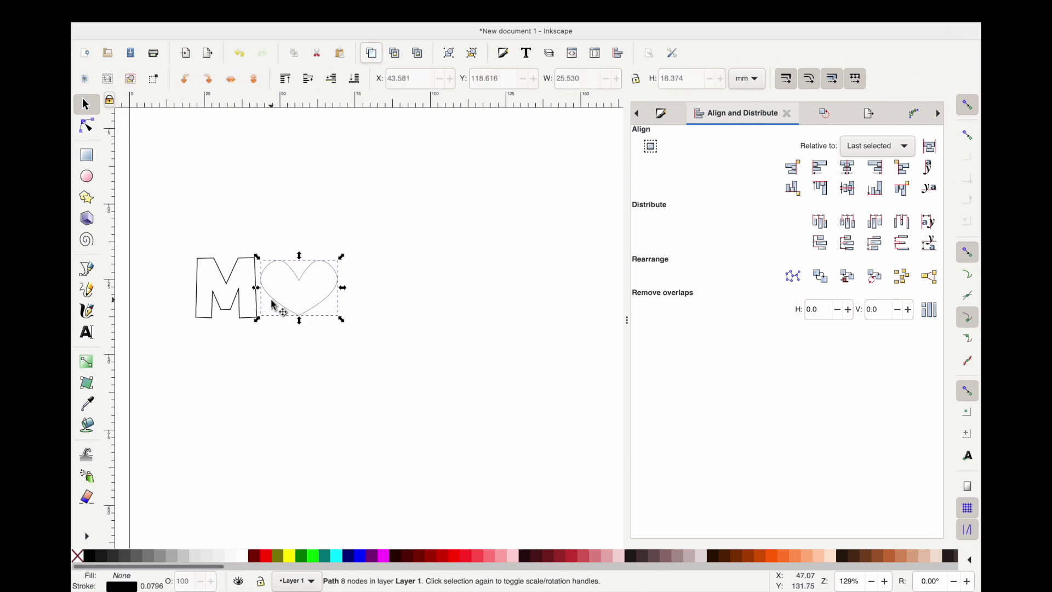
Step: Reshape the heart to about 24.6 mm wide and 19.4 mm tall and line its top up with the M's
{"action": "left_click", "coordinate": [221, 278]}
{"action": "scroll", "coordinate": [220, 279], "scroll_direction": "up", "scroll_amount": 2}
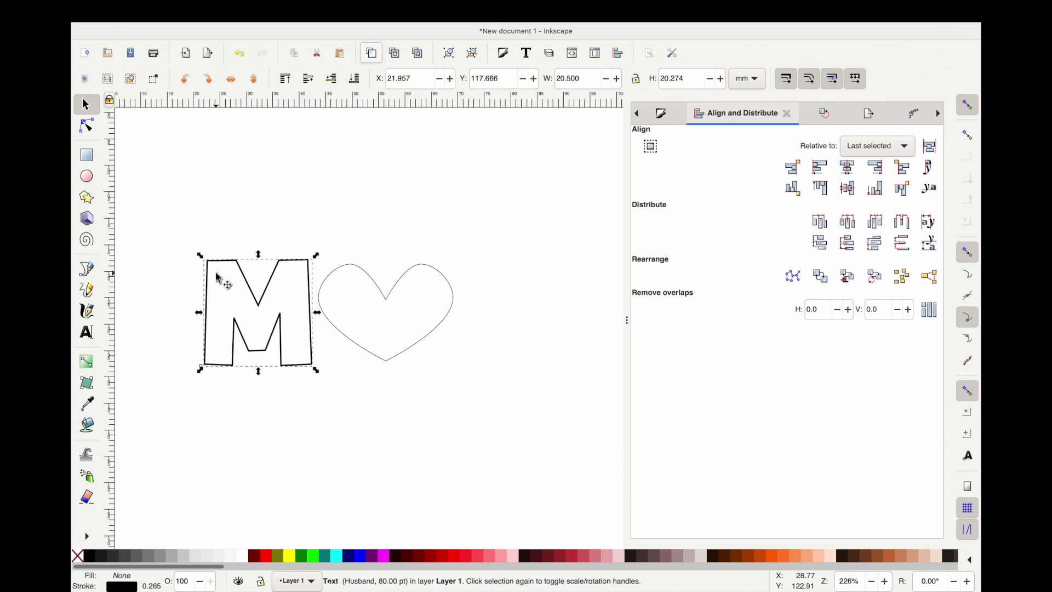
{"action": "left_click", "coordinate": [377, 355]}
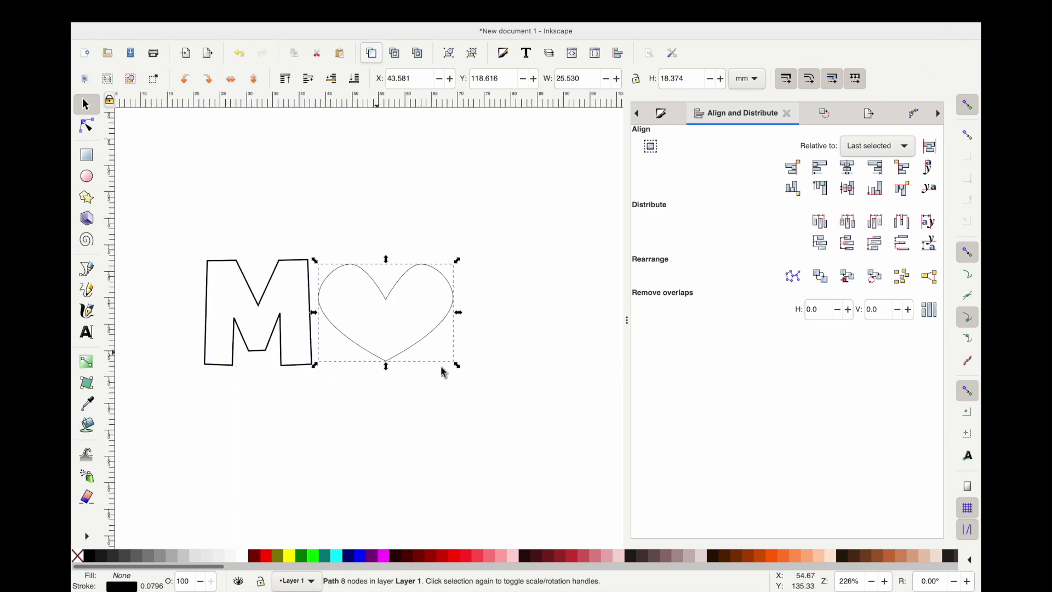
{"action": "left_click_drag", "start_coordinate": [386, 367], "coordinate": [387, 373]}
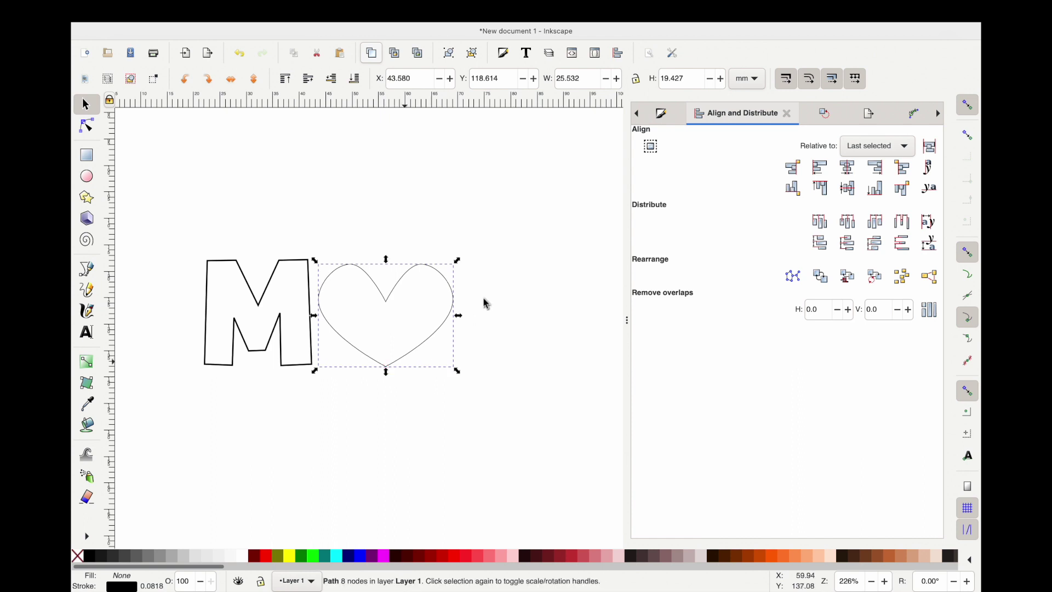
{"action": "left_click_drag", "start_coordinate": [459, 317], "coordinate": [453, 296]}
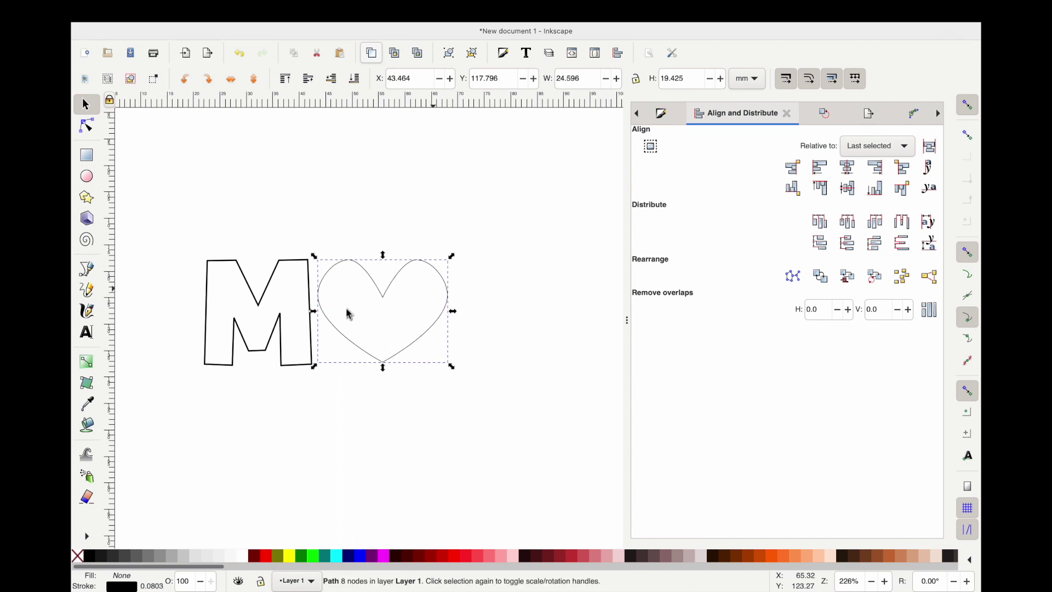
Step: Select the M and switch its size and position units to inches
{"action": "left_click", "coordinate": [310, 323], "text": "shift"}
{"action": "left_click", "coordinate": [305, 418]}
{"action": "left_click", "coordinate": [312, 305]}
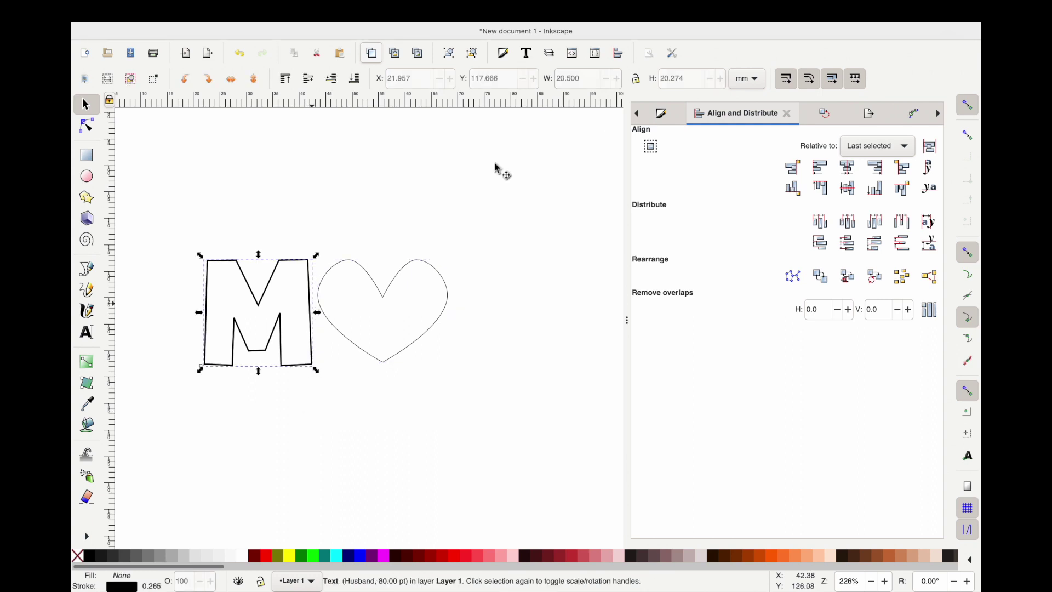
{"action": "left_click", "coordinate": [736, 86]}
{"action": "left_click", "coordinate": [740, 66]}
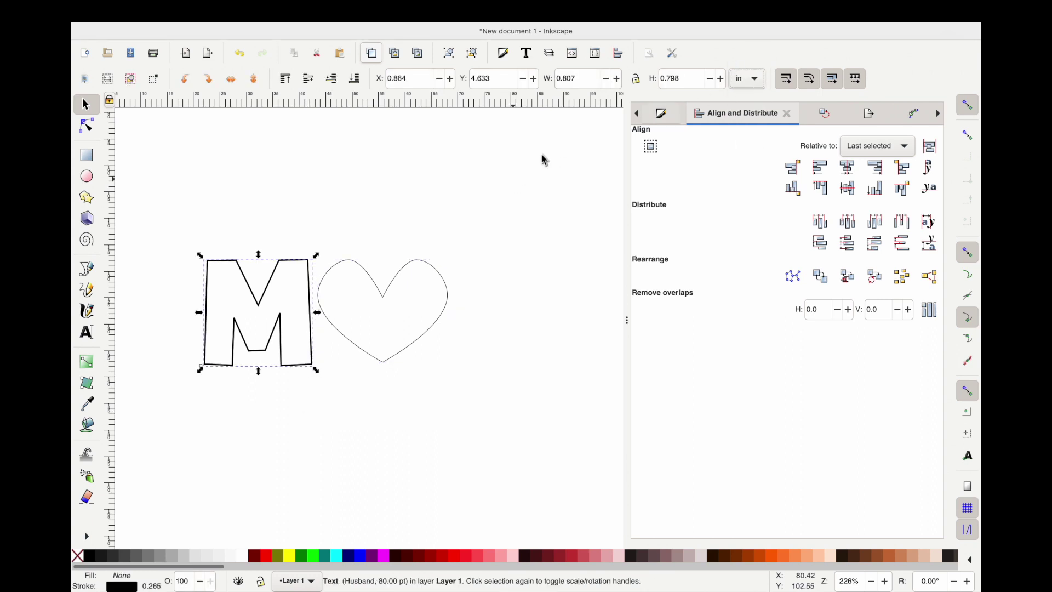
Step: Set the M's height to 1 in with its width-to-height ratio locked
{"action": "left_click", "coordinate": [637, 79]}
{"action": "double_click", "coordinate": [682, 79]}
{"action": "type", "text": "1"}
{"action": "key", "text": "Return"}
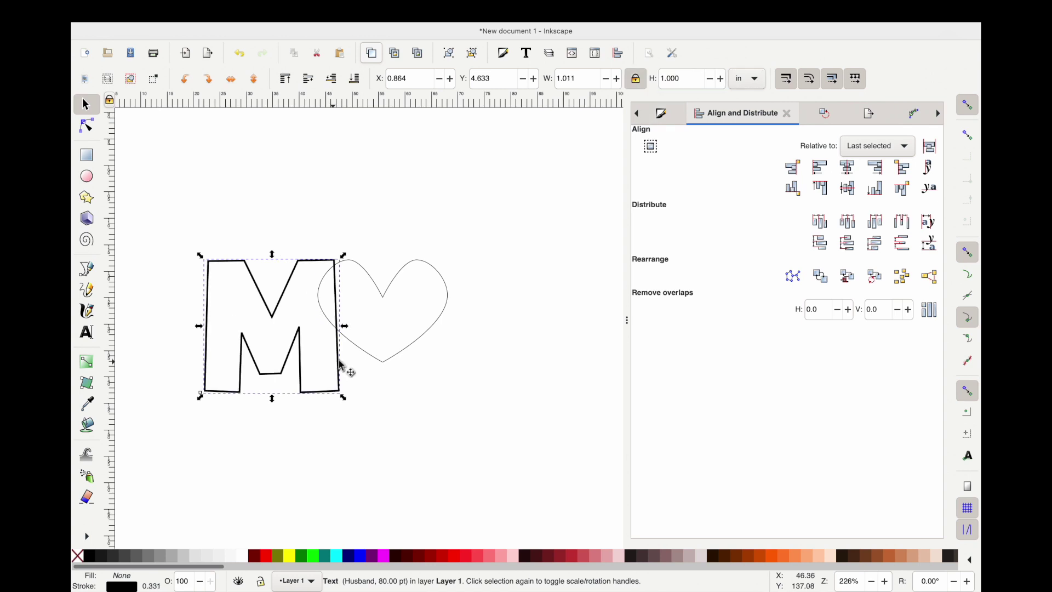
Step: Set the heart's height to 1 in with proportions locked and move it clear of the M
{"action": "left_click", "coordinate": [399, 357]}
{"action": "left_click", "coordinate": [691, 78]}
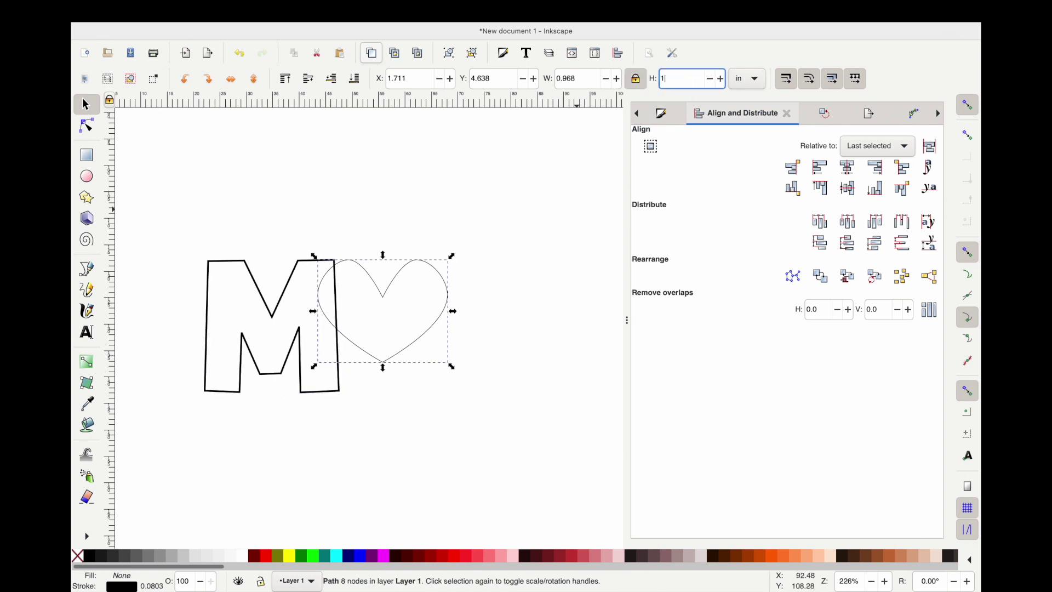
{"action": "key", "text": "Return"}
{"action": "left_click_drag", "start_coordinate": [475, 351], "coordinate": [504, 339]}
{"action": "left_click", "coordinate": [393, 453]}
{"action": "left_click", "coordinate": [338, 382]}
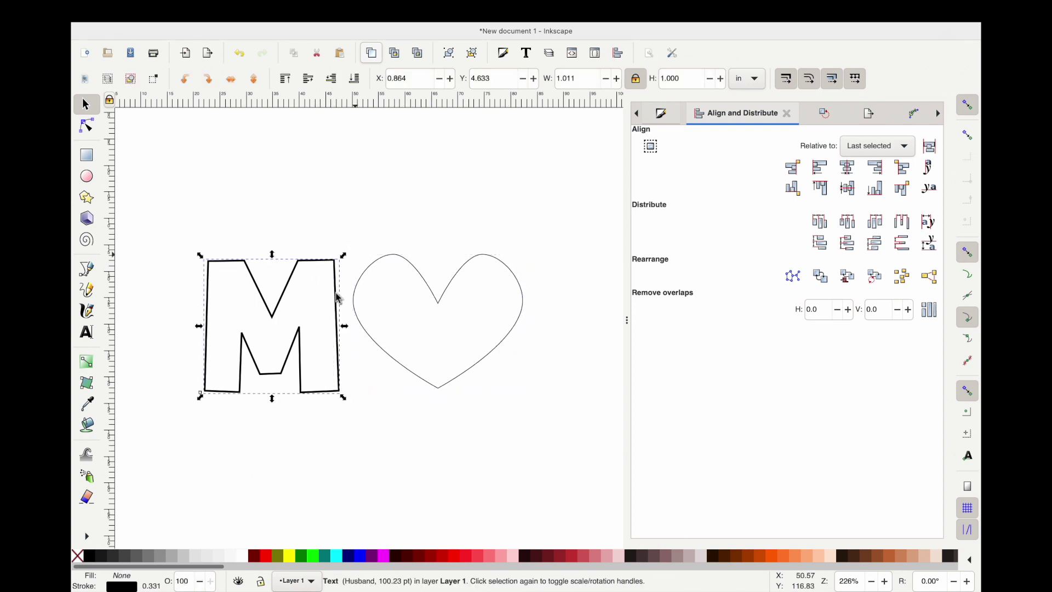
{"action": "scroll", "coordinate": [251, 269], "scroll_direction": "up", "scroll_amount": 2}
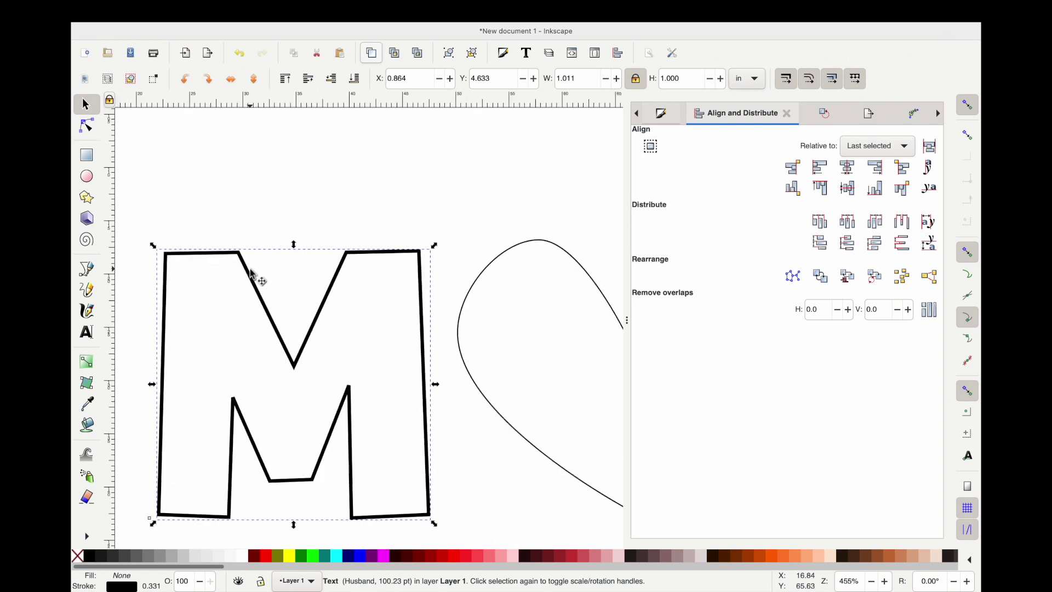
{"action": "key", "text": "n"}
{"action": "scroll", "coordinate": [252, 272], "scroll_direction": "left", "scroll_amount": 2}
{"action": "scroll", "coordinate": [253, 271], "scroll_direction": "down", "scroll_amount": 1}
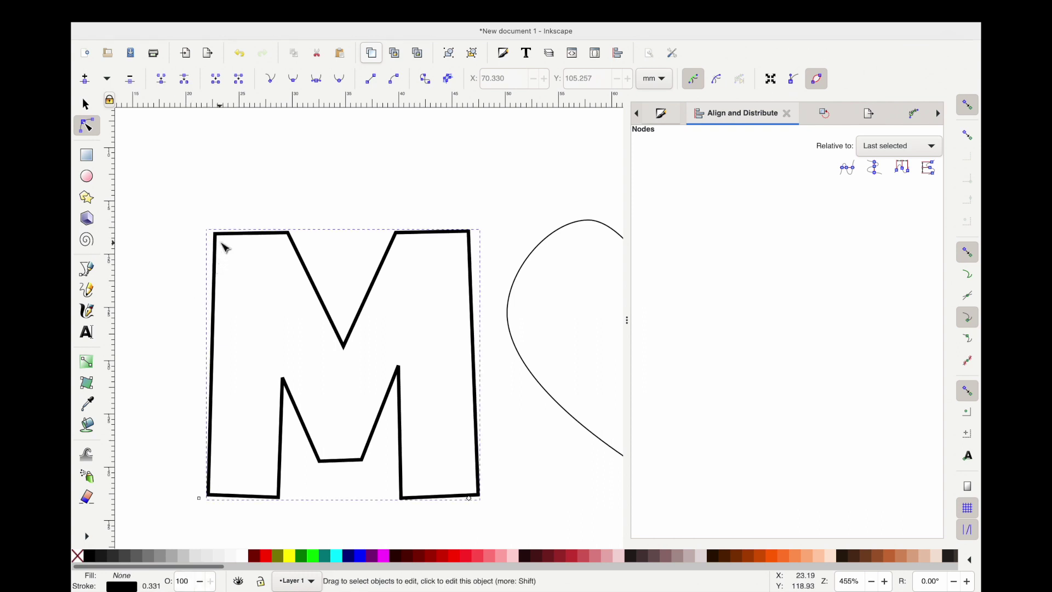
{"action": "key", "text": "s"}
{"action": "left_click", "coordinate": [221, 241]}
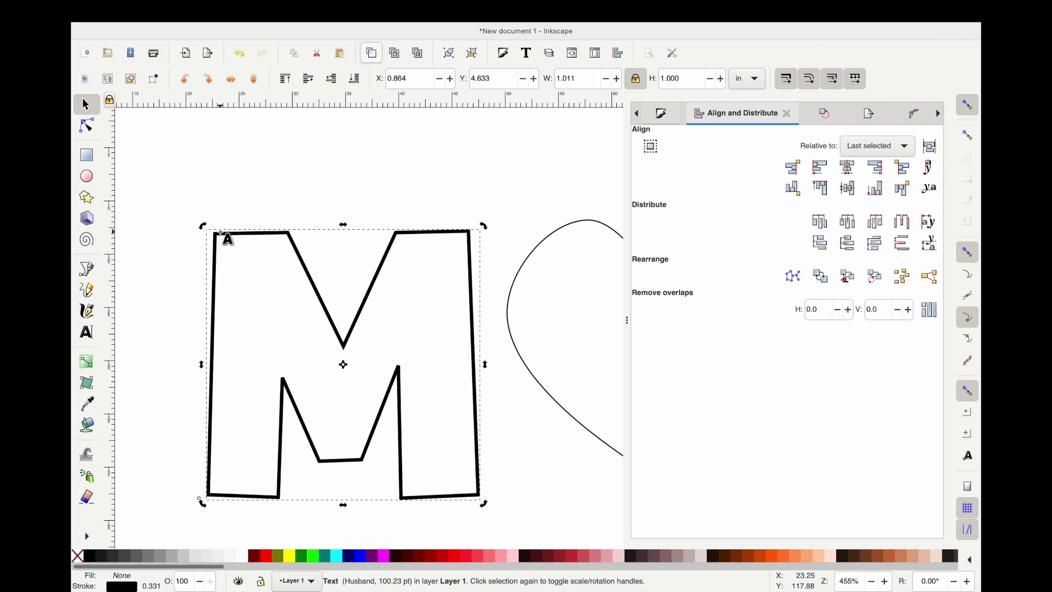
{"action": "triple_click", "coordinate": [221, 232]}
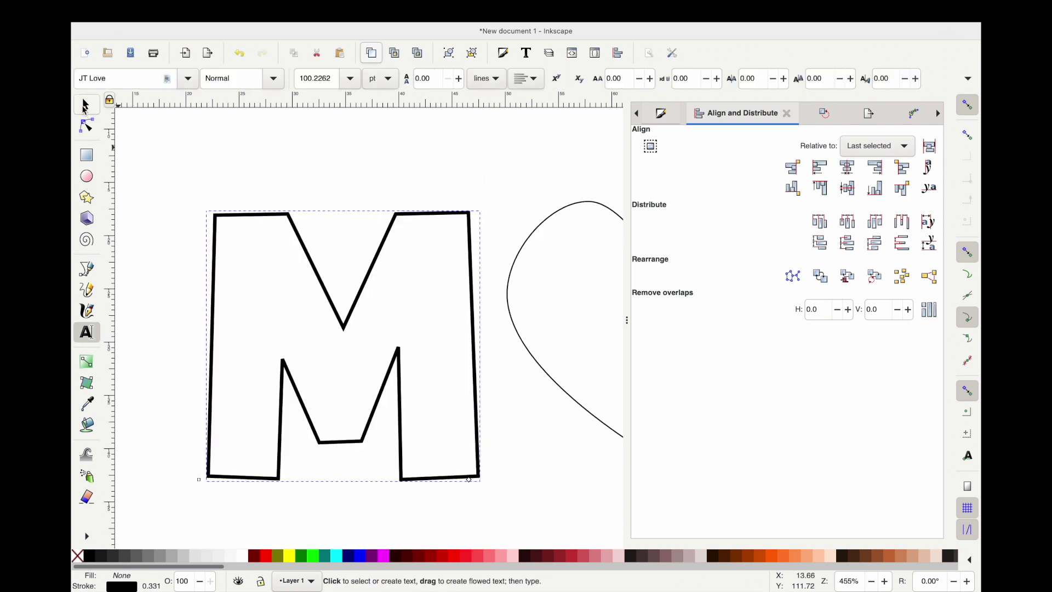
Step: Convert the M text object to a path
{"action": "left_click", "coordinate": [84, 105]}
{"action": "left_click", "coordinate": [325, 10]}
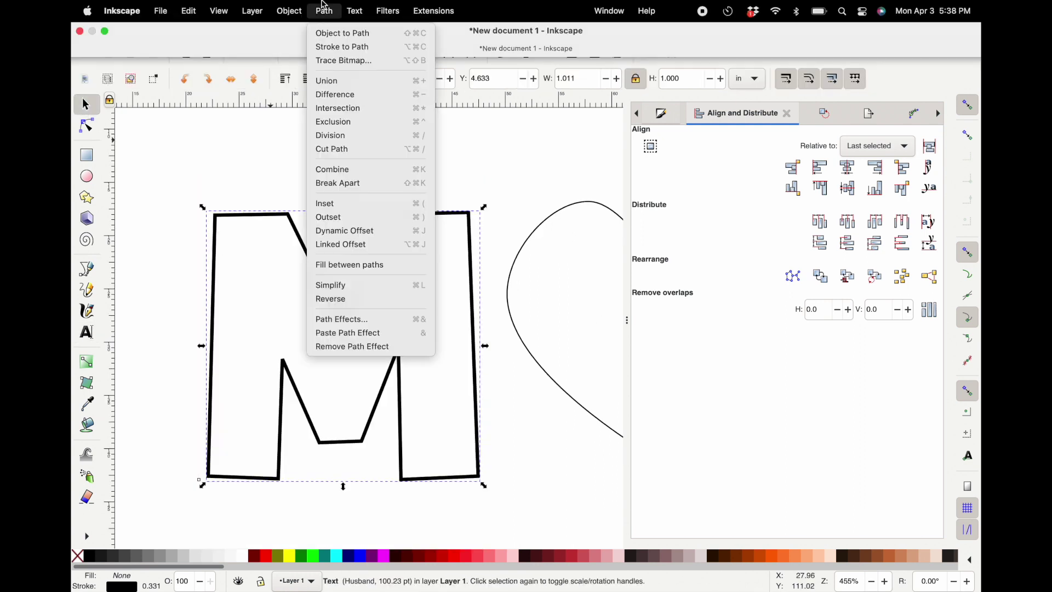
{"action": "left_click", "coordinate": [330, 33]}
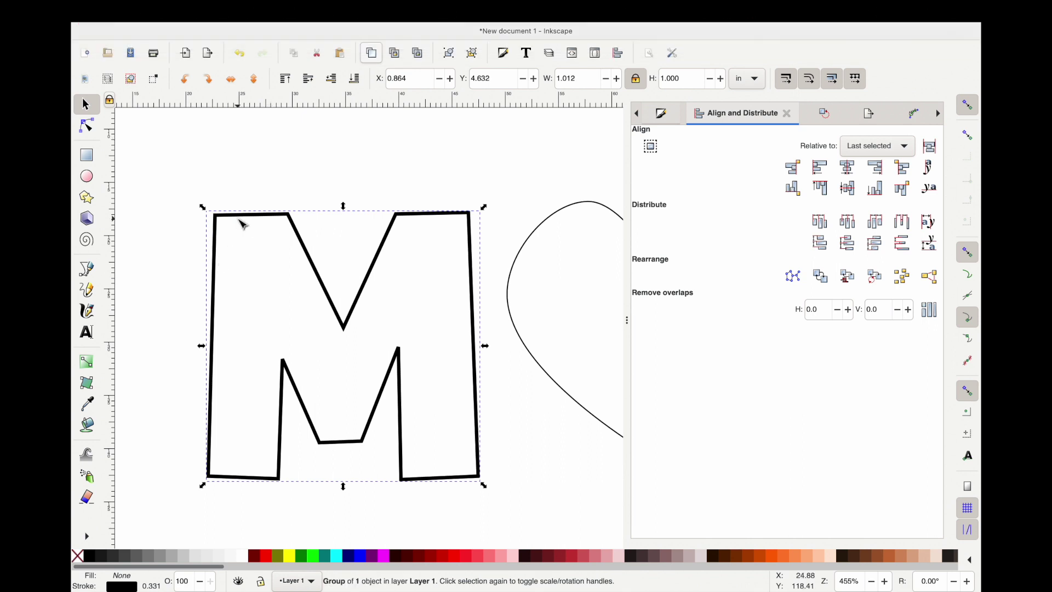
Step: Delete the M's two top edge segments so both upper strokes are open
{"action": "key", "text": "n"}
{"action": "left_click_drag", "start_coordinate": [200, 199], "coordinate": [336, 232]}
{"action": "left_click", "coordinate": [190, 83]}
{"action": "left_click_drag", "start_coordinate": [384, 192], "coordinate": [485, 237]}
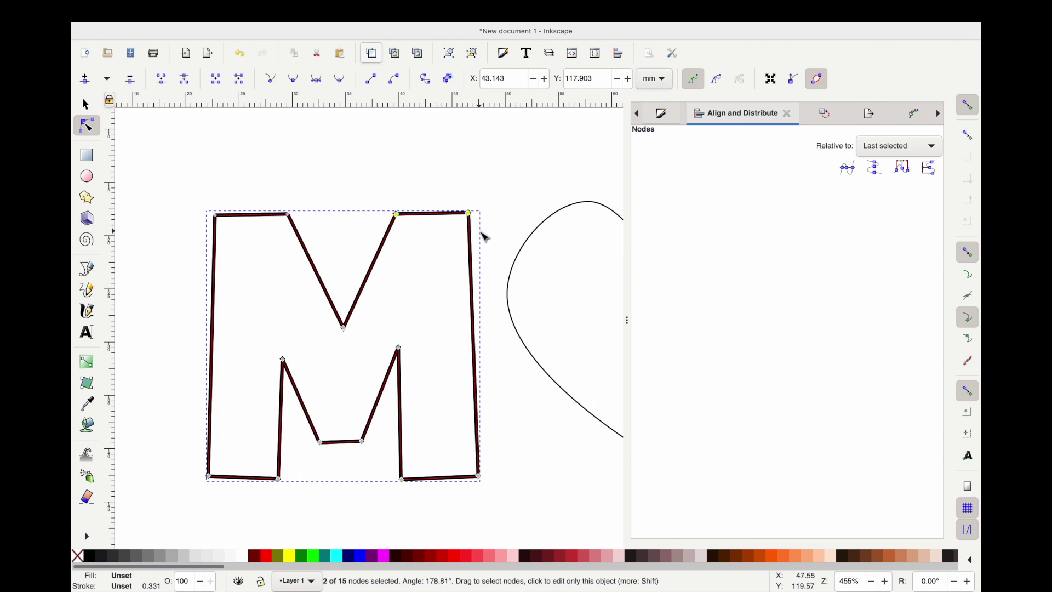
{"action": "left_click", "coordinate": [242, 83]}
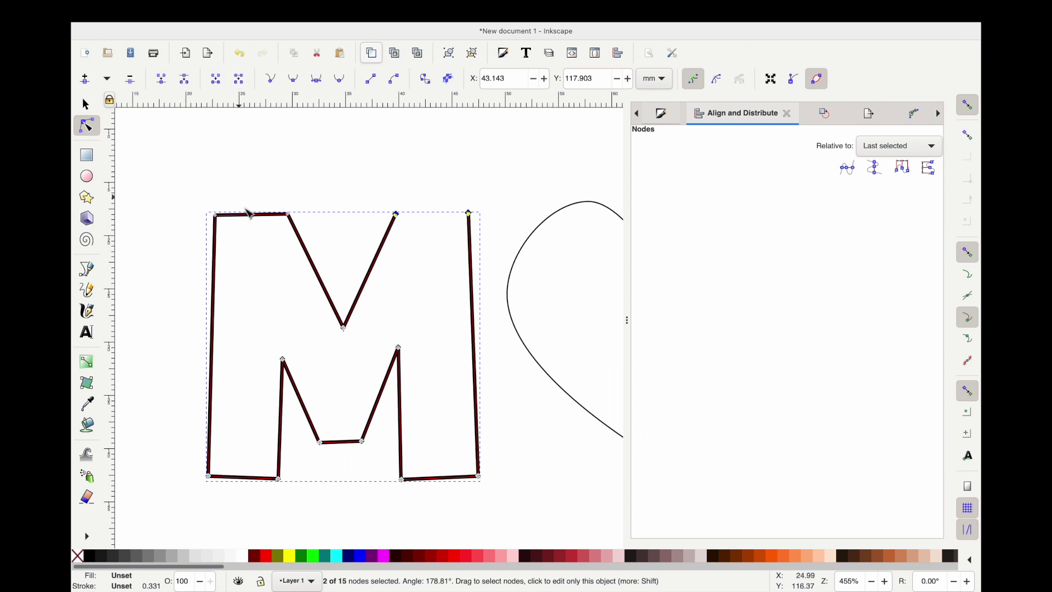
{"action": "left_click_drag", "start_coordinate": [201, 185], "coordinate": [301, 232]}
{"action": "left_click", "coordinate": [241, 84]}
Step: Break the M's path at the inner corners of its feet and delete the two bottom edge segments
{"action": "left_click", "coordinate": [279, 479]}
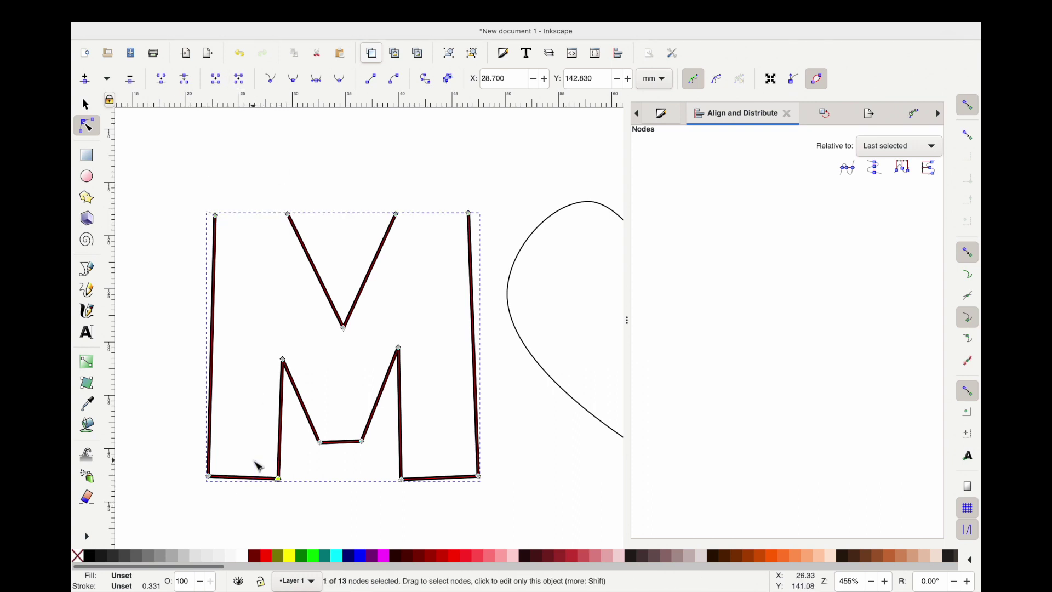
{"action": "left_click", "coordinate": [184, 78]}
{"action": "left_click", "coordinate": [401, 479]}
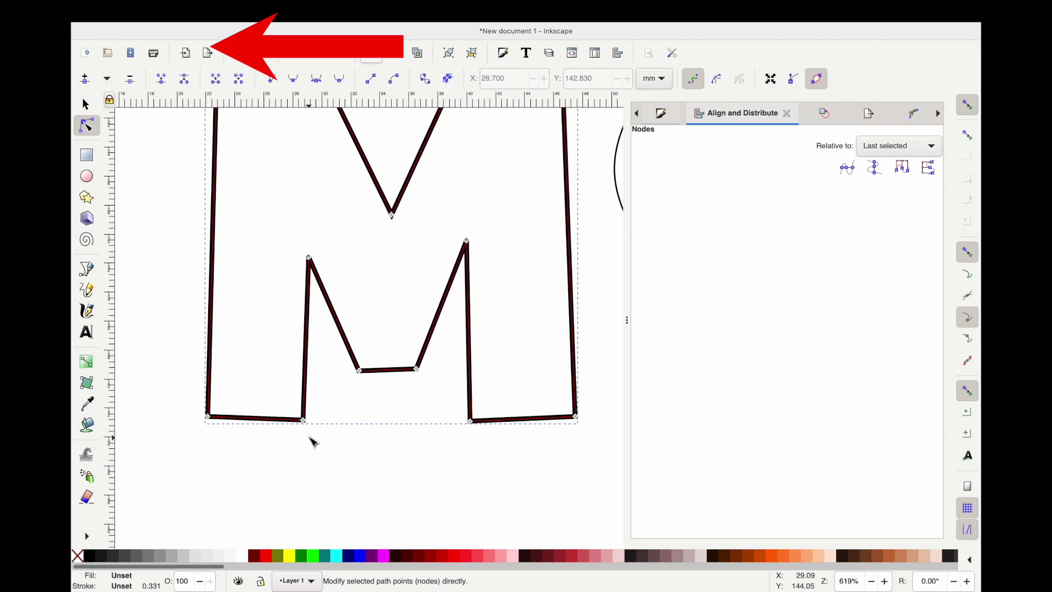
{"action": "scroll", "coordinate": [299, 454], "scroll_direction": "down", "scroll_amount": 2}
{"action": "left_click_drag", "start_coordinate": [313, 440], "coordinate": [203, 406]}
{"action": "left_click_drag", "start_coordinate": [524, 448], "coordinate": [411, 415]}
{"action": "left_click", "coordinate": [239, 79]}
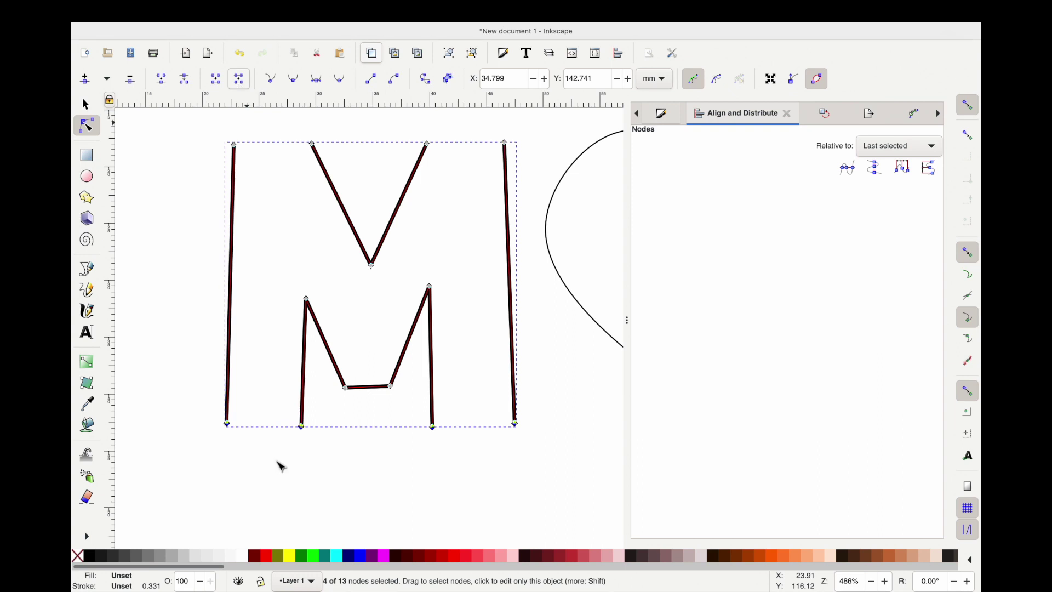
{"action": "scroll", "coordinate": [271, 481], "scroll_direction": "down", "scroll_amount": 1}
{"action": "scroll", "coordinate": [271, 481], "scroll_direction": "down", "scroll_amount": 2}
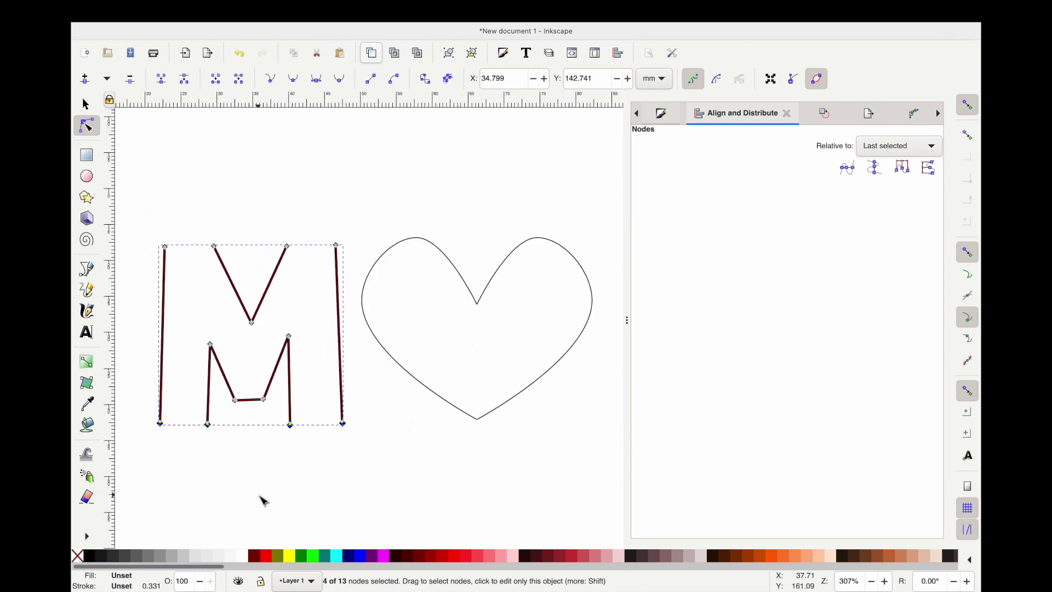
{"action": "left_click", "coordinate": [229, 476]}
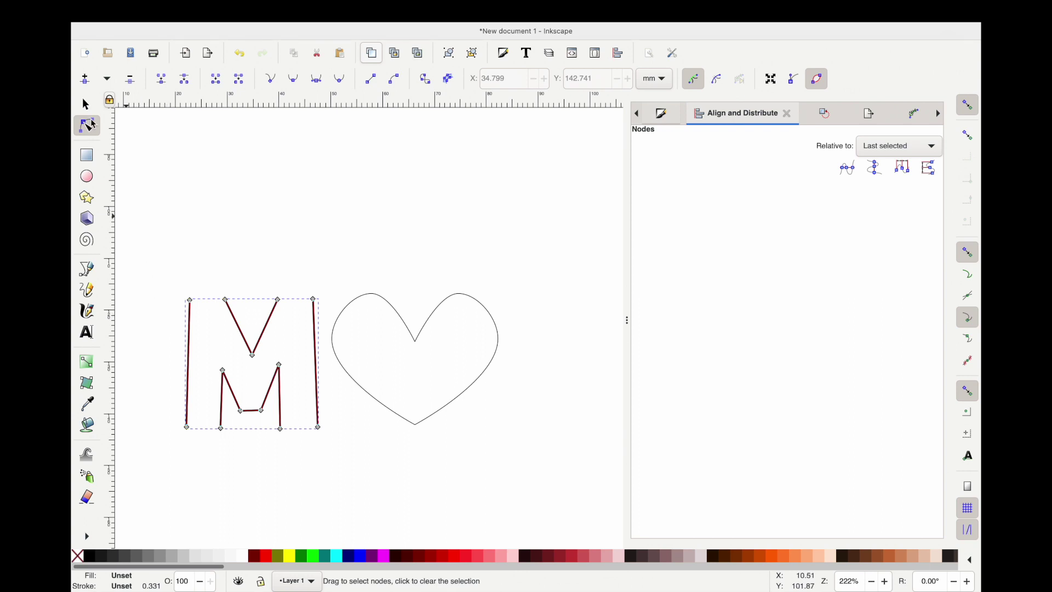
{"action": "left_click", "coordinate": [181, 291]}
{"action": "left_click", "coordinate": [189, 315]}
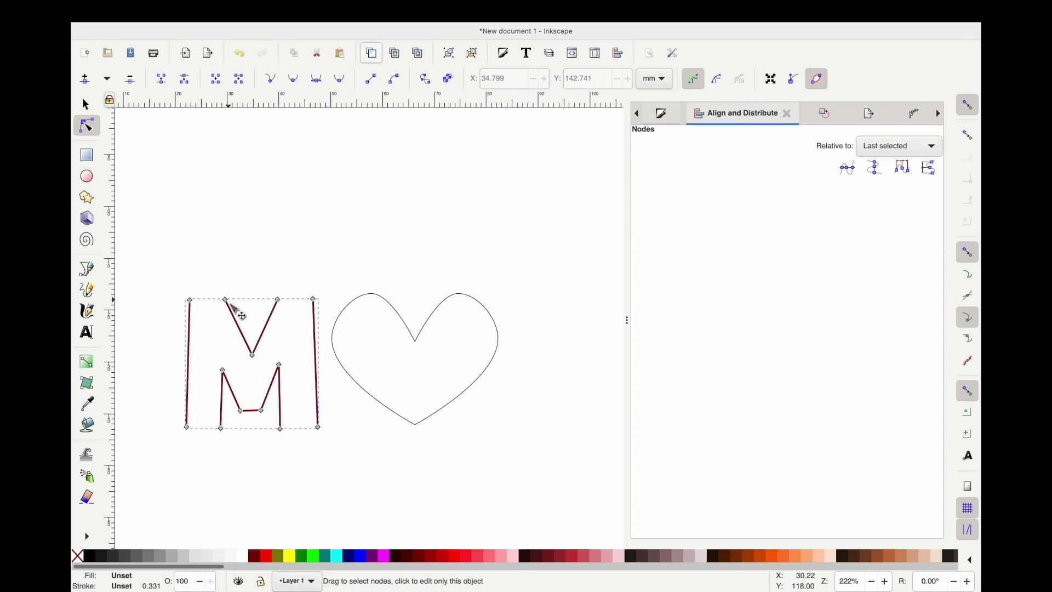
{"action": "scroll", "coordinate": [238, 314], "scroll_direction": "up", "scroll_amount": 6}
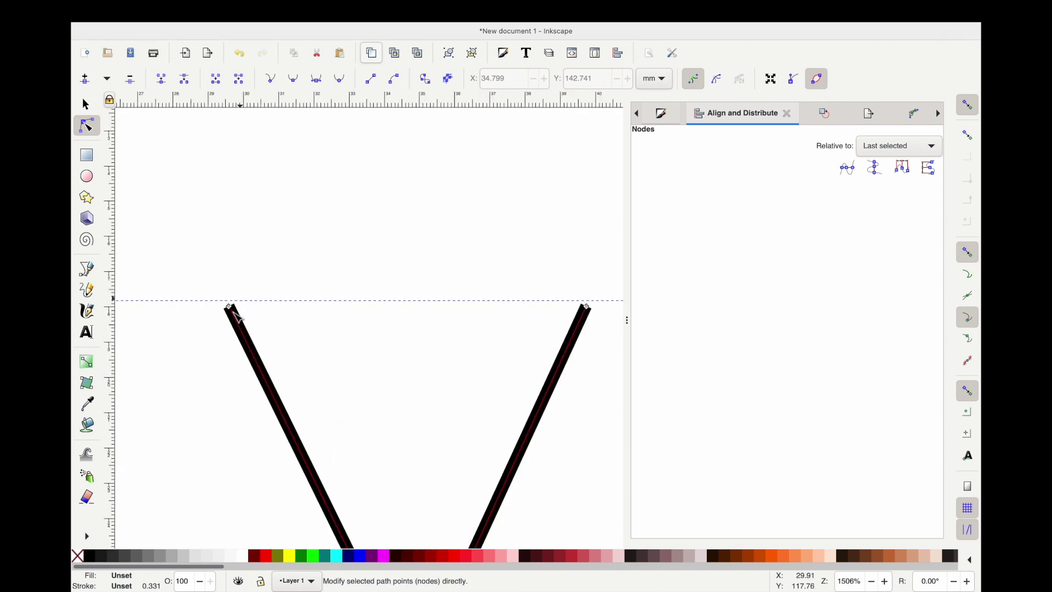
{"action": "left_click", "coordinate": [232, 308]}
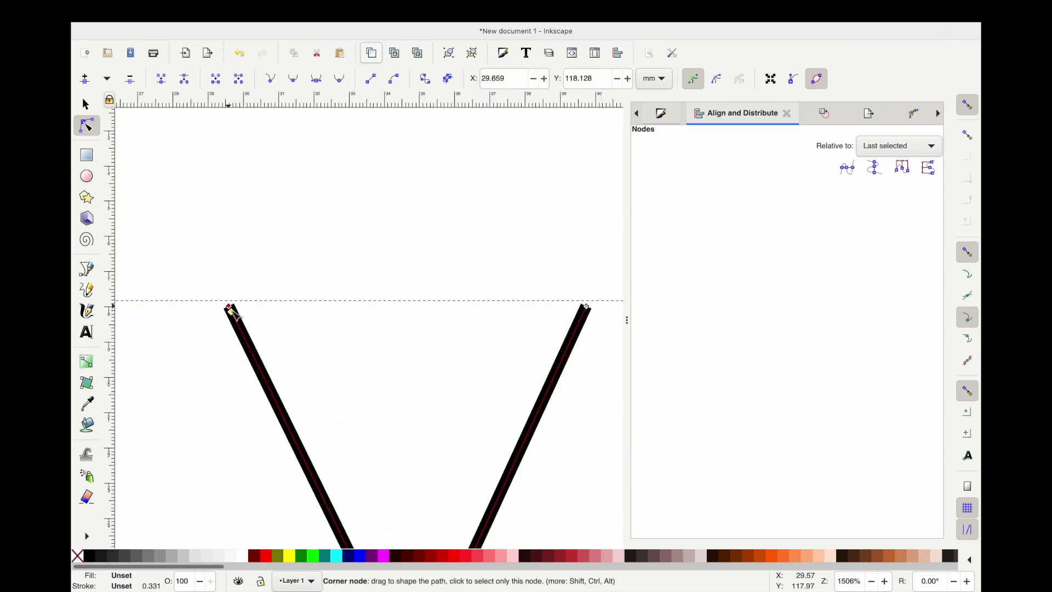
{"action": "key", "text": "ctrl+z"}
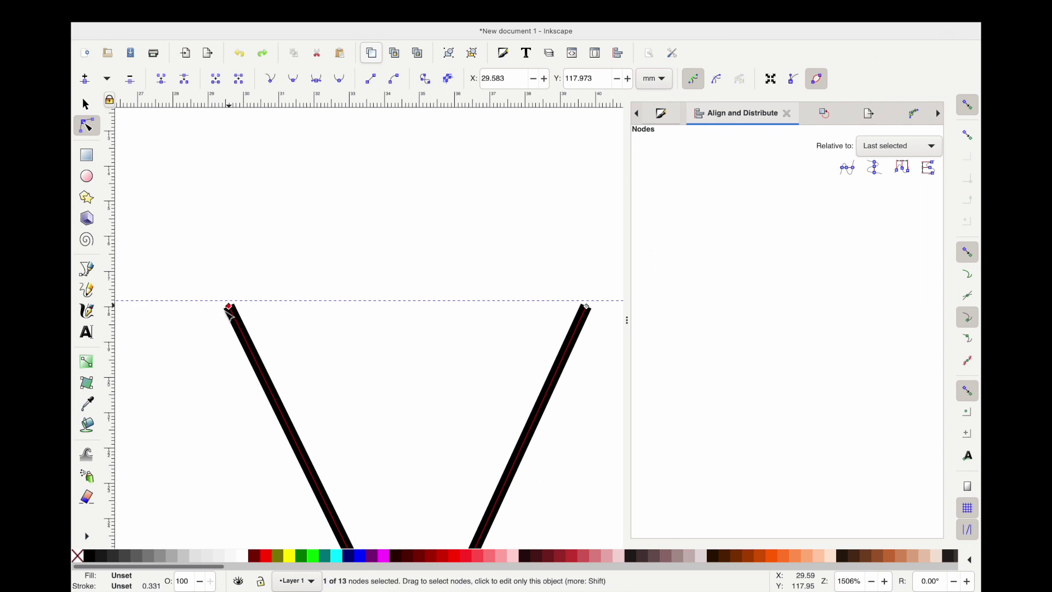
{"action": "scroll", "coordinate": [230, 316], "scroll_direction": "down", "scroll_amount": 4}
{"action": "scroll", "coordinate": [225, 312], "scroll_direction": "left", "scroll_amount": 3}
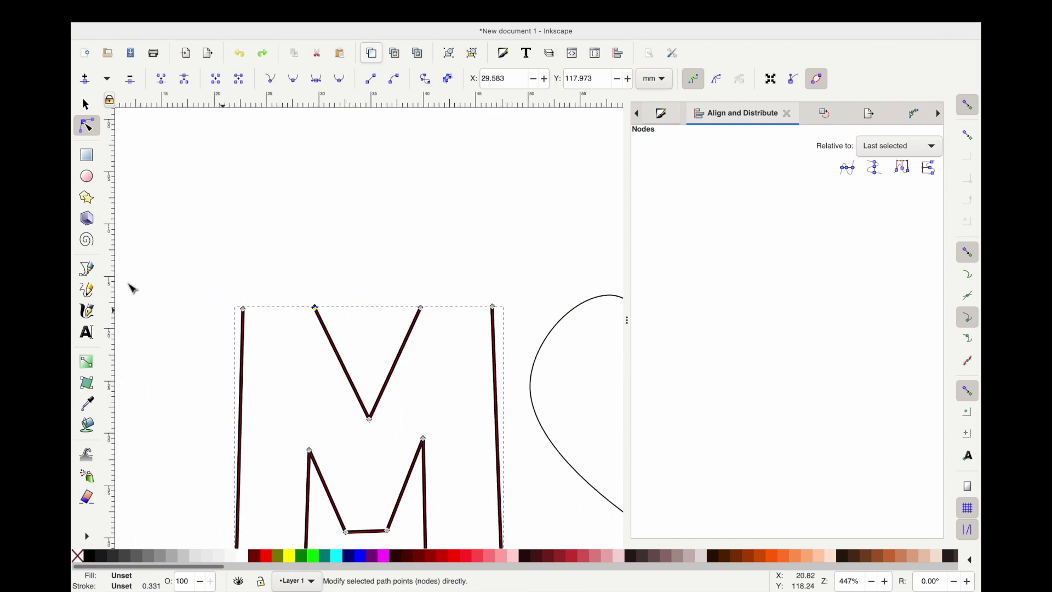
Step: Extend the M's outer left stroke straight up by about 9.4 mm with the Pen tool
{"action": "left_click", "coordinate": [97, 271]}
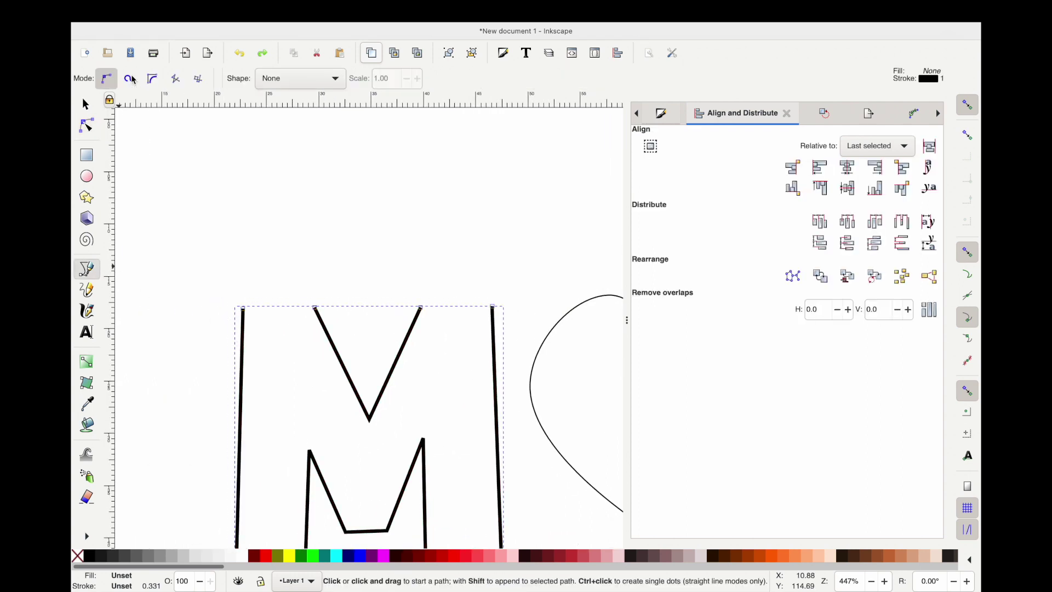
{"action": "left_click", "coordinate": [243, 308]}
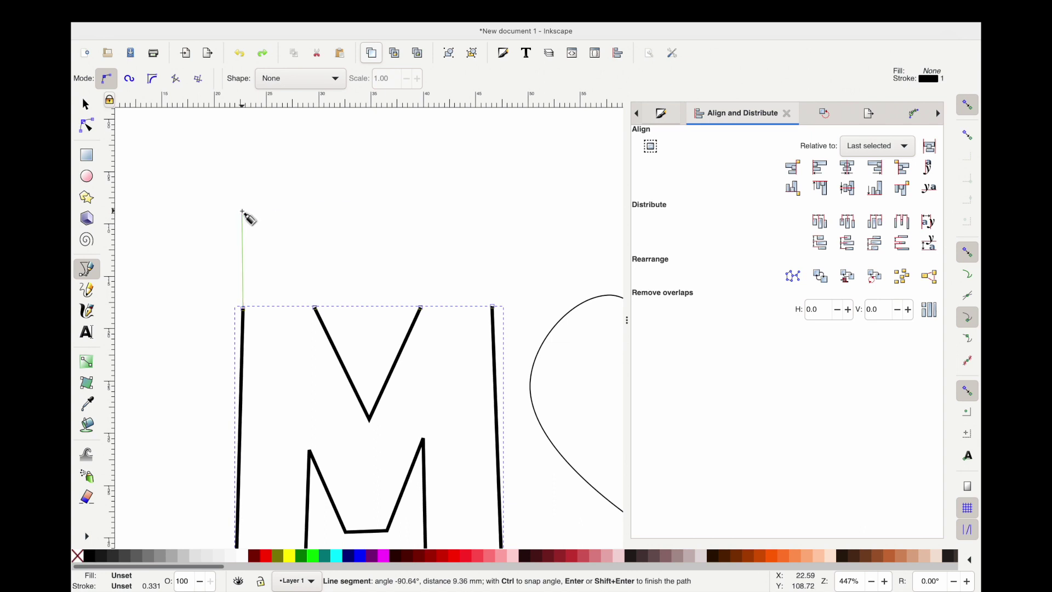
{"action": "double_click", "coordinate": [243, 211]}
{"action": "key", "text": "n"}
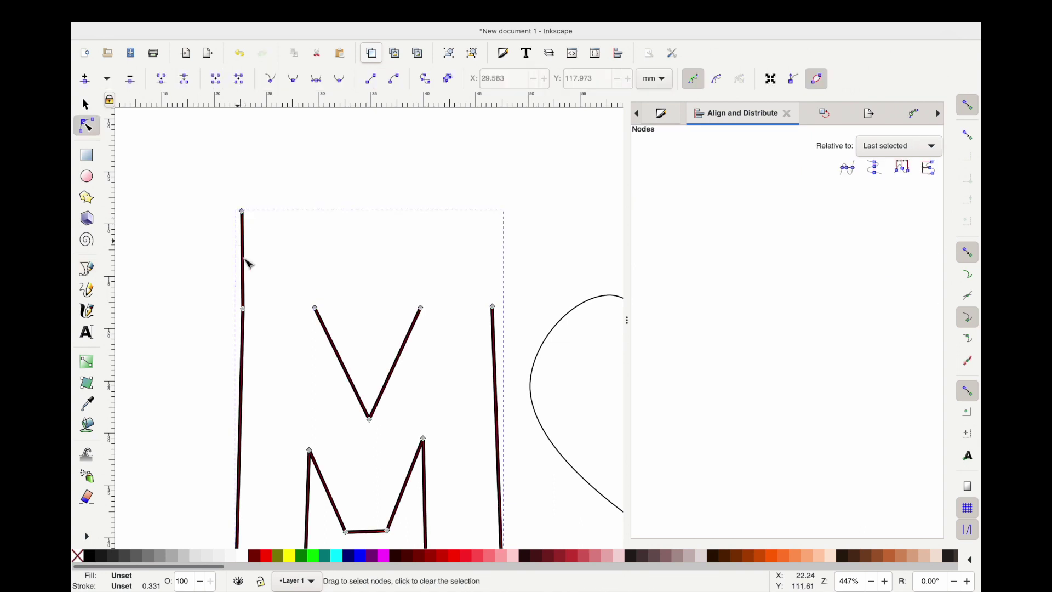
{"action": "key", "text": "s"}
{"action": "left_click", "coordinate": [244, 307]}
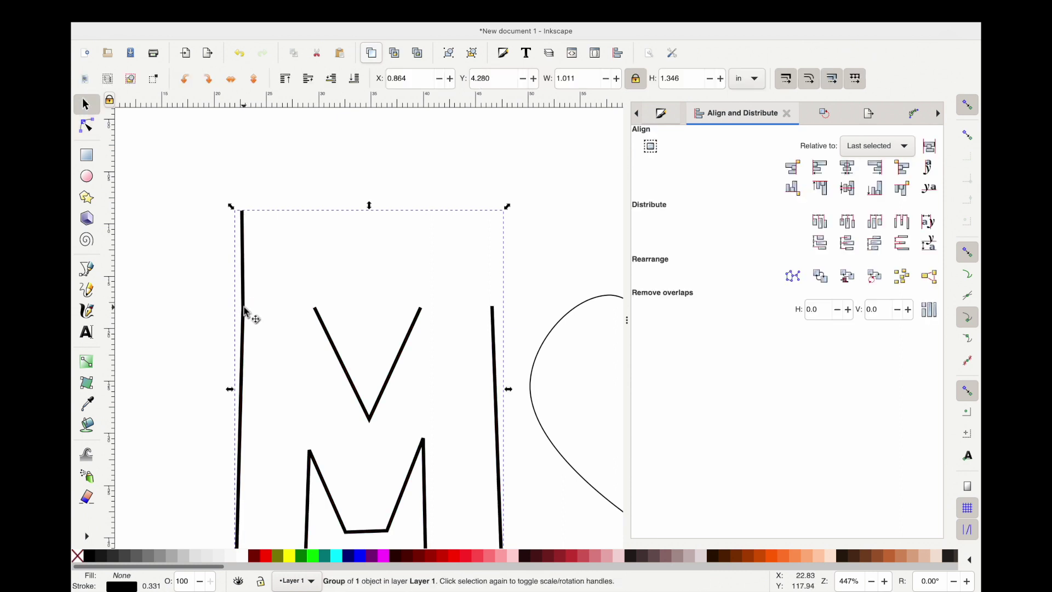
Step: Try moving the node joining the extension to the M's left stroke, and undo the move and the extension
{"action": "key", "text": "n"}
{"action": "left_click", "coordinate": [245, 310]}
{"action": "left_click_drag", "start_coordinate": [246, 309], "coordinate": [207, 309]}
{"action": "key", "text": "ctrl+z"}
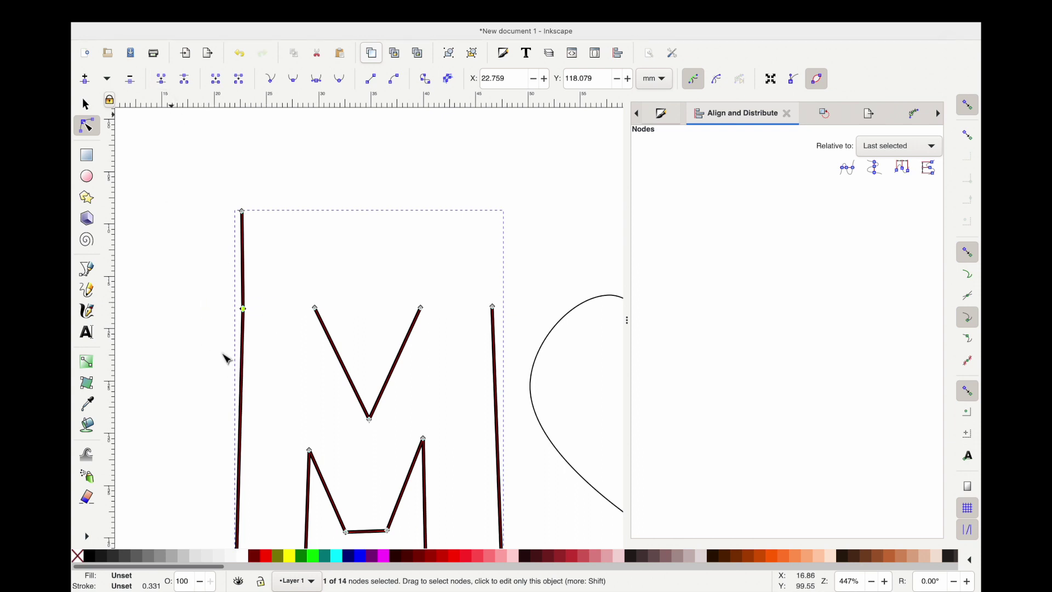
{"action": "key", "text": "s"}
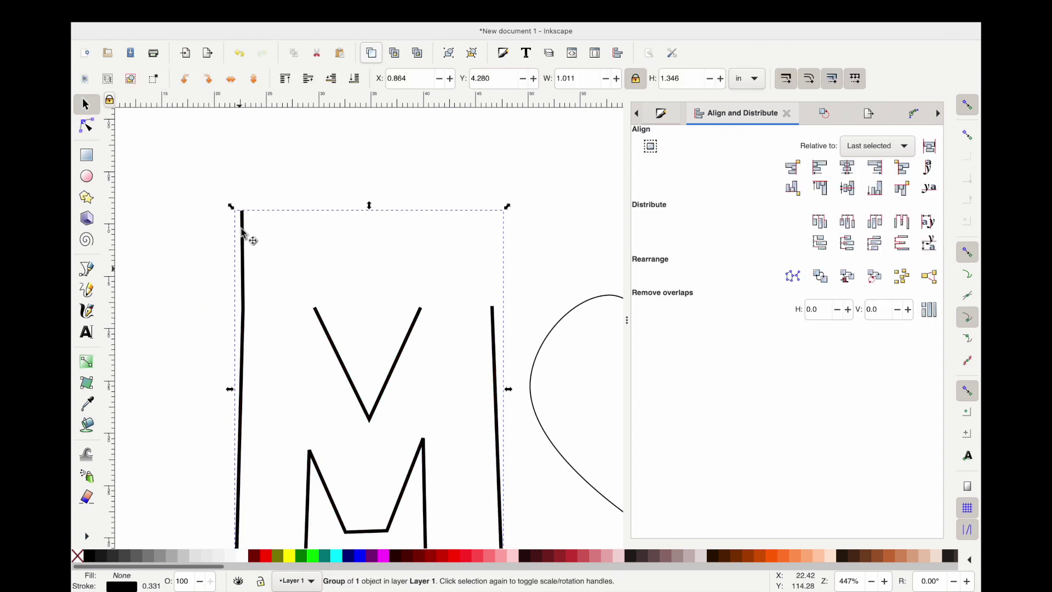
{"action": "key", "text": "ctrl+z"}
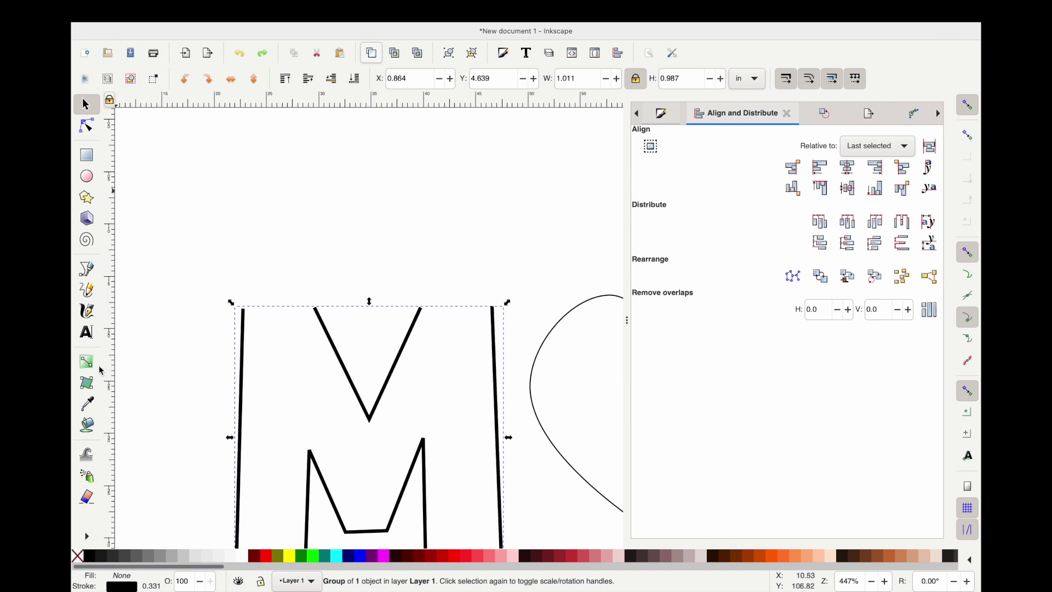
Step: Draw a separate vertical line about 7.7 mm long just above the M's outer left stroke with the Pen tool
{"action": "left_click", "coordinate": [88, 271]}
{"action": "scroll", "coordinate": [359, 320], "scroll_direction": "down", "scroll_amount": 2}
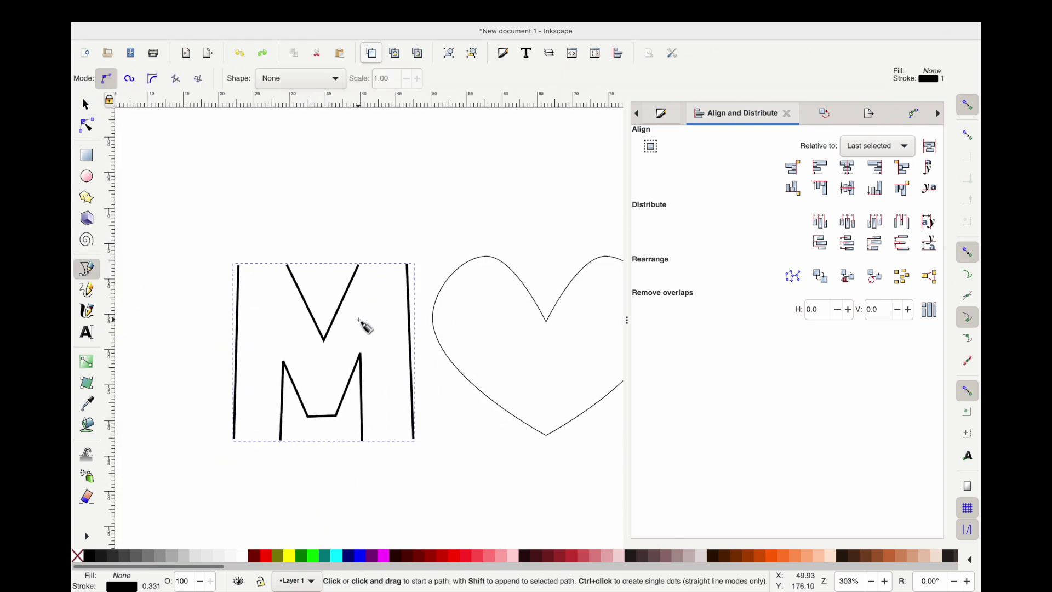
{"action": "scroll", "coordinate": [359, 320], "scroll_direction": "right", "scroll_amount": 2}
{"action": "left_click", "coordinate": [207, 224]}
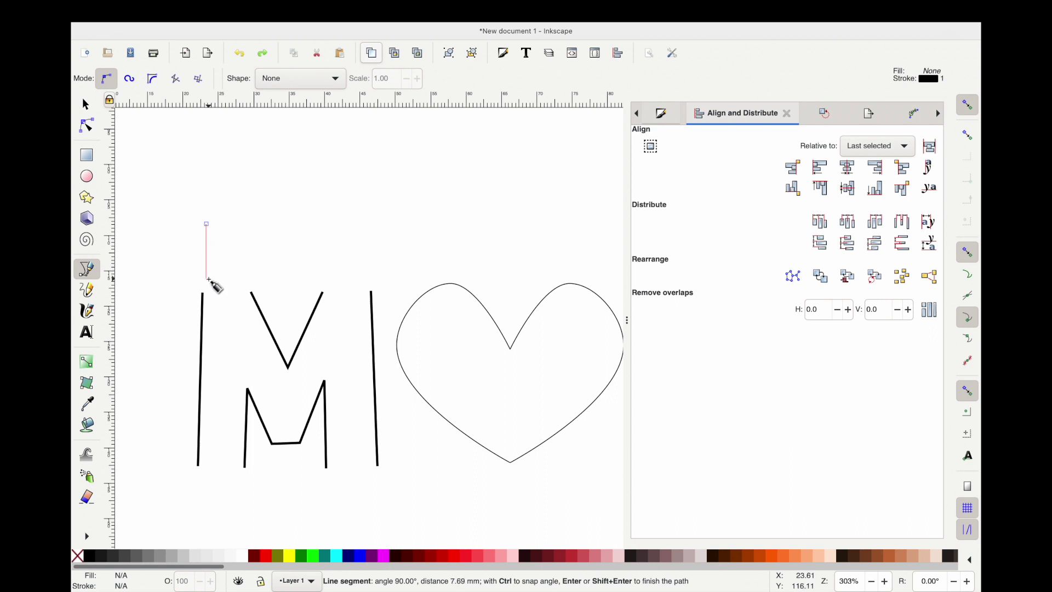
{"action": "double_click", "coordinate": [208, 280]}
{"action": "key", "text": "n"}
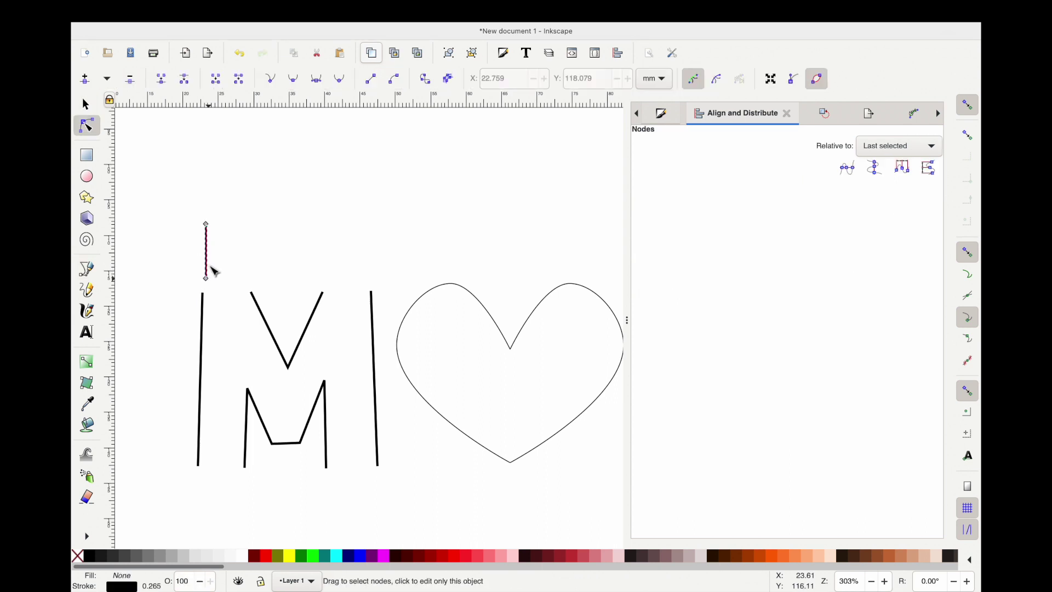
Step: Place the vertical line and copies of it on the M's four upper ends so each stroke continues upward
{"action": "key", "text": "s"}
{"action": "mouse_move", "coordinate": [209, 269]}
{"action": "left_mouse_down"}
{"action": "mouse_move", "coordinate": [212, 289]}
{"action": "mouse_move", "coordinate": [237, 245]}
{"action": "mouse_move", "coordinate": [265, 265]}
{"action": "mouse_move", "coordinate": [263, 284]}
{"action": "mouse_move", "coordinate": [254, 281]}
{"action": "mouse_move", "coordinate": [301, 272]}
{"action": "mouse_move", "coordinate": [336, 284]}
{"action": "mouse_move", "coordinate": [322, 276]}
{"action": "mouse_move", "coordinate": [373, 272]}
{"action": "left_mouse_up"}
{"action": "key", "text": "ctrl+v"}
{"action": "scroll", "coordinate": [334, 367], "scroll_direction": "down", "scroll_amount": 2}
{"action": "scroll", "coordinate": [336, 368], "scroll_direction": "right", "scroll_amount": 2}
{"action": "scroll", "coordinate": [352, 430], "scroll_direction": "up", "scroll_amount": 2}
{"action": "scroll", "coordinate": [352, 430], "scroll_direction": "right", "scroll_amount": 2}
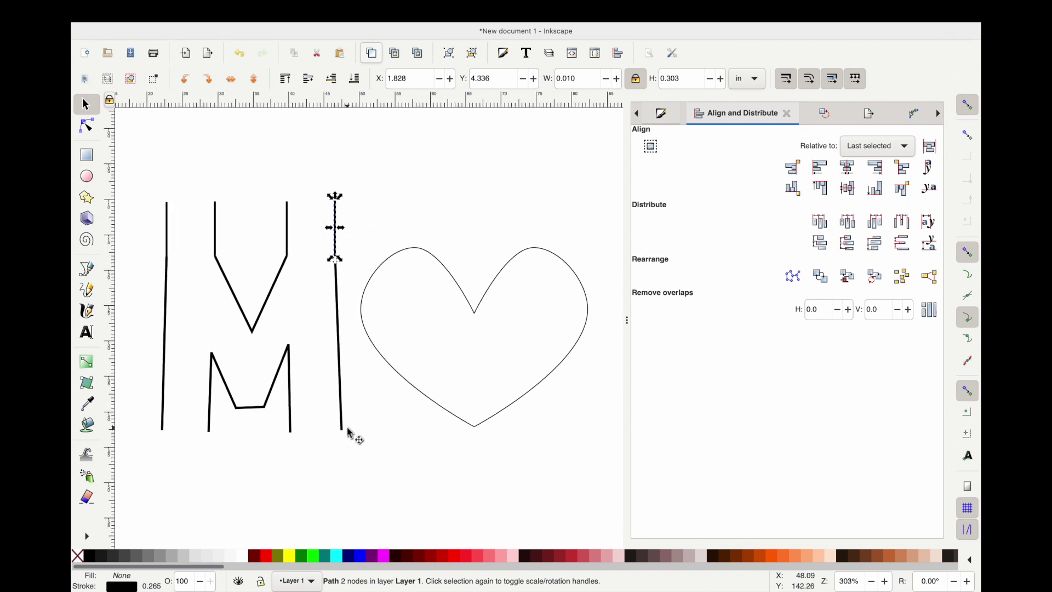
Step: Paste another copy of the vertical line above the heart's left lobe and centre it vertically with the M's extension lines
{"action": "key", "text": "ctrl+v"}
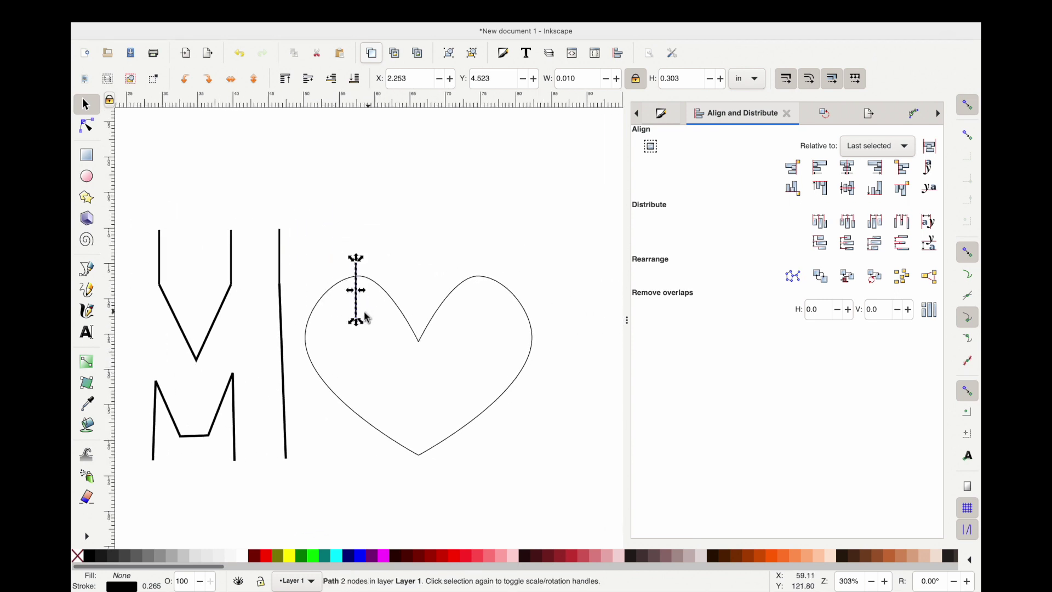
{"action": "left_click_drag", "start_coordinate": [343, 299], "coordinate": [317, 272]}
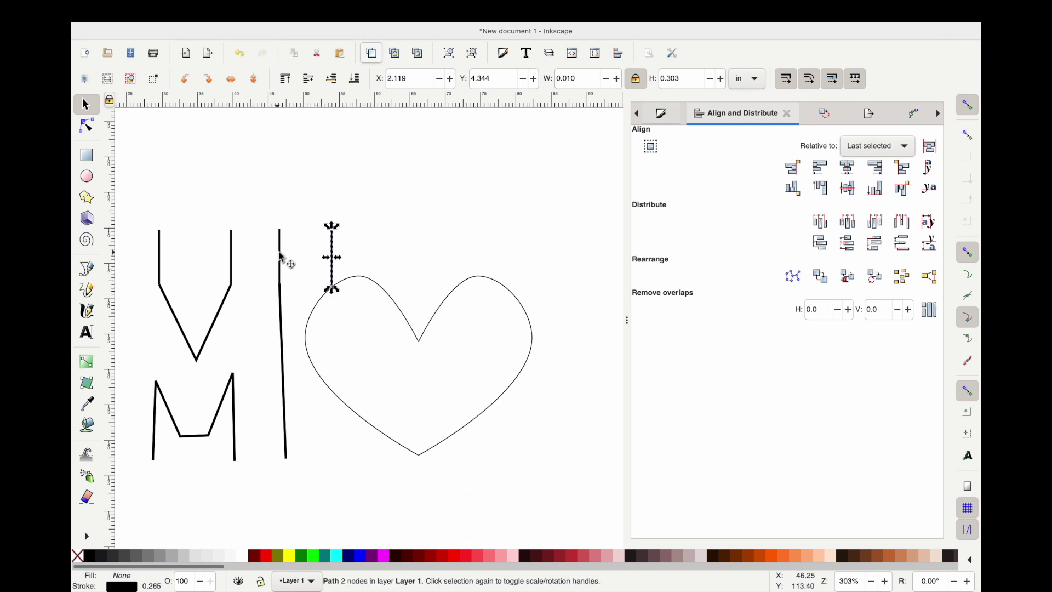
{"action": "left_click", "coordinate": [279, 252]}
{"action": "left_click", "coordinate": [332, 249]}
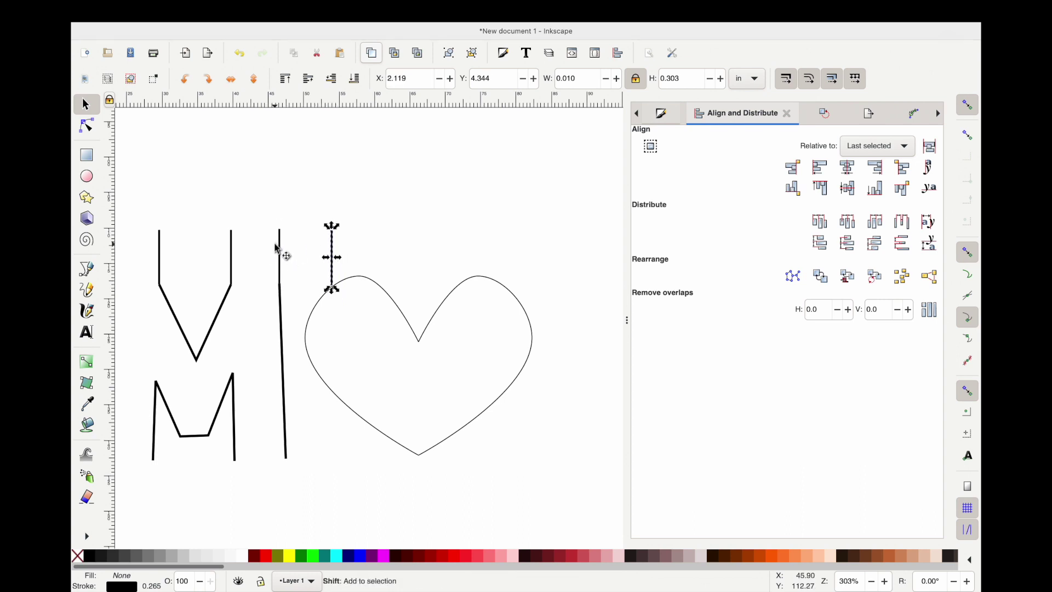
{"action": "left_click", "coordinate": [281, 251], "text": "shift"}
{"action": "left_click", "coordinate": [849, 195]}
{"action": "left_click", "coordinate": [416, 267]}
Step: Nudge the pasted line right so it meets the outer side of the heart's left lobe
{"action": "left_click", "coordinate": [334, 269]}
{"action": "key", "text": "Right"}
{"action": "key", "text": "Right"}
{"action": "right_click", "coordinate": [402, 266]}
{"action": "left_click", "coordinate": [364, 270]}
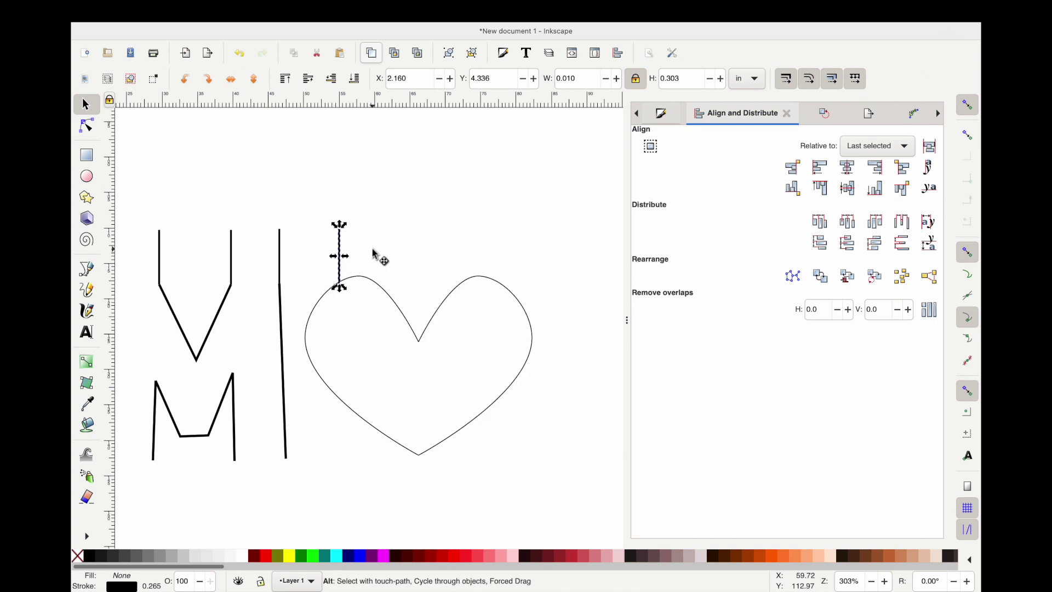
Step: Paste a second line over the heart's left lobe, align it level with the first and nudge it slightly right
{"action": "key", "text": "ctrl+v"}
{"action": "left_click", "coordinate": [339, 258], "text": "shift"}
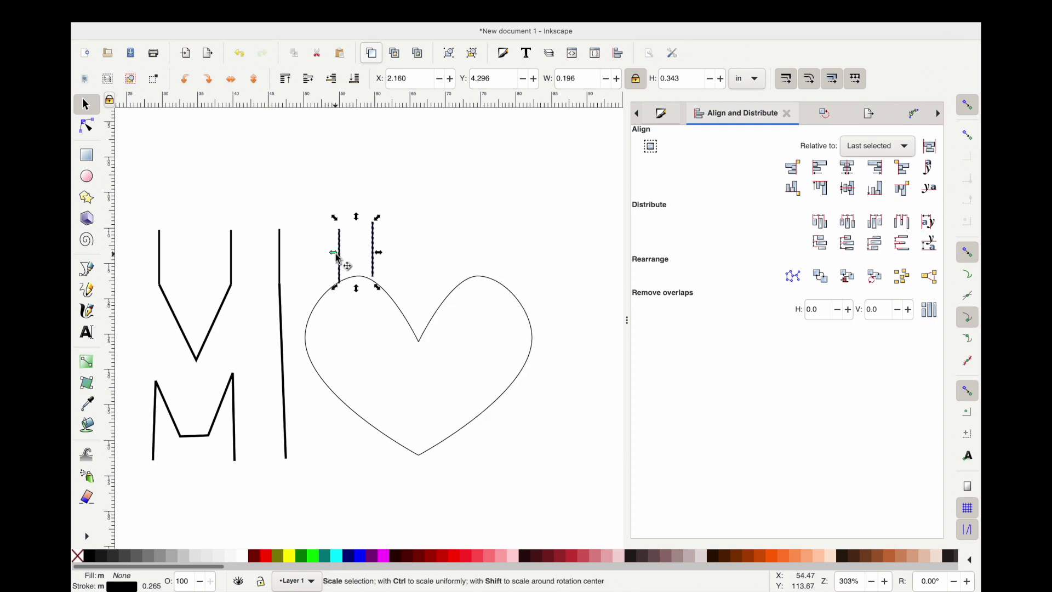
{"action": "left_click", "coordinate": [846, 196]}
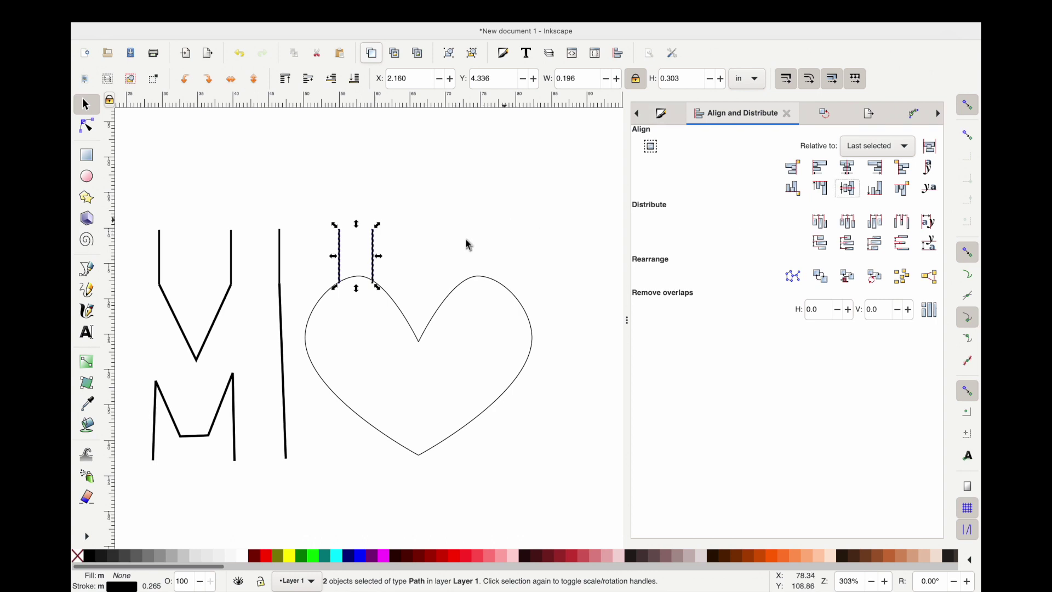
{"action": "left_click", "coordinate": [386, 257]}
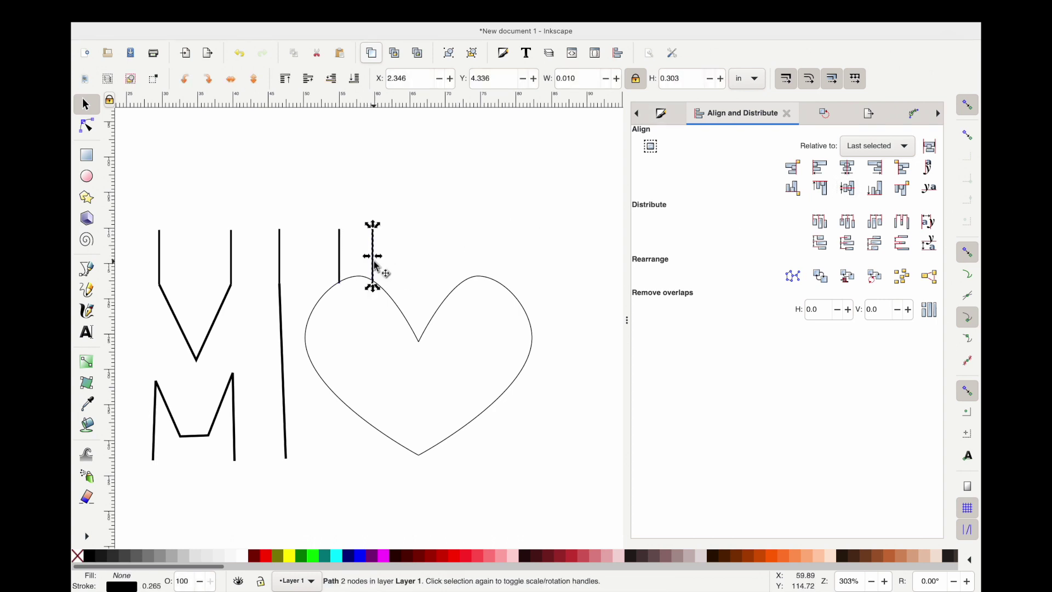
{"action": "key", "text": "Right"}
{"action": "right_click", "coordinate": [377, 267]}
{"action": "key", "text": "Escape"}
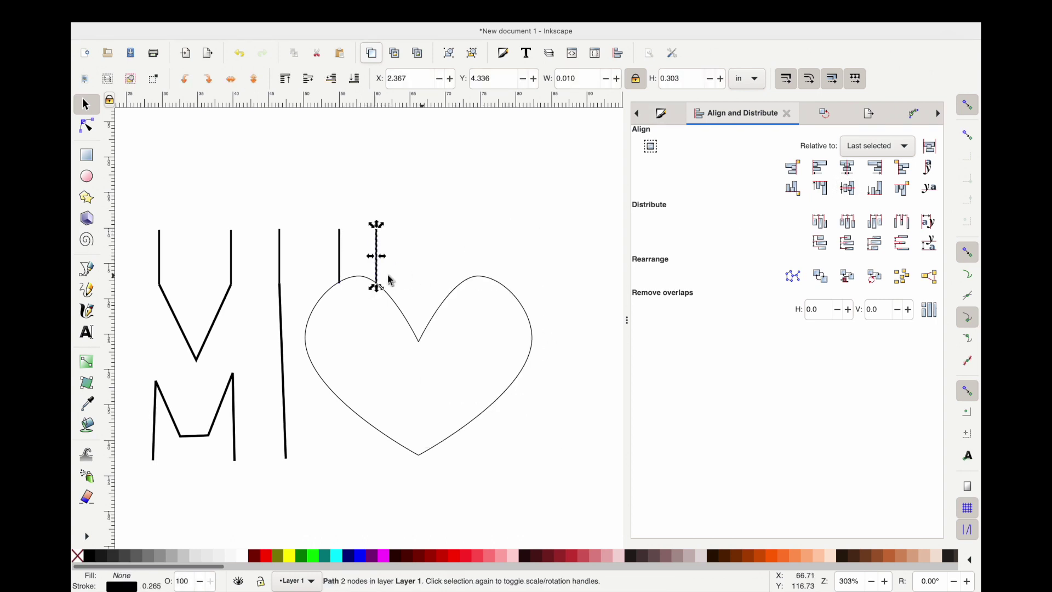
Step: Copy the pair of lines above the heart's left lobe and place the duplicate pair over the right lobe
{"action": "left_click", "coordinate": [357, 253]}
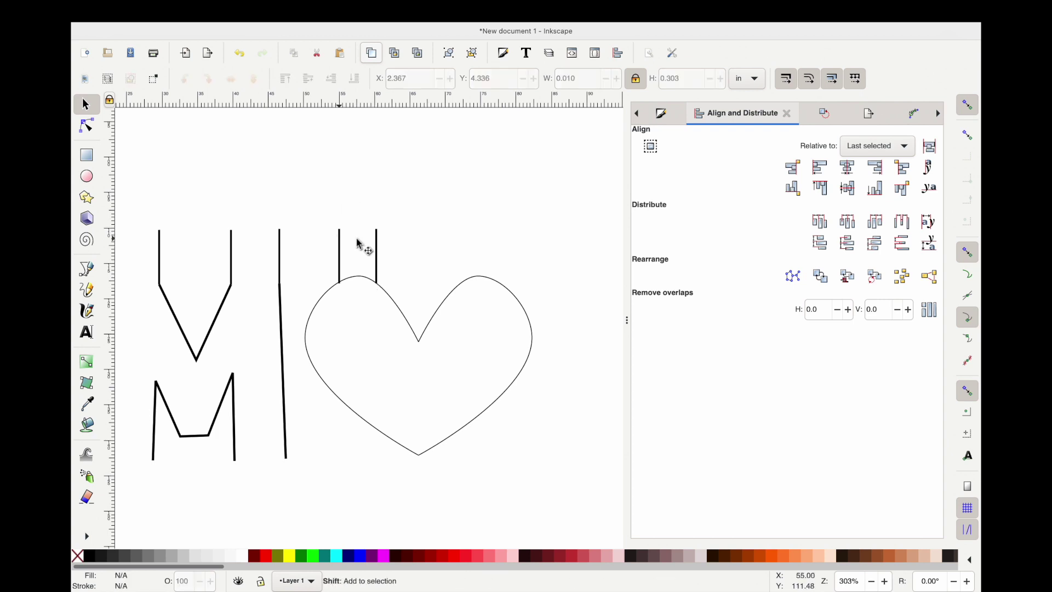
{"action": "left_click", "coordinate": [341, 244], "text": "shift"}
{"action": "left_click", "coordinate": [379, 249], "text": "shift"}
{"action": "key", "text": "ctrl+c"}
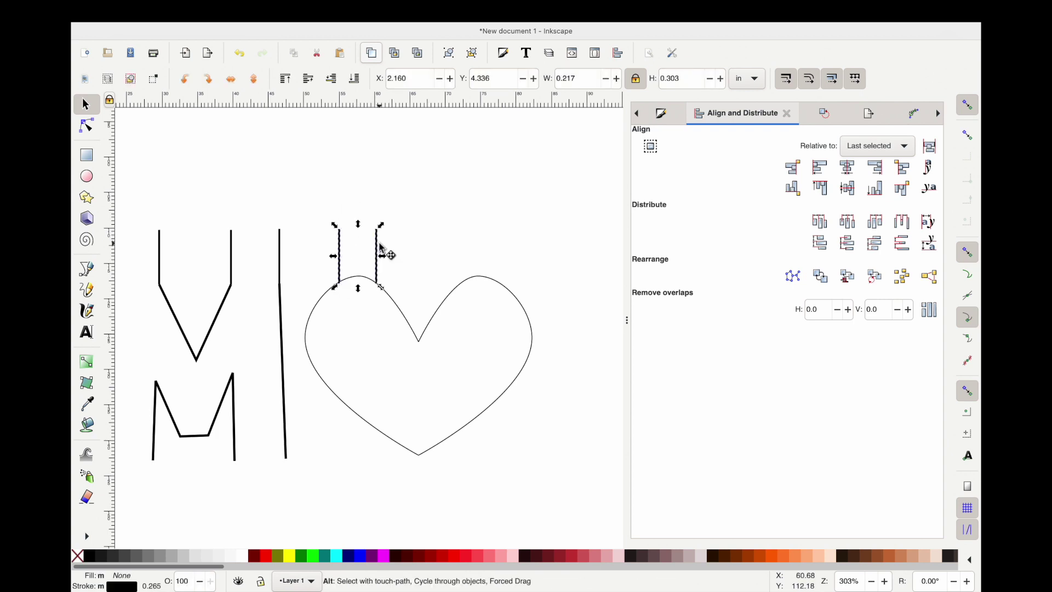
{"action": "key", "text": "ctrl+v"}
{"action": "left_click_drag", "start_coordinate": [411, 215], "coordinate": [503, 235]}
{"action": "scroll", "coordinate": [472, 298], "scroll_direction": "down", "scroll_amount": 1}
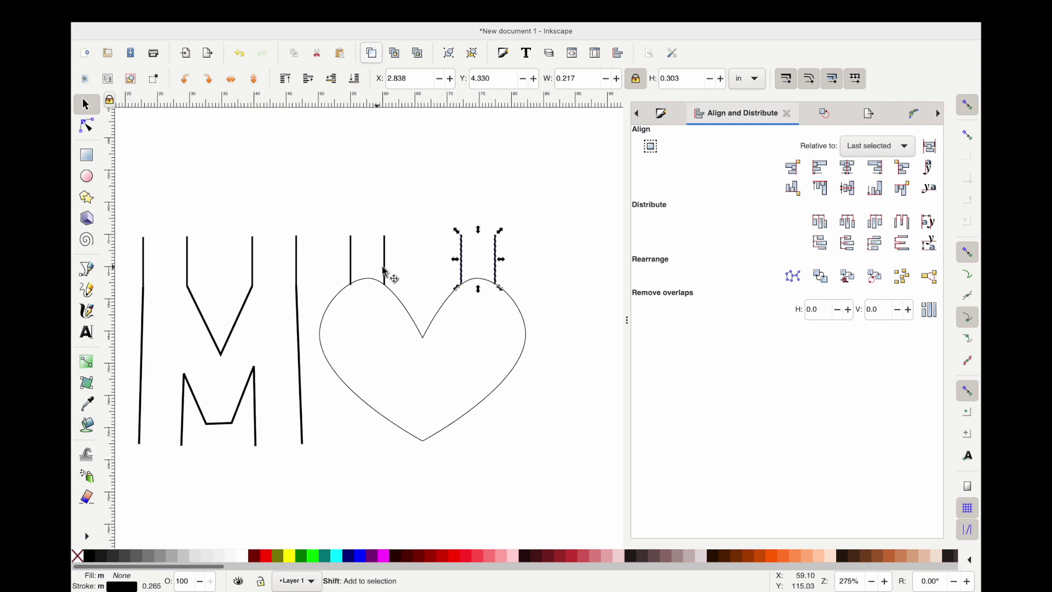
Step: Align the right lobe's pair of lines level with the lines above the left lobe
{"action": "left_click", "coordinate": [388, 271], "text": "shift"}
{"action": "left_click", "coordinate": [848, 188]}
{"action": "left_click", "coordinate": [551, 252]}
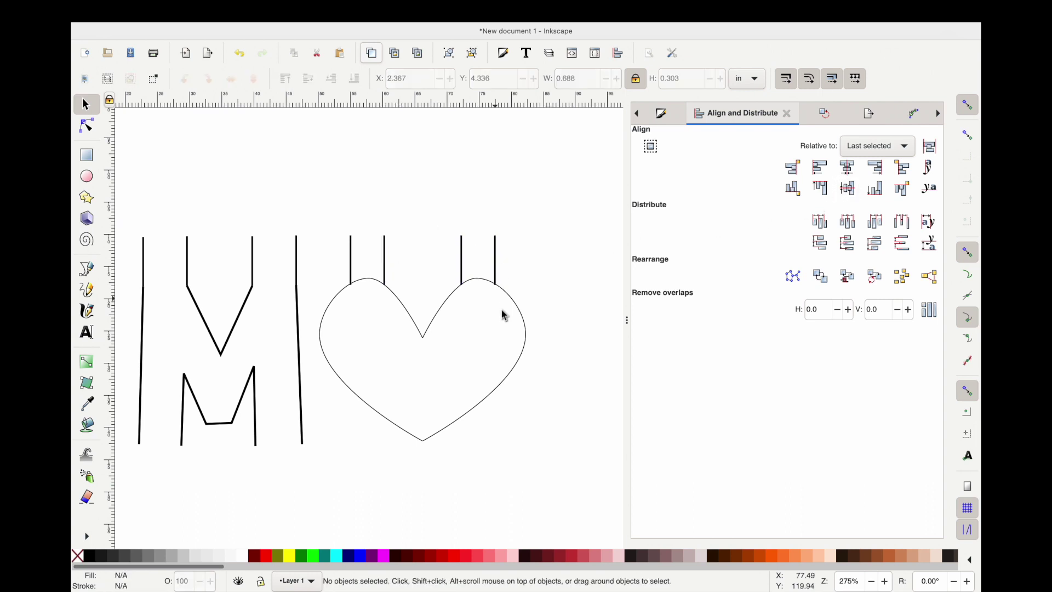
{"action": "left_click", "coordinate": [498, 263]}
{"action": "left_click", "coordinate": [462, 272], "text": "shift"}
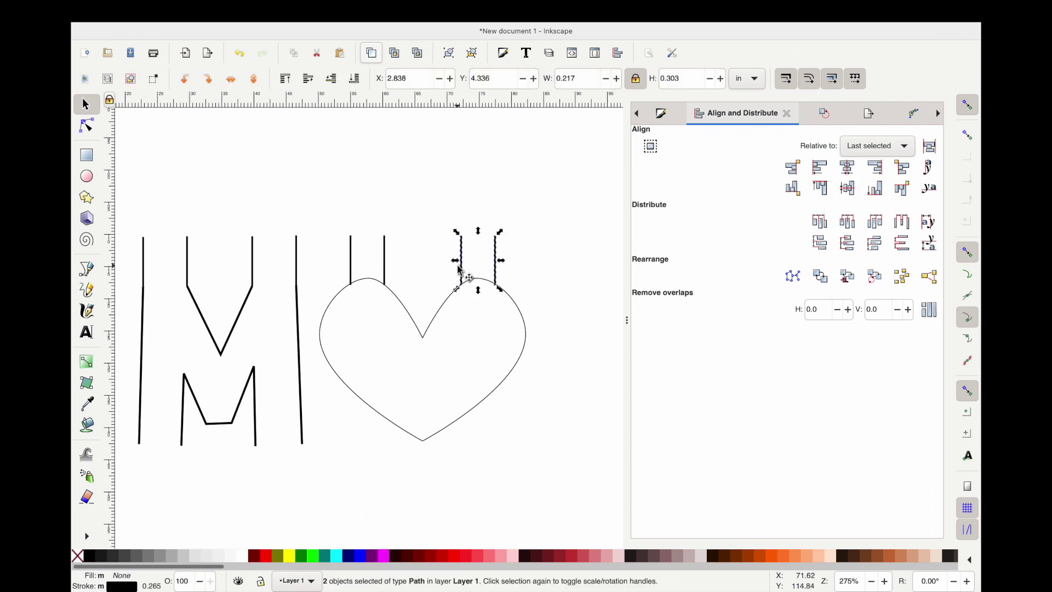
{"action": "key", "text": "Left"}
{"action": "left_click", "coordinate": [536, 284]}
{"action": "scroll", "coordinate": [481, 303], "scroll_direction": "down", "scroll_amount": 2}
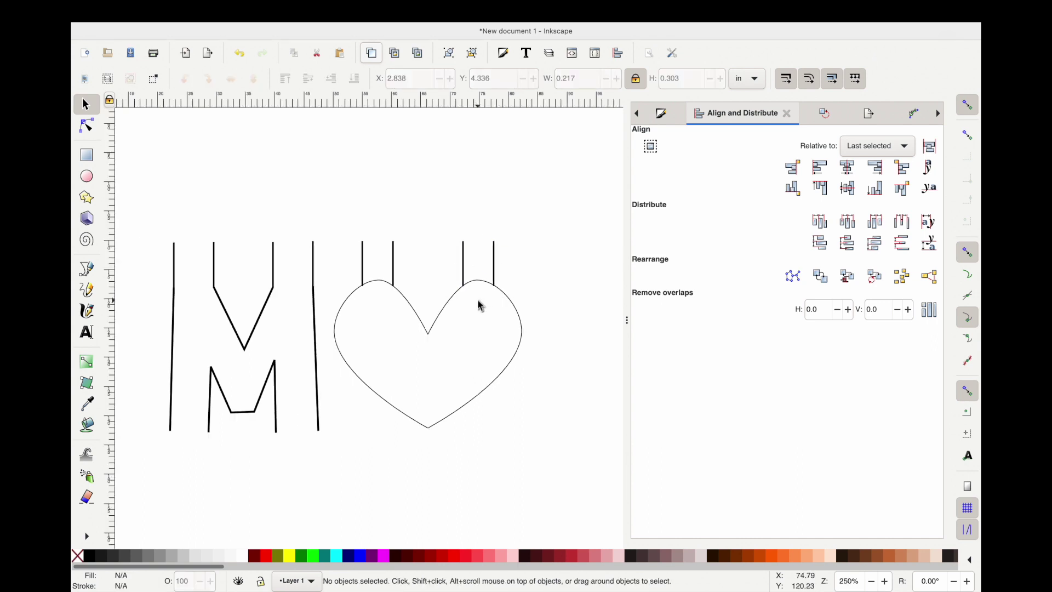
{"action": "scroll", "coordinate": [481, 303], "scroll_direction": "down", "scroll_amount": 4}
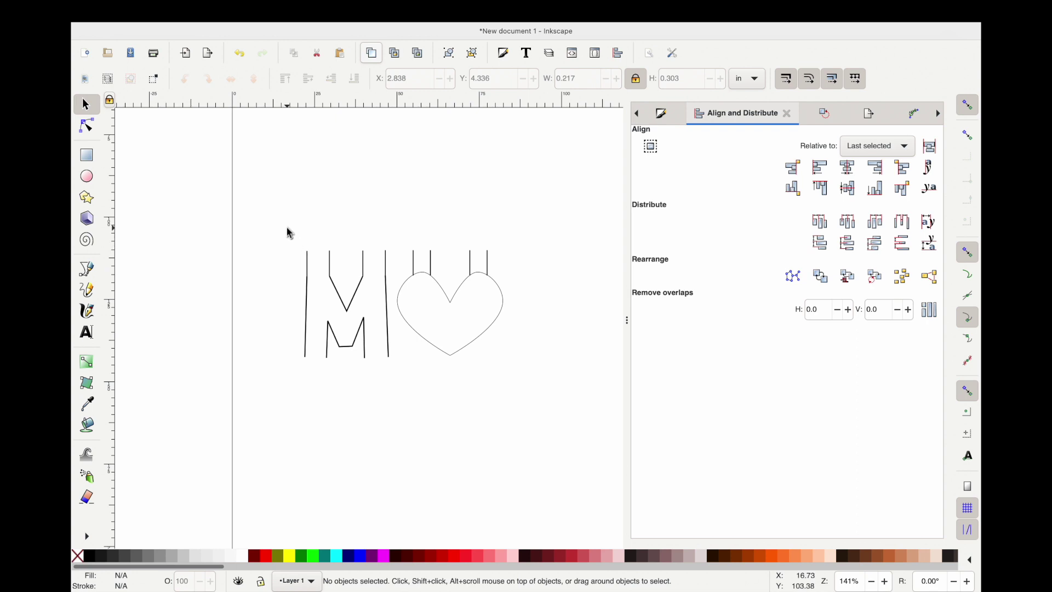
{"action": "scroll", "coordinate": [352, 331], "scroll_direction": "right", "scroll_amount": 1}
{"action": "scroll", "coordinate": [353, 331], "scroll_direction": "down", "scroll_amount": 1}
{"action": "left_click_drag", "start_coordinate": [268, 223], "coordinate": [389, 396]}
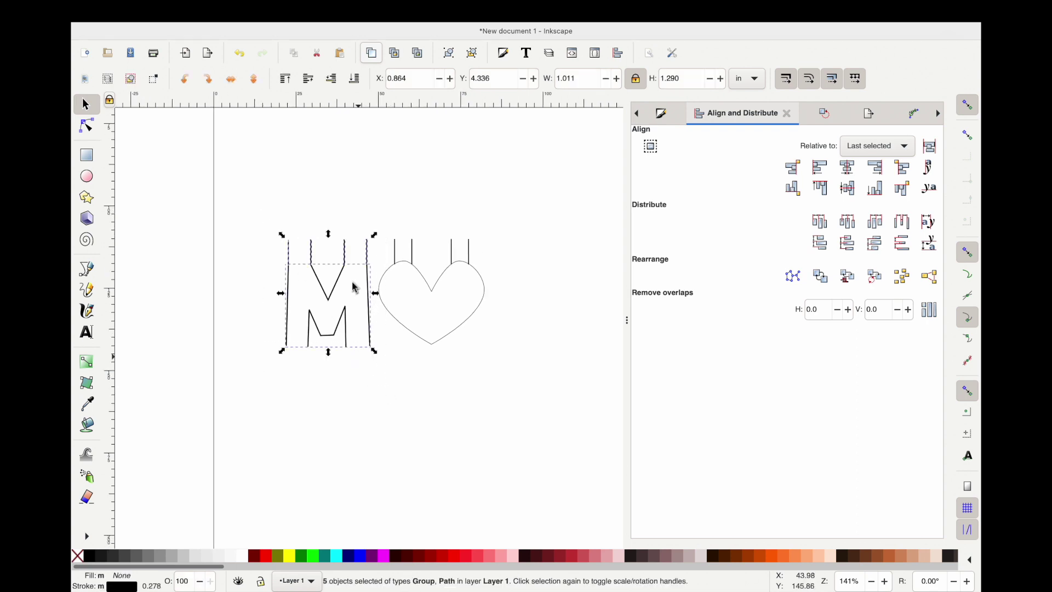
{"action": "left_click", "coordinate": [331, 8]}
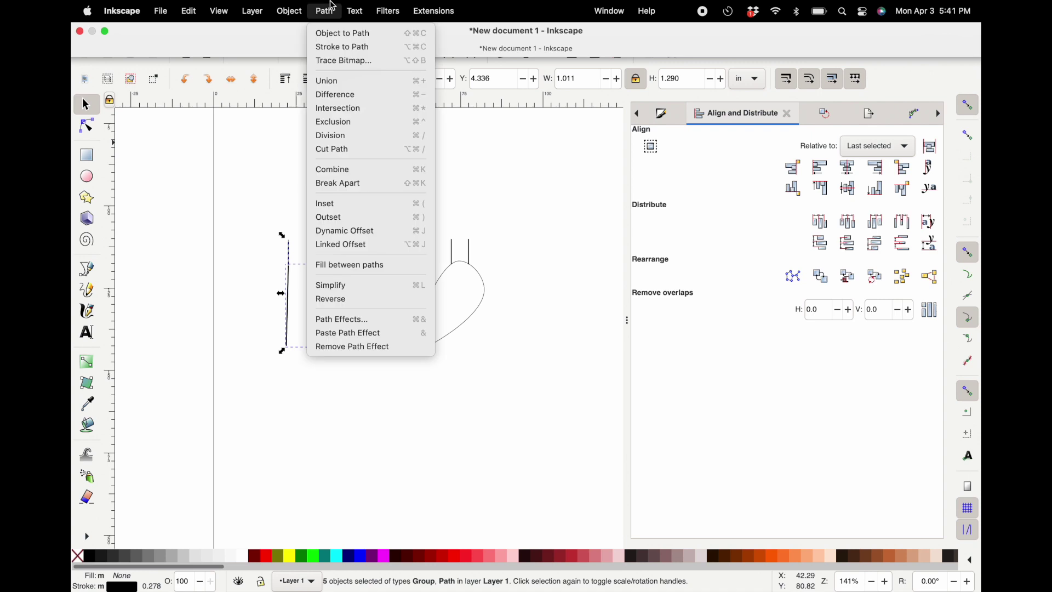
{"action": "left_click", "coordinate": [271, 179]}
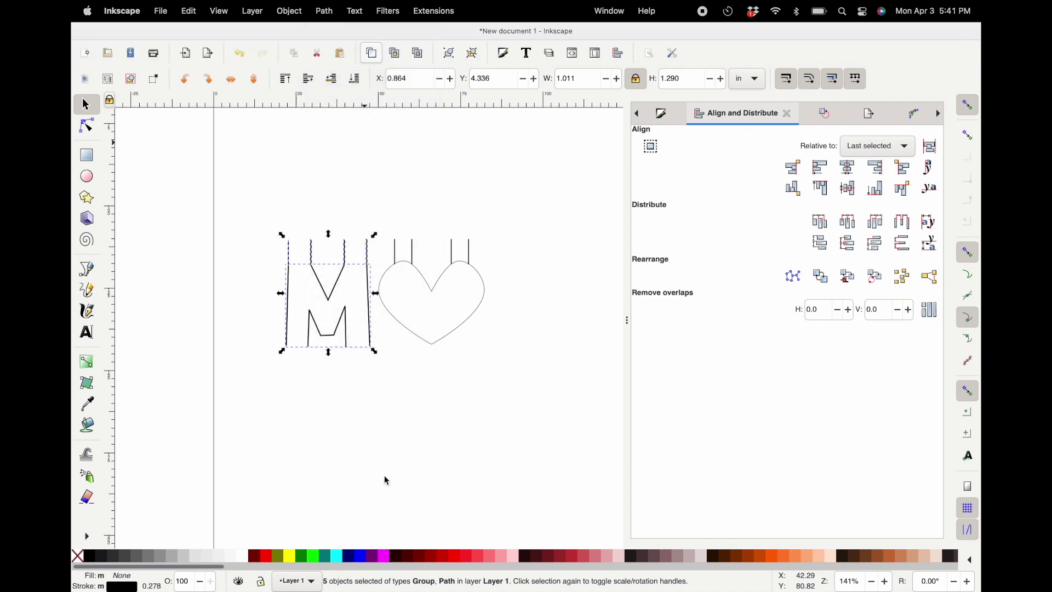
Step: Paste a spare pair of short vertical lines below the M and the heart
{"action": "left_click", "coordinate": [386, 390]}
{"action": "key", "text": "ctrl+v"}
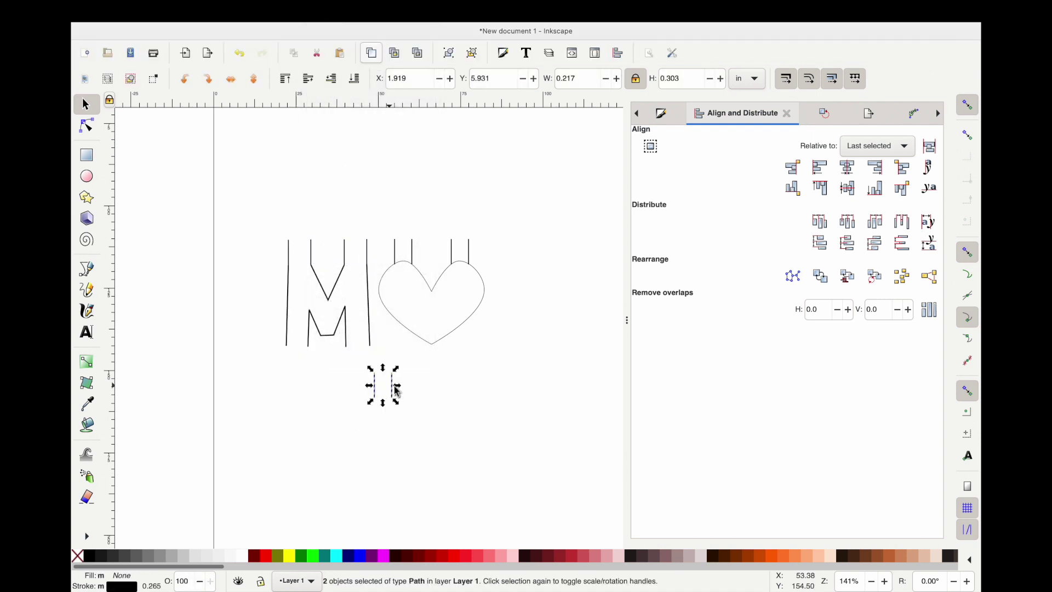
{"action": "left_click", "coordinate": [413, 379]}
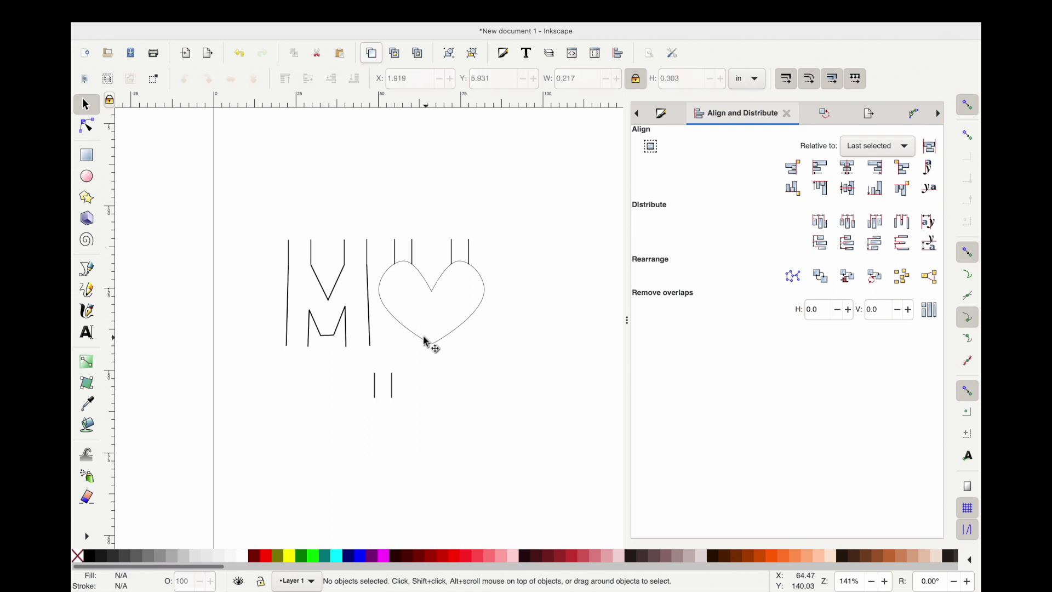
Step: Combine the M and its vertical connecting lines into a single path
{"action": "left_click_drag", "start_coordinate": [265, 209], "coordinate": [532, 377]}
{"action": "left_click_drag", "start_coordinate": [451, 348], "coordinate": [384, 374]}
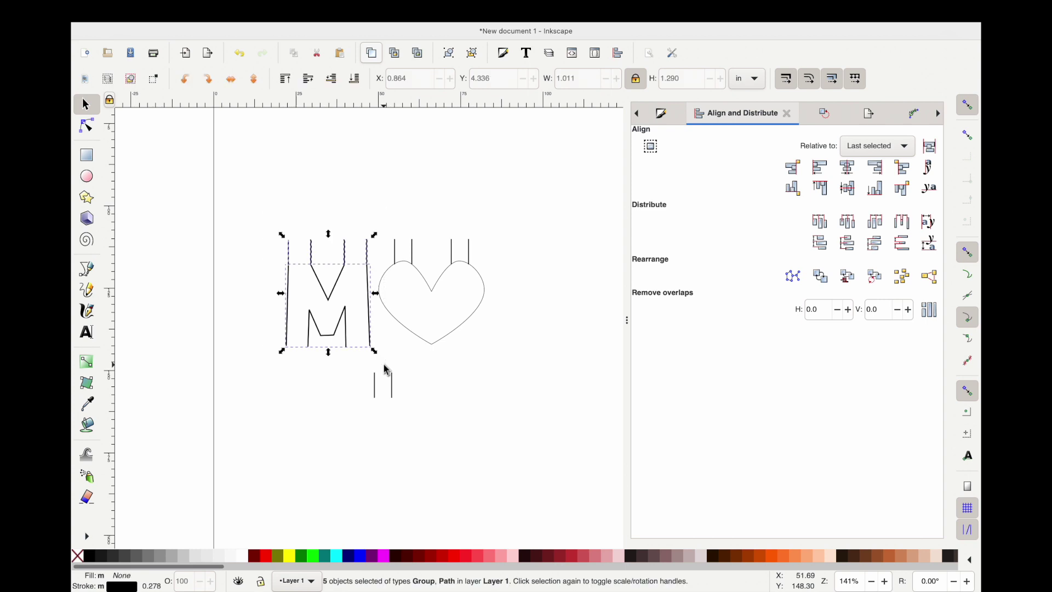
{"action": "left_click", "coordinate": [337, 11]}
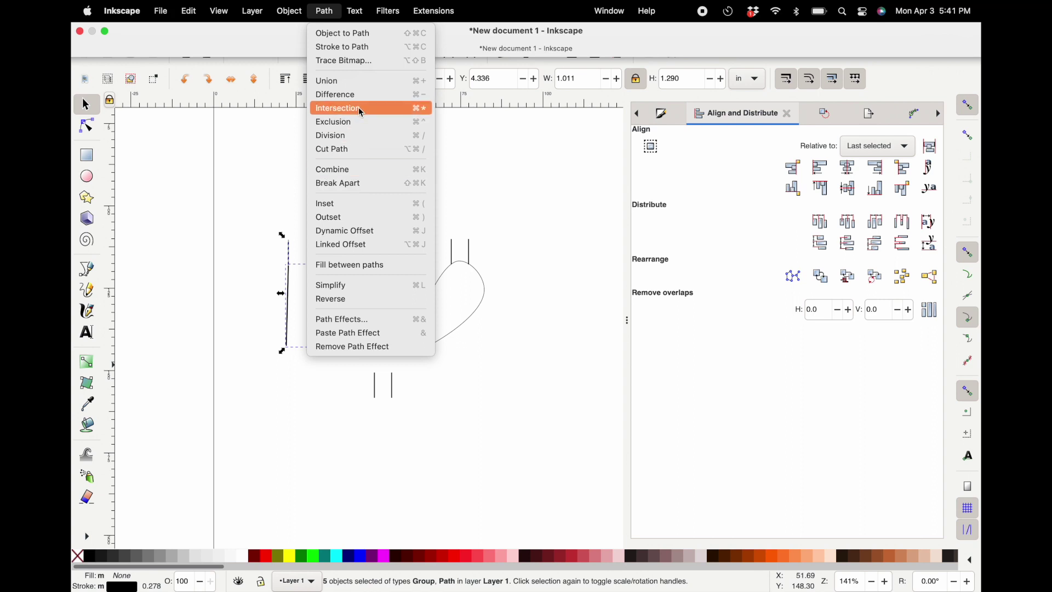
{"action": "left_click", "coordinate": [360, 170]}
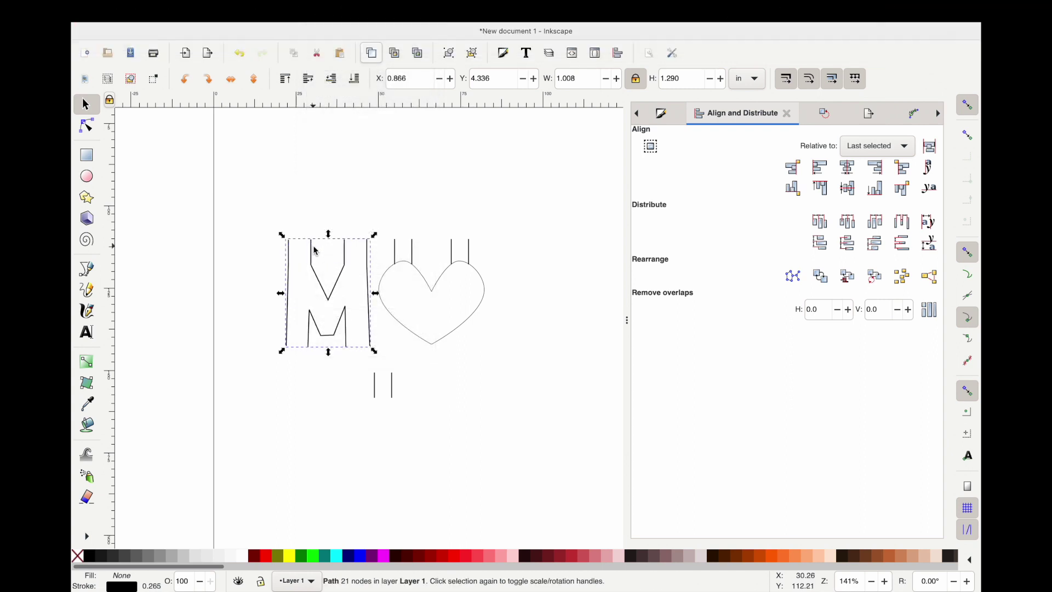
Step: Duplicate the combined M and place the copy on the other side of the heart
{"action": "left_click_drag", "start_coordinate": [342, 336], "coordinate": [586, 323]}
{"action": "left_click_drag", "start_coordinate": [232, 191], "coordinate": [376, 357]}
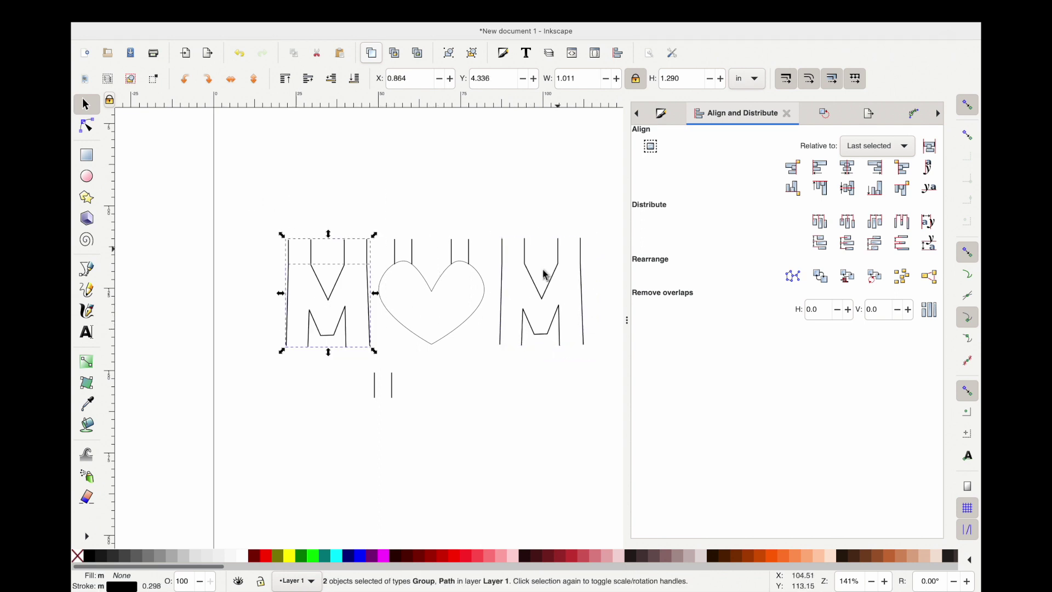
{"action": "left_click", "coordinate": [501, 292]}
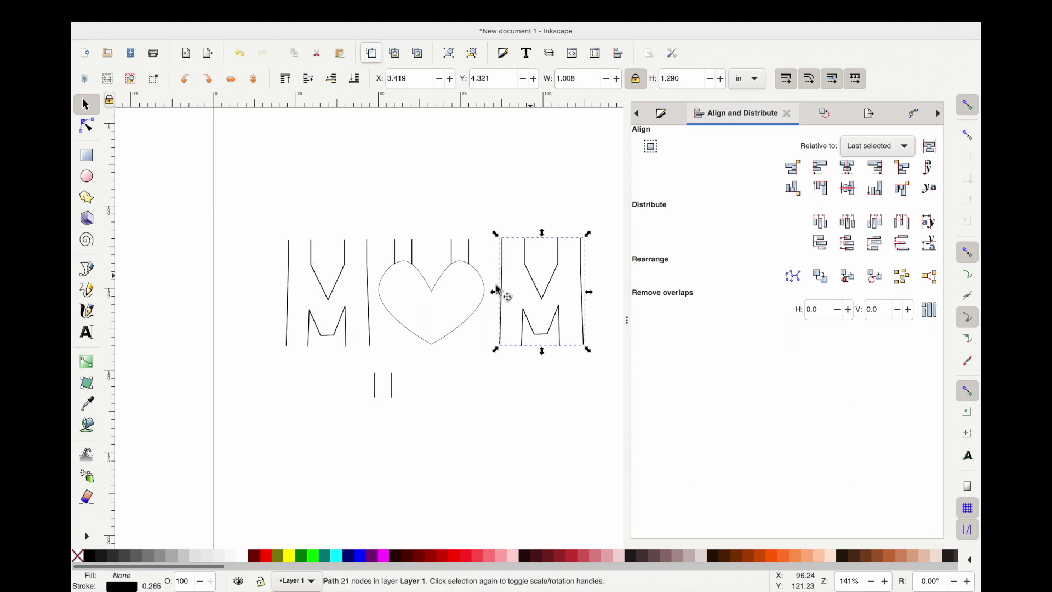
Step: Try to center the original M on the copied M's horizontal axis
{"action": "left_click", "coordinate": [352, 267]}
{"action": "double_click", "coordinate": [349, 267]}
{"action": "key", "text": "s"}
{"action": "left_click", "coordinate": [505, 270], "text": "shift"}
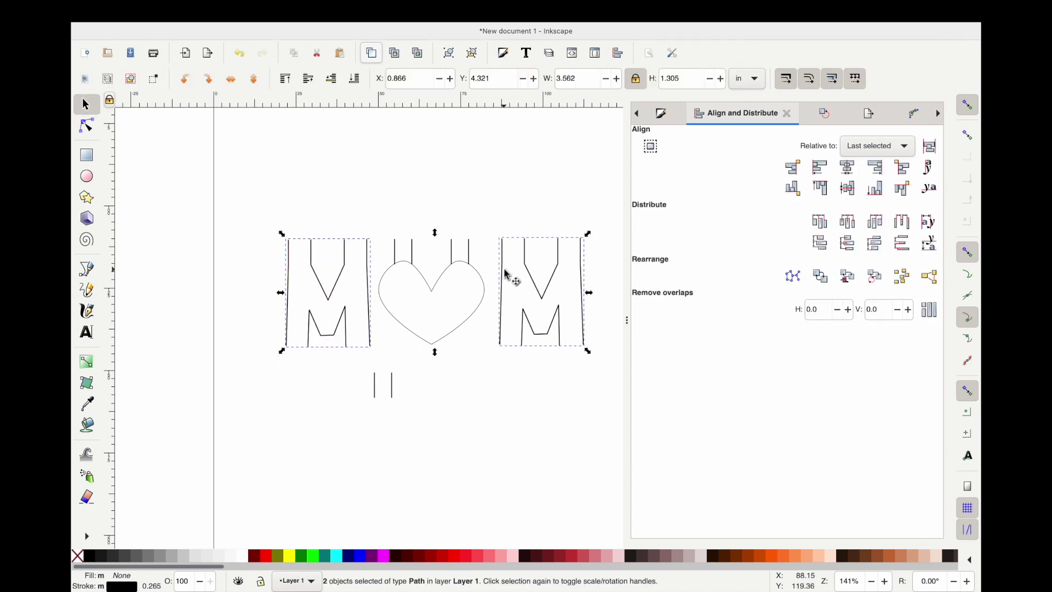
{"action": "left_click", "coordinate": [848, 189]}
{"action": "key", "text": "ctrl+z"}
Step: Center the copied M on the original M's horizontal axis, using the original as the reference
{"action": "left_click", "coordinate": [527, 353]}
{"action": "left_click", "coordinate": [526, 347]}
{"action": "left_click", "coordinate": [371, 347], "text": "shift"}
{"action": "left_click", "coordinate": [848, 189]}
{"action": "left_click", "coordinate": [499, 383]}
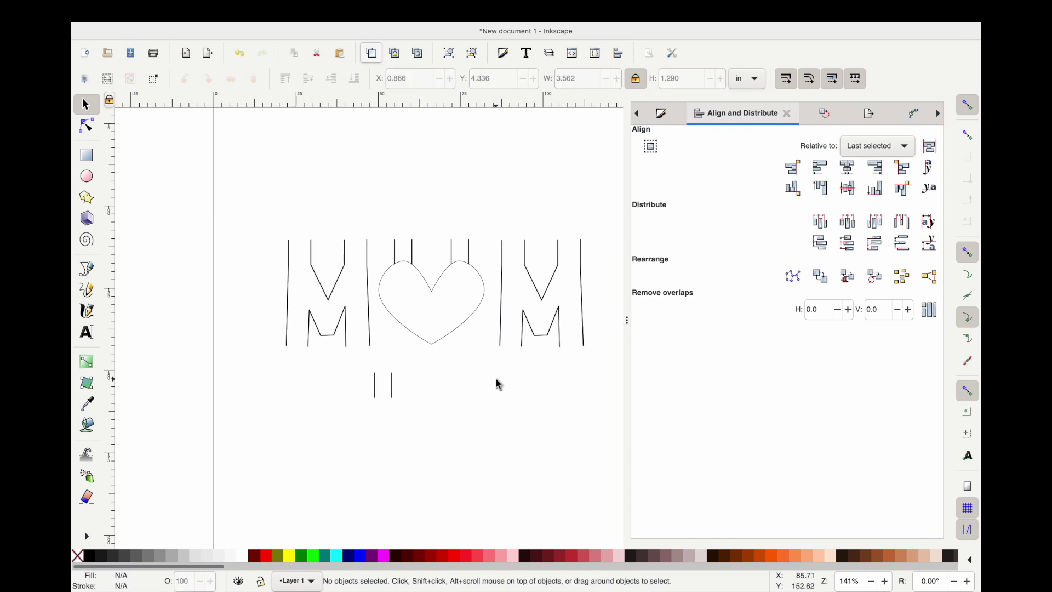
Step: Add nodes where the two lines meet the heart's left lobe and remove the curve between them
{"action": "scroll", "coordinate": [499, 383], "scroll_direction": "right", "scroll_amount": 3}
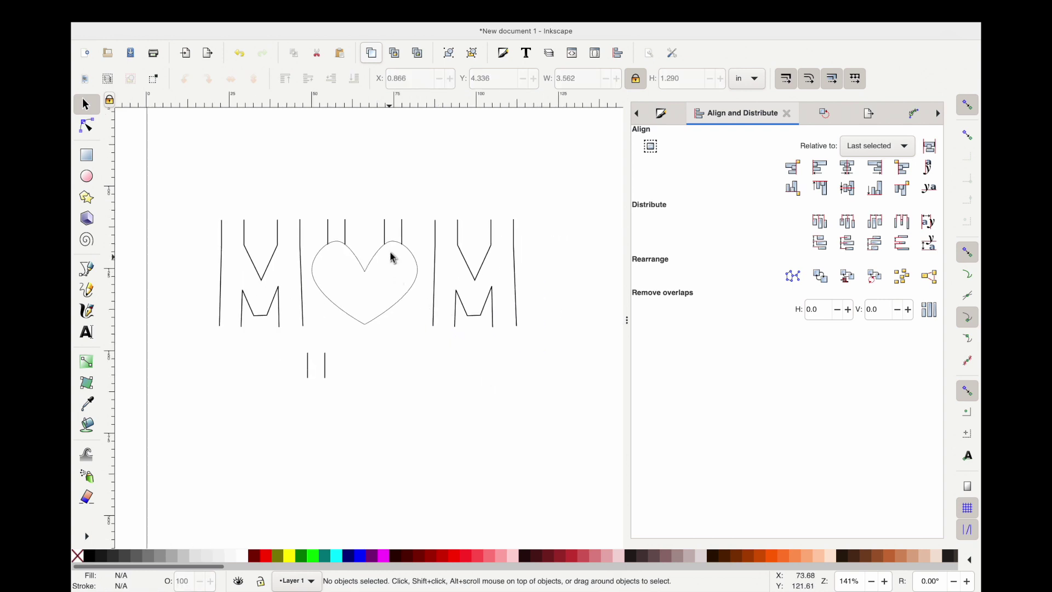
{"action": "scroll", "coordinate": [334, 242], "scroll_direction": "up", "scroll_amount": 6}
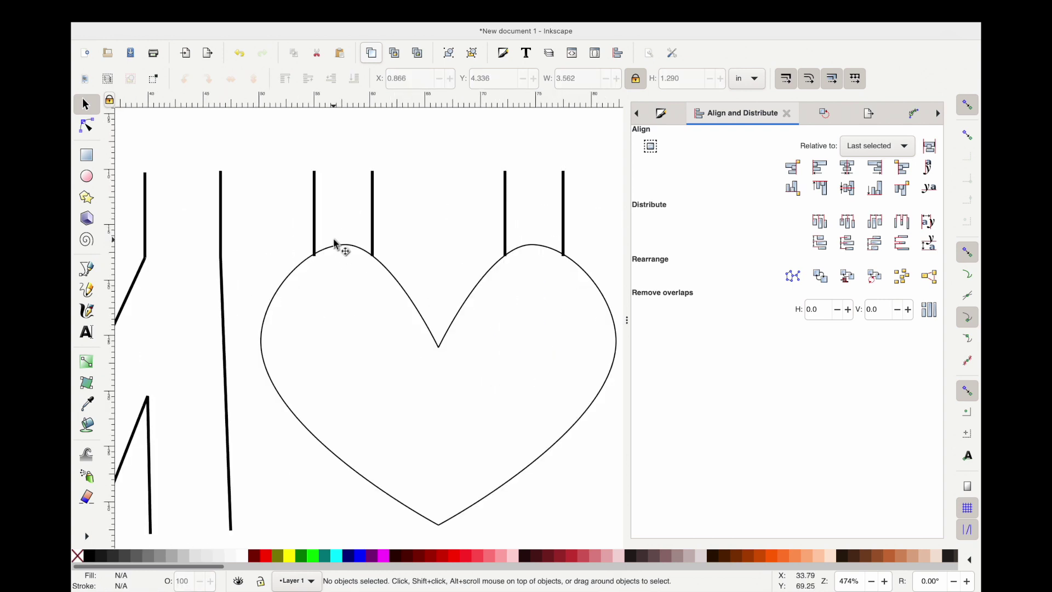
{"action": "left_click", "coordinate": [317, 261]}
{"action": "scroll", "coordinate": [317, 262], "scroll_direction": "up", "scroll_amount": 3}
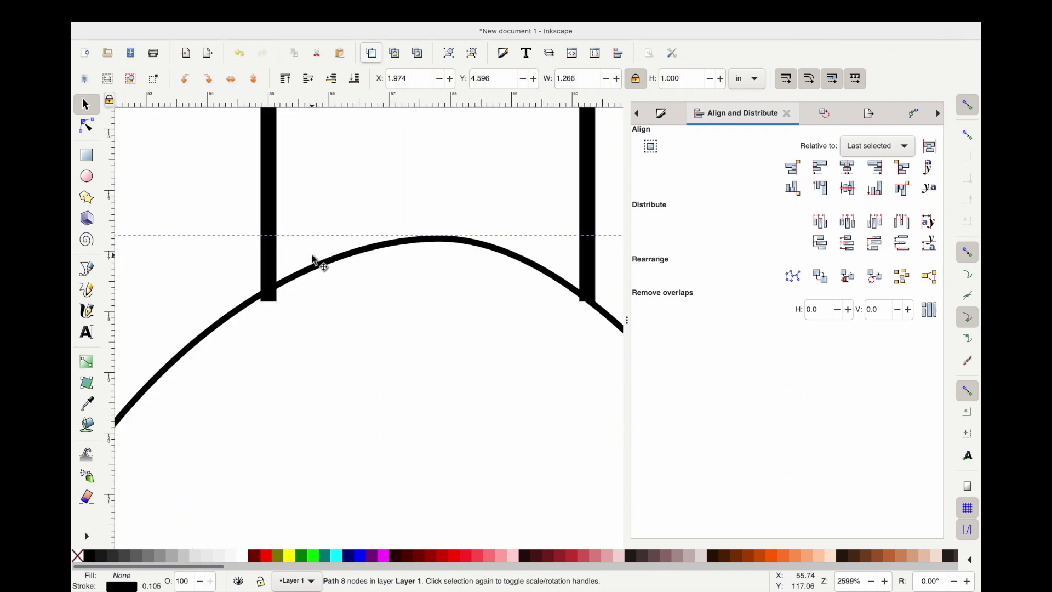
{"action": "key", "text": "n"}
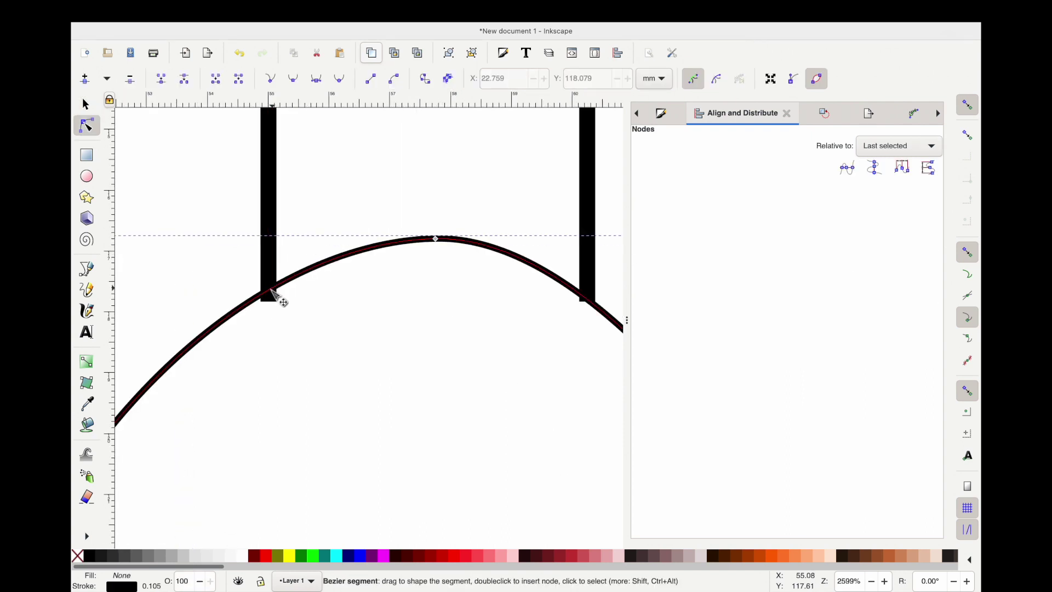
{"action": "left_click", "coordinate": [587, 300]}
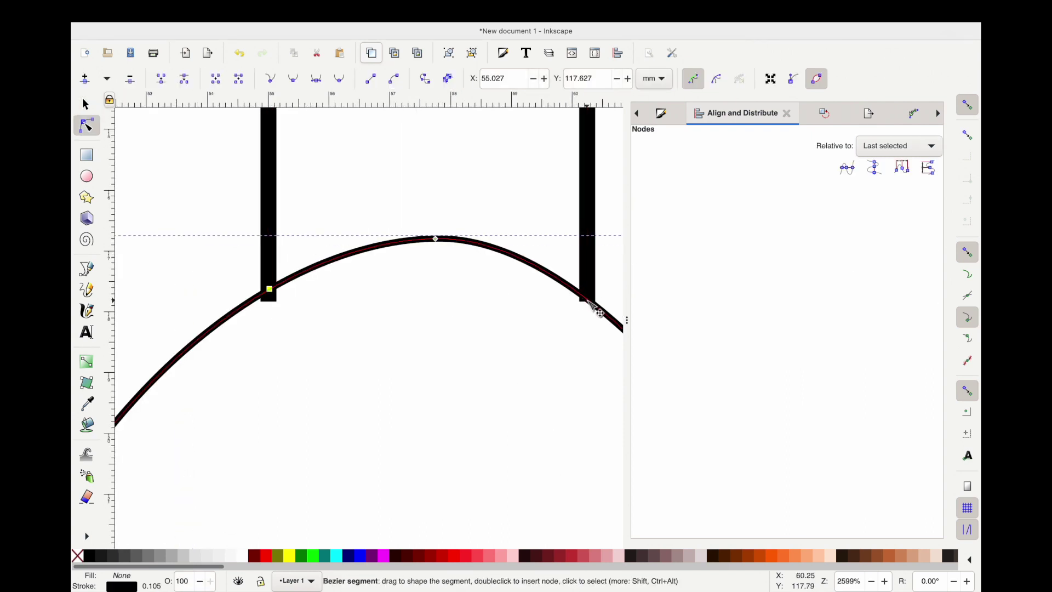
{"action": "left_click_drag", "start_coordinate": [220, 224], "coordinate": [602, 393]}
{"action": "left_click", "coordinate": [239, 78]}
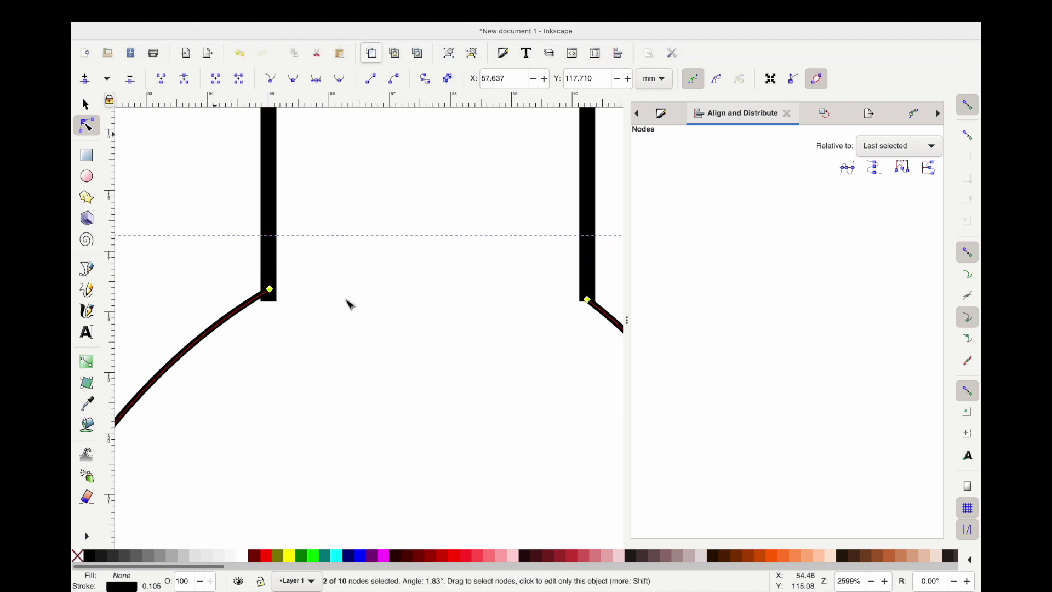
Step: Add nodes where the two lines meet the heart's right lobe and remove the curve between them
{"action": "scroll", "coordinate": [350, 305], "scroll_direction": "down", "scroll_amount": 2}
{"action": "key", "text": "ctrl+z"}
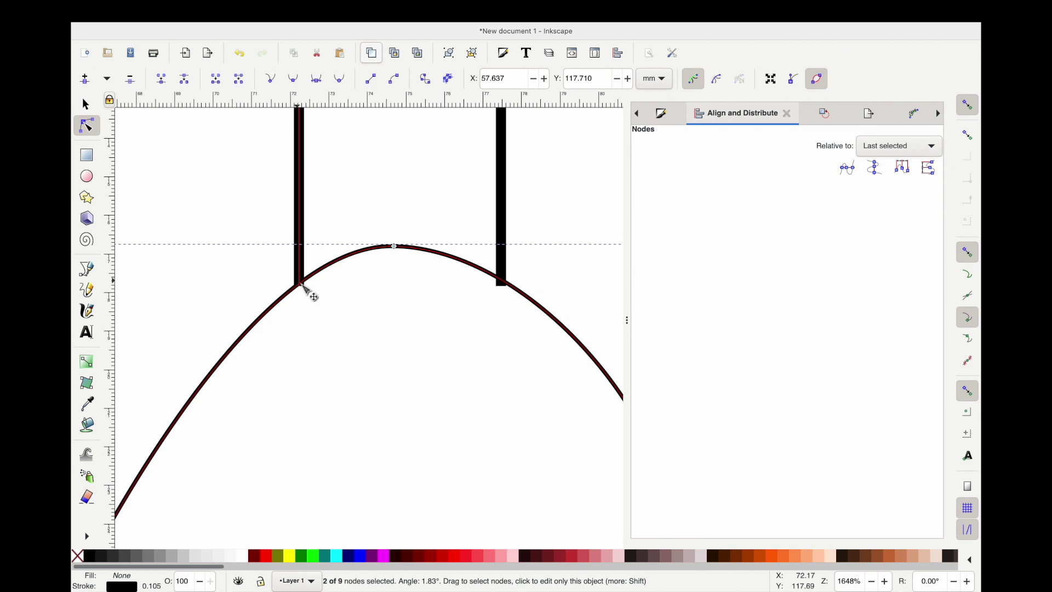
{"action": "left_click", "coordinate": [503, 282]}
{"action": "mouse_move", "coordinate": [577, 4]}
{"action": "left_click_drag", "start_coordinate": [253, 226], "coordinate": [534, 320]}
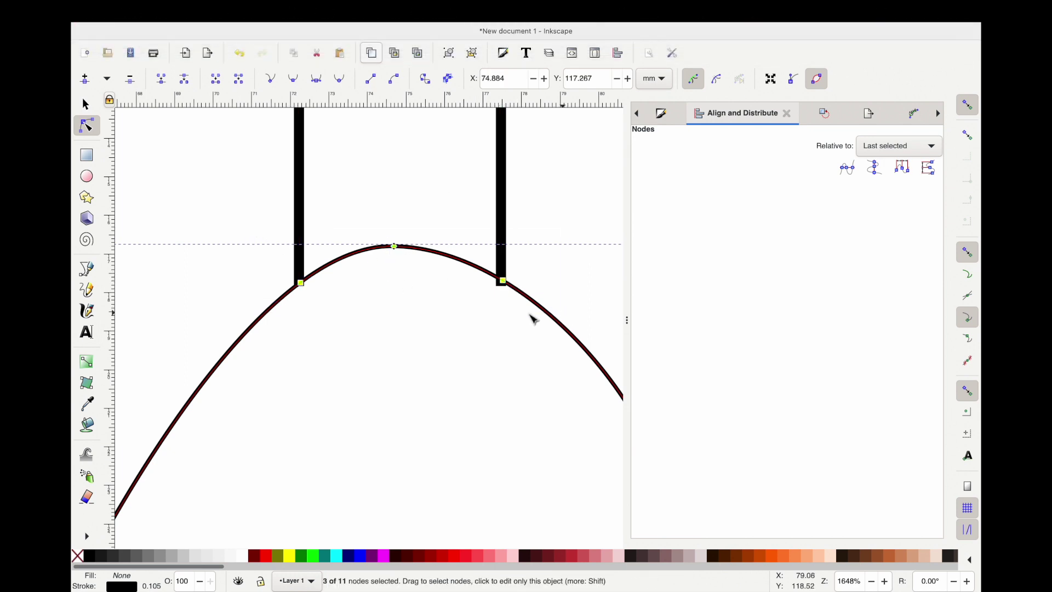
{"action": "left_click", "coordinate": [239, 85]}
Step: Combine the opened heart and its four vertical lines into a single path
{"action": "key", "text": "minus"}
{"action": "key", "text": "minus"}
{"action": "key", "text": "minus"}
{"action": "key", "text": "minus"}
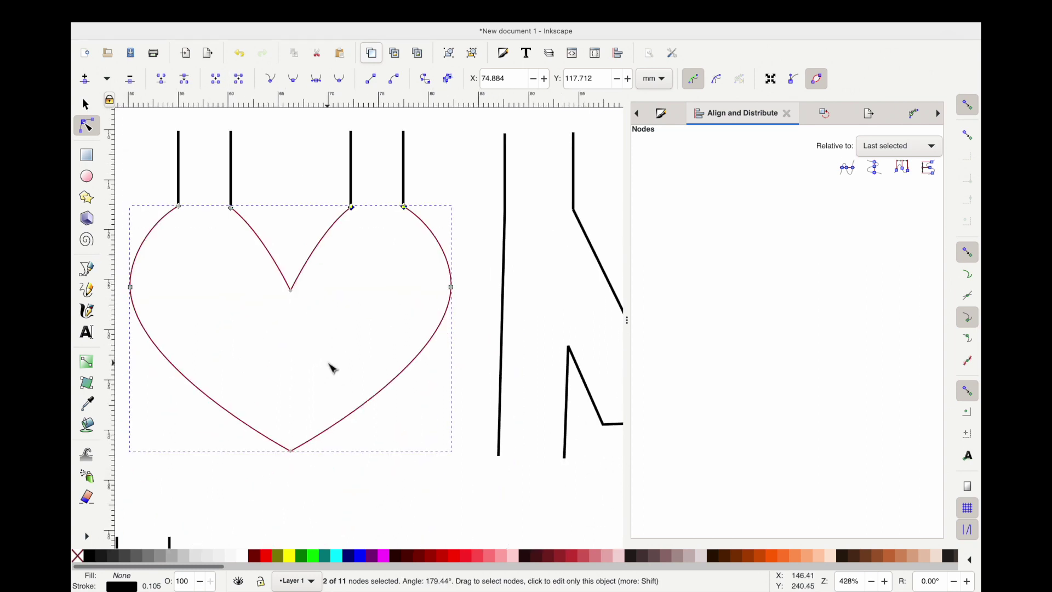
{"action": "scroll", "coordinate": [332, 369], "scroll_direction": "down", "scroll_amount": 4}
{"action": "scroll", "coordinate": [182, 509], "scroll_direction": "down", "scroll_amount": 3}
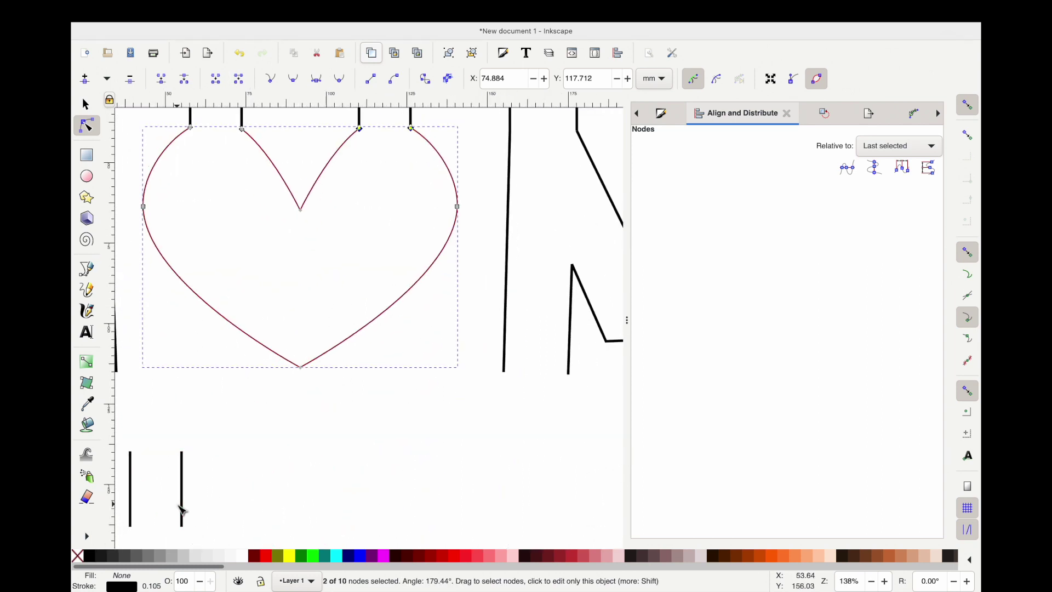
{"action": "scroll", "coordinate": [201, 438], "scroll_direction": "left", "scroll_amount": 3}
{"action": "scroll", "coordinate": [202, 438], "scroll_direction": "down", "scroll_amount": 1}
{"action": "key", "text": "s"}
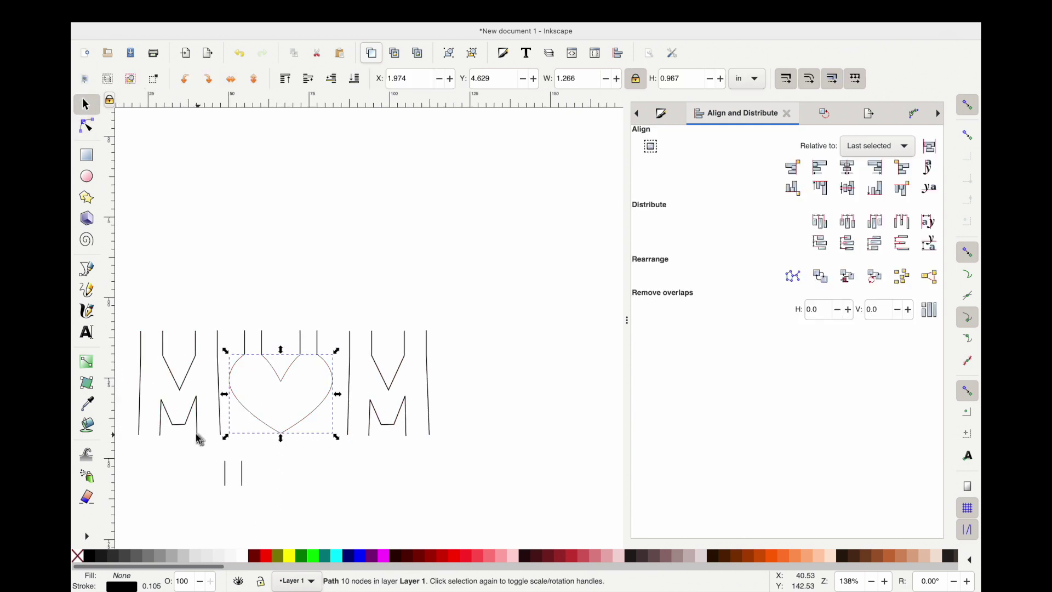
{"action": "left_click_drag", "start_coordinate": [214, 255], "coordinate": [353, 467]}
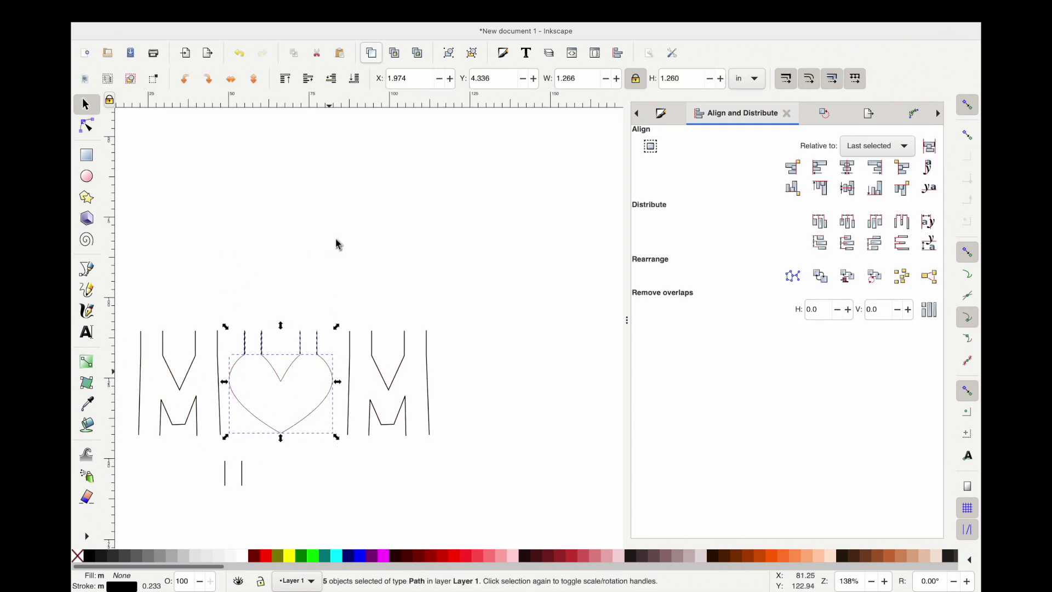
{"action": "left_click", "coordinate": [325, 11]}
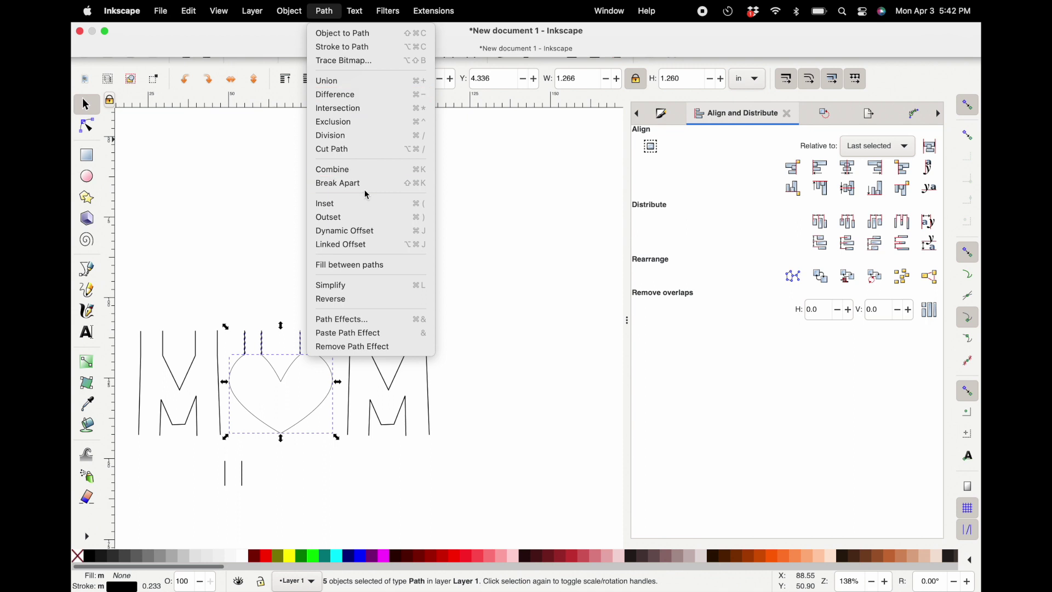
{"action": "left_click", "coordinate": [366, 169]}
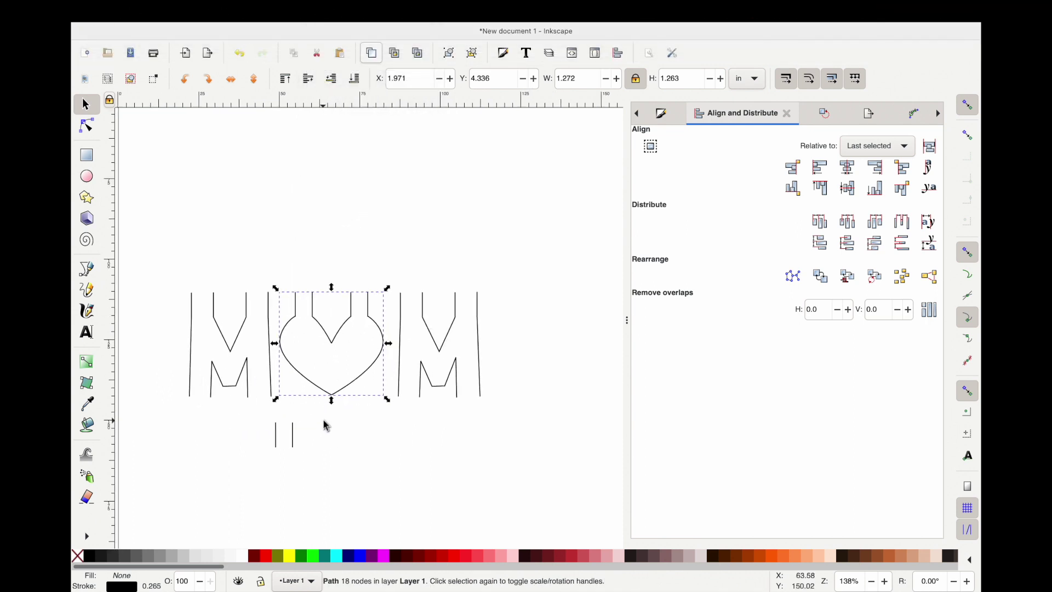
Step: Try to distribute everything in the M, heart, M row with even horizontal gaps
{"action": "left_click", "coordinate": [326, 426]}
{"action": "left_click_drag", "start_coordinate": [159, 250], "coordinate": [540, 430]}
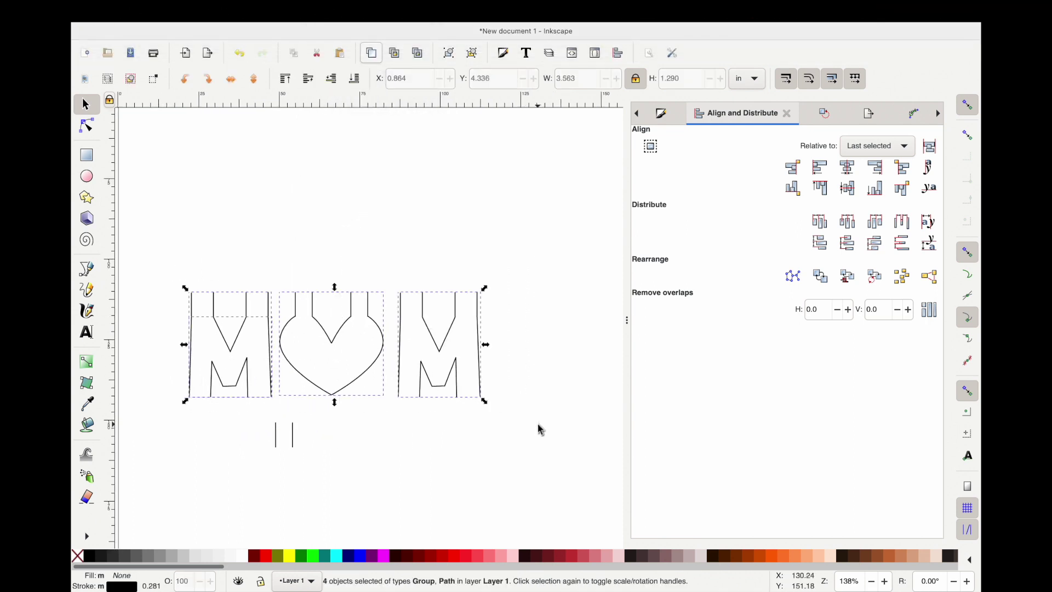
{"action": "left_click", "coordinate": [905, 229]}
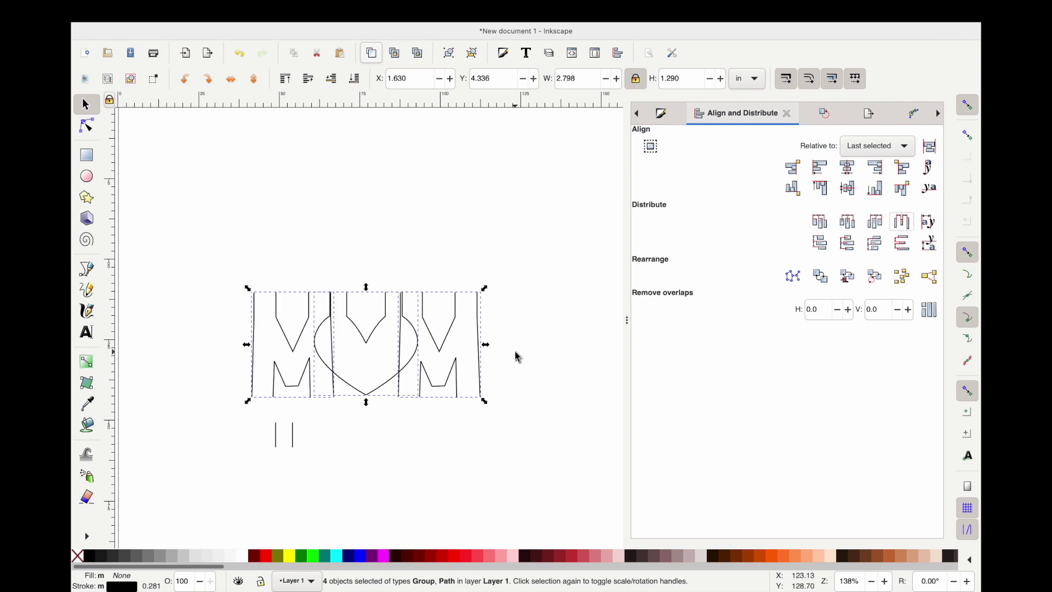
{"action": "key", "text": "ctrl+z"}
{"action": "left_click", "coordinate": [331, 424]}
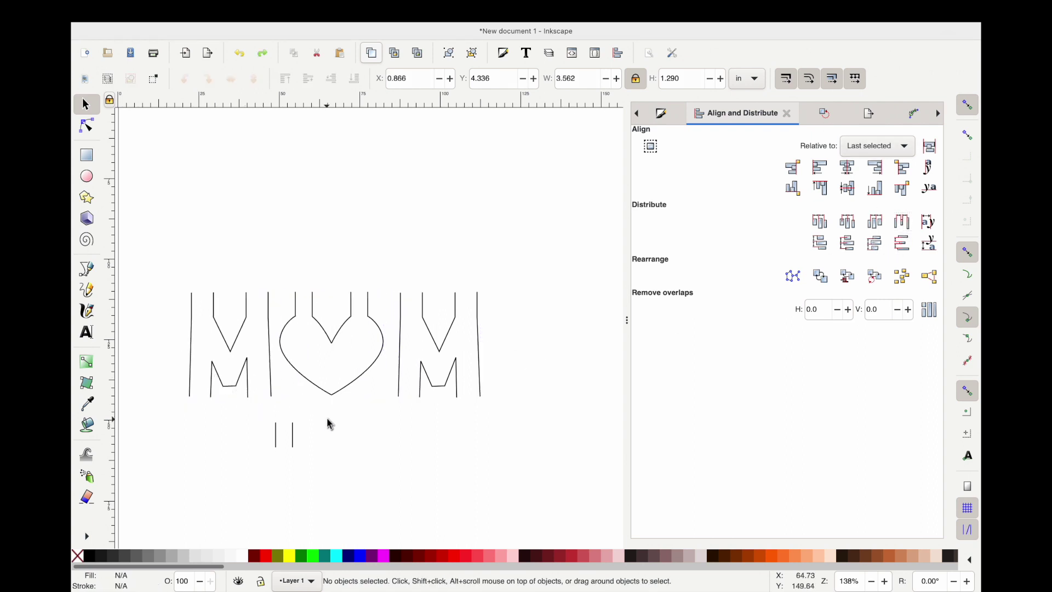
Step: Distribute the three paths of the two Ms and the heart with equal horizontal gaps
{"action": "left_click", "coordinate": [275, 357]}
{"action": "left_click_drag", "start_coordinate": [156, 238], "coordinate": [343, 447]}
{"action": "left_click_drag", "start_coordinate": [153, 239], "coordinate": [589, 437]}
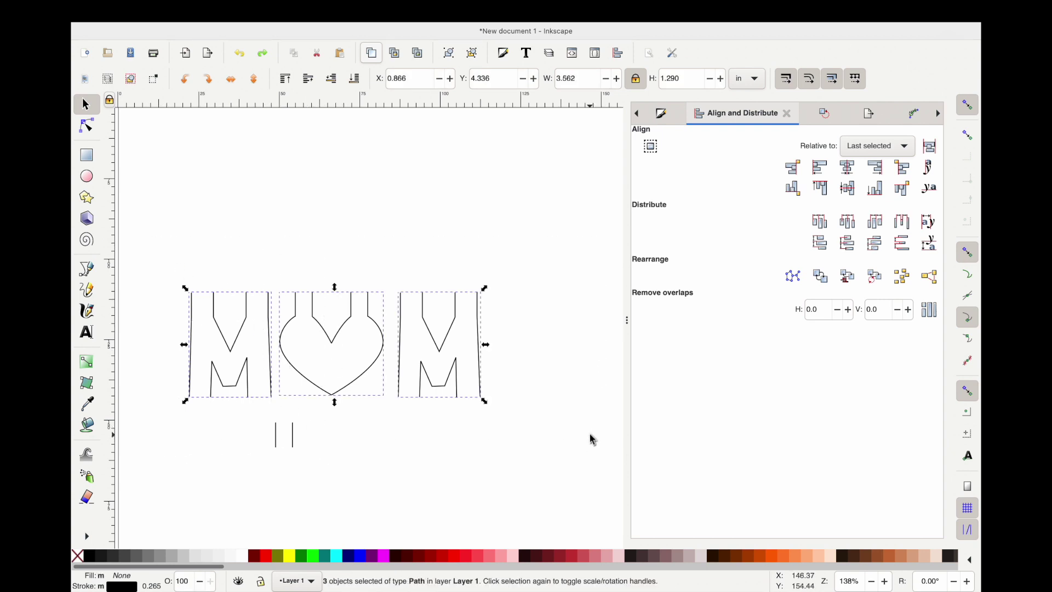
{"action": "left_click", "coordinate": [910, 227]}
{"action": "left_click", "coordinate": [188, 282]}
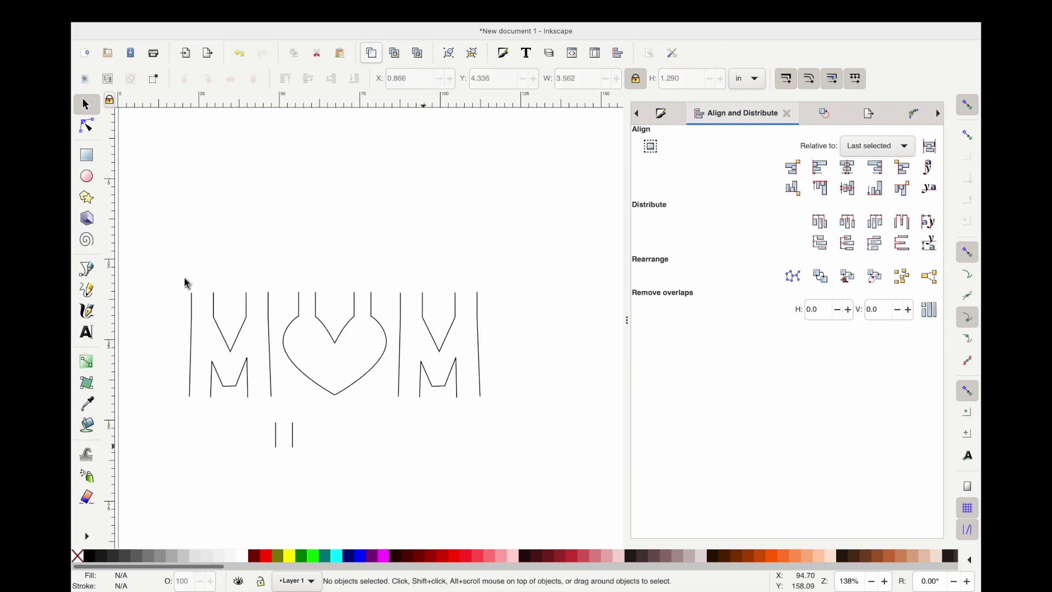
Step: Combine both Ms and the heart into one path
{"action": "left_click_drag", "start_coordinate": [145, 253], "coordinate": [531, 420]}
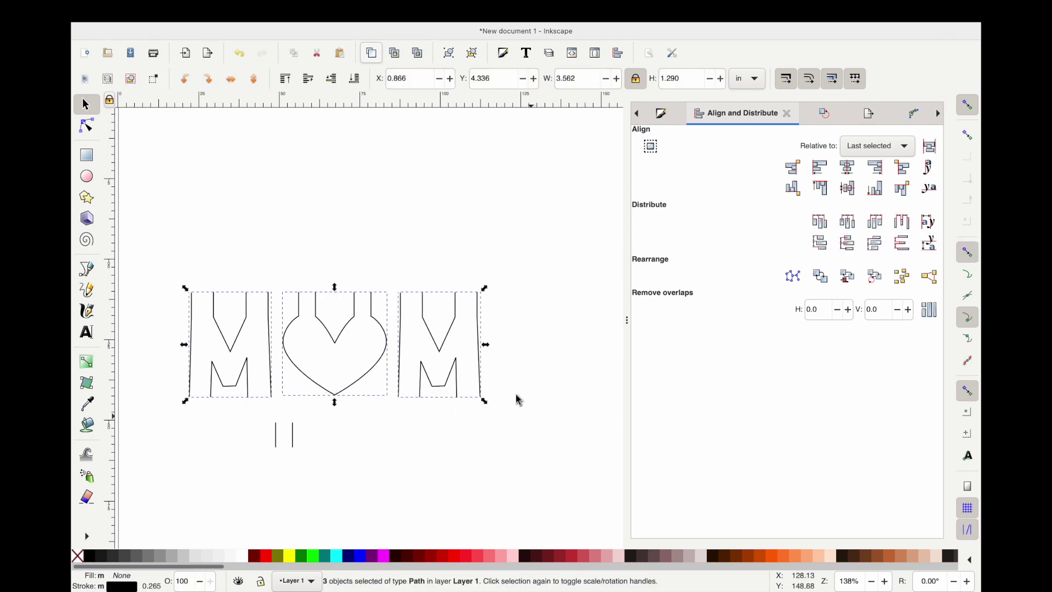
{"action": "left_click", "coordinate": [329, 11]}
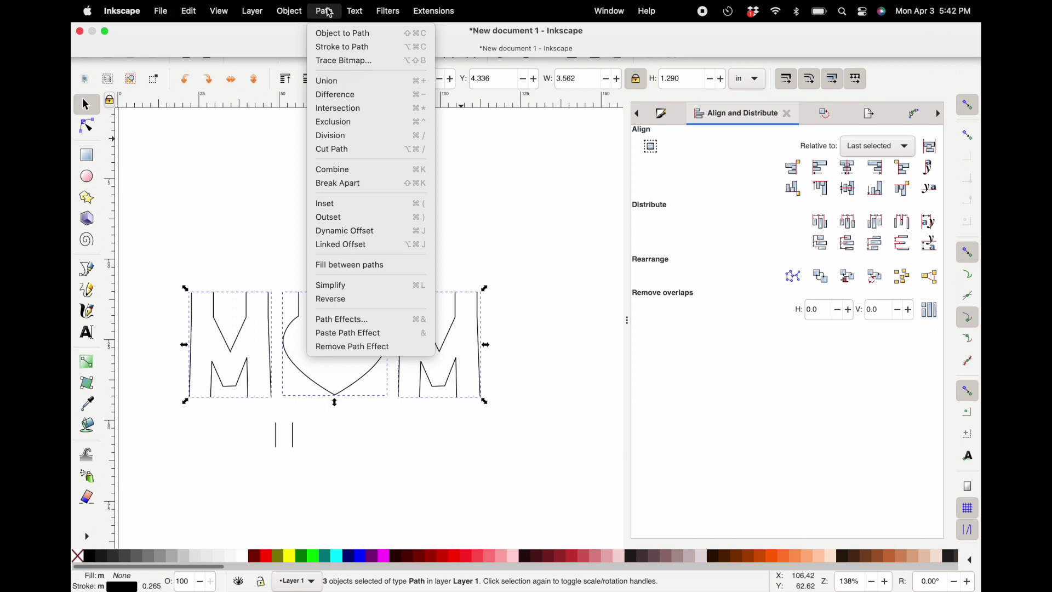
{"action": "left_click", "coordinate": [354, 175]}
{"action": "left_click", "coordinate": [332, 418]}
{"action": "left_click", "coordinate": [293, 439]}
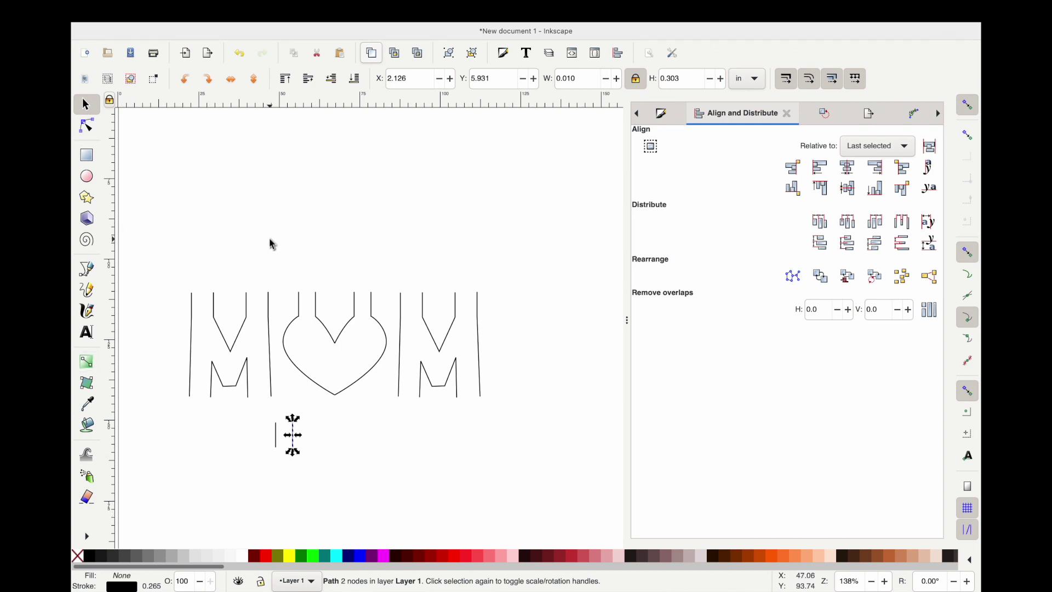
Step: Draw a rectangle about 67 mm wide and 76 mm high to the right of the combined lettering
{"action": "scroll", "coordinate": [270, 239], "scroll_direction": "down", "scroll_amount": 2}
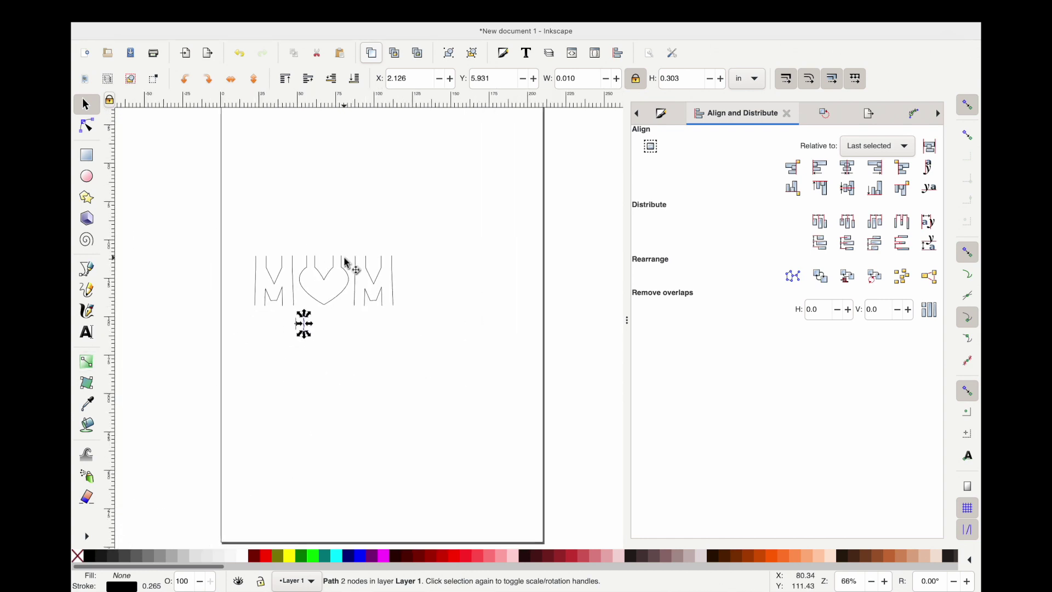
{"action": "scroll", "coordinate": [347, 263], "scroll_direction": "up", "scroll_amount": 1}
{"action": "left_click", "coordinate": [86, 156]}
{"action": "left_click_drag", "start_coordinate": [423, 185], "coordinate": [565, 346]}
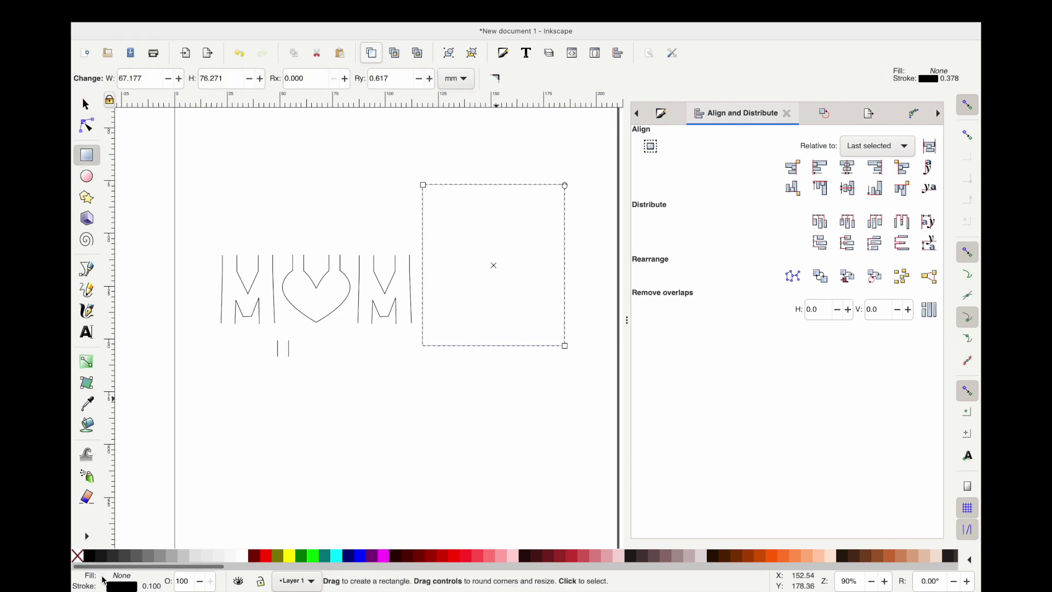
Step: Give the rectangle a light gray fill and remove its stroke
{"action": "left_click", "coordinate": [221, 558]}
{"action": "right_click", "coordinate": [134, 586]}
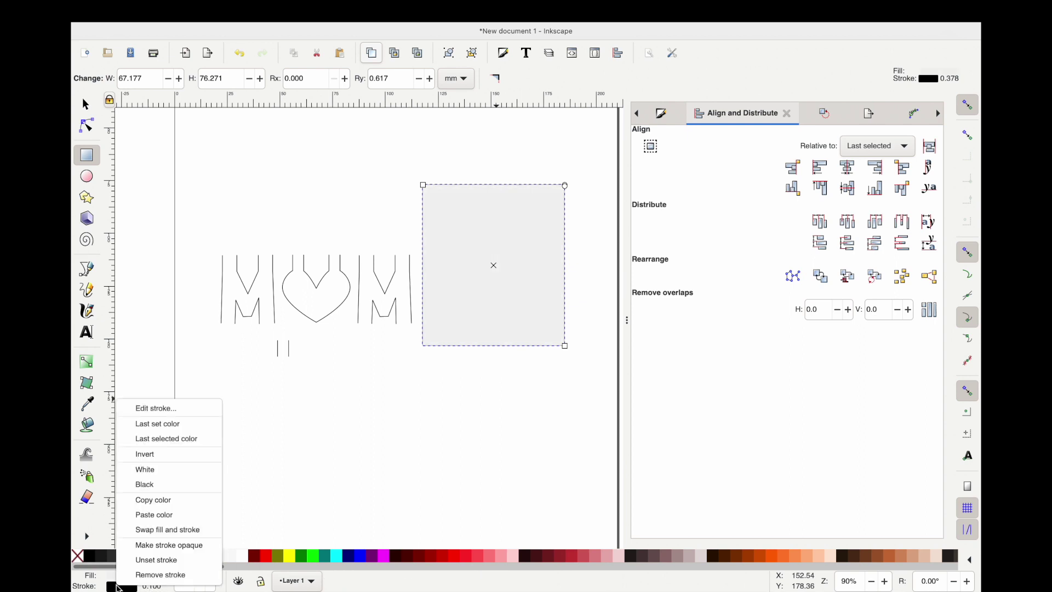
{"action": "left_click", "coordinate": [136, 581]}
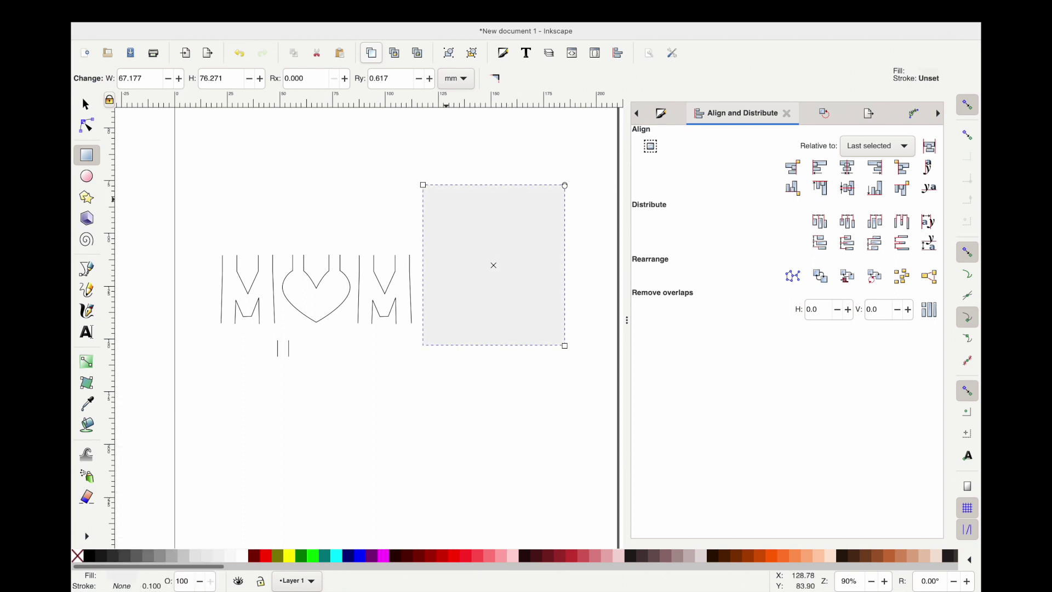
Step: Set the gray rectangle's width to 4.5 in and its height to 8.5 in with proportions locked, and shift it up and left
{"action": "left_click", "coordinate": [87, 107]}
{"action": "left_click", "coordinate": [587, 75]}
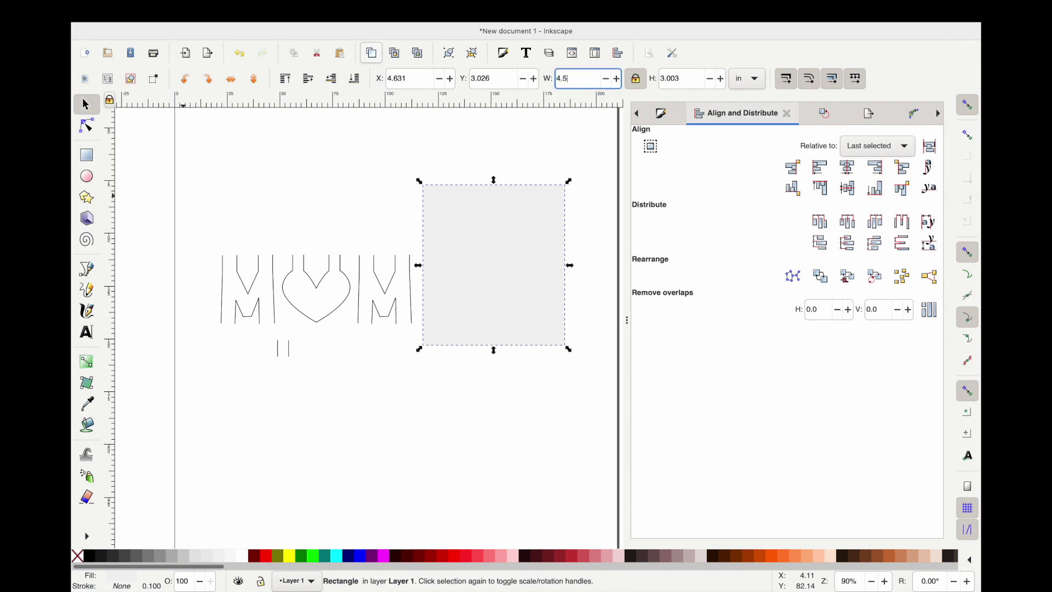
{"action": "key", "text": "Tab"}
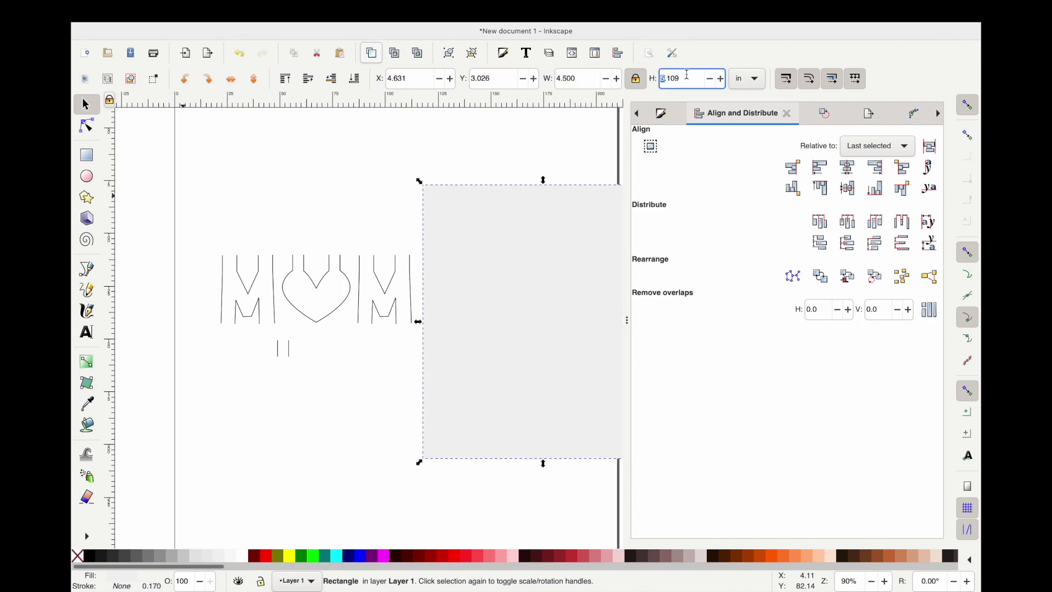
{"action": "type", "text": "8.5"}
{"action": "key", "text": "Return"}
{"action": "left_click_drag", "start_coordinate": [531, 279], "coordinate": [494, 198]}
{"action": "scroll", "coordinate": [495, 202], "scroll_direction": "down", "scroll_amount": 3}
{"action": "scroll", "coordinate": [495, 207], "scroll_direction": "right", "scroll_amount": 3}
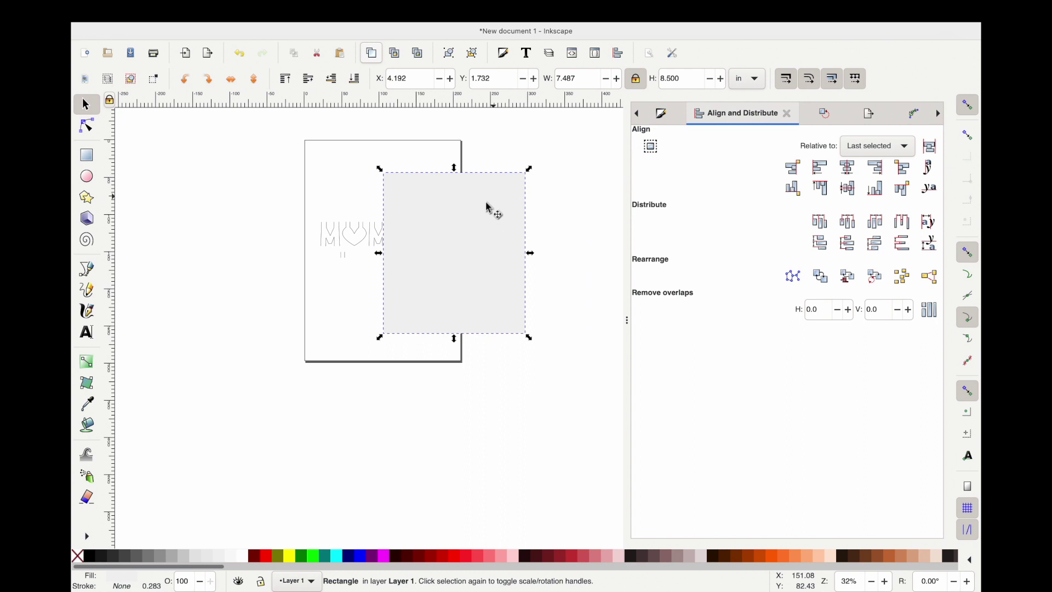
Step: Set the gray rectangle's width to 4.5 in with proportions unlocked, and move it clear of the lettering to the right
{"action": "scroll", "coordinate": [484, 212], "scroll_direction": "up", "scroll_amount": 1}
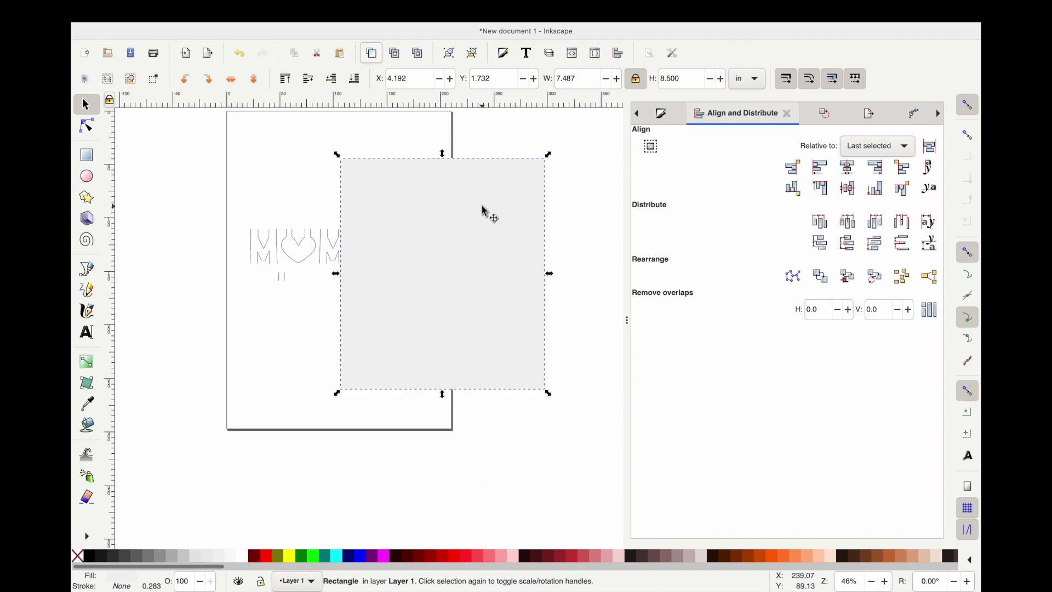
{"action": "double_click", "coordinate": [578, 81]}
{"action": "key", "text": "Return"}
{"action": "left_click_drag", "start_coordinate": [369, 322], "coordinate": [469, 301]}
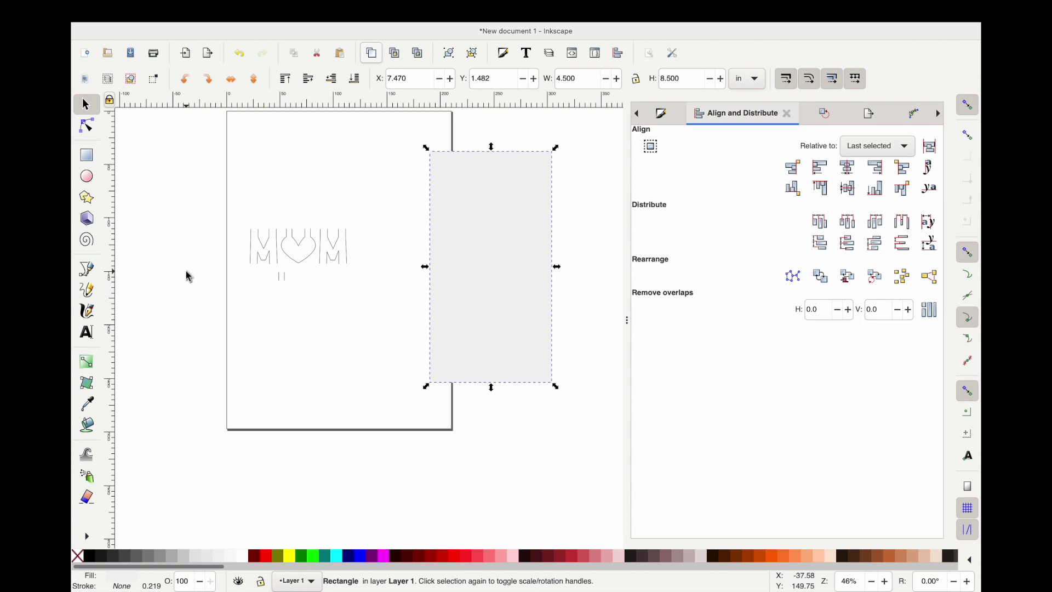
Step: Draw a straight horizontal line below the lettering and set its width to 4.3 in
{"action": "left_click", "coordinate": [86, 269]}
{"action": "left_click", "coordinate": [251, 339]}
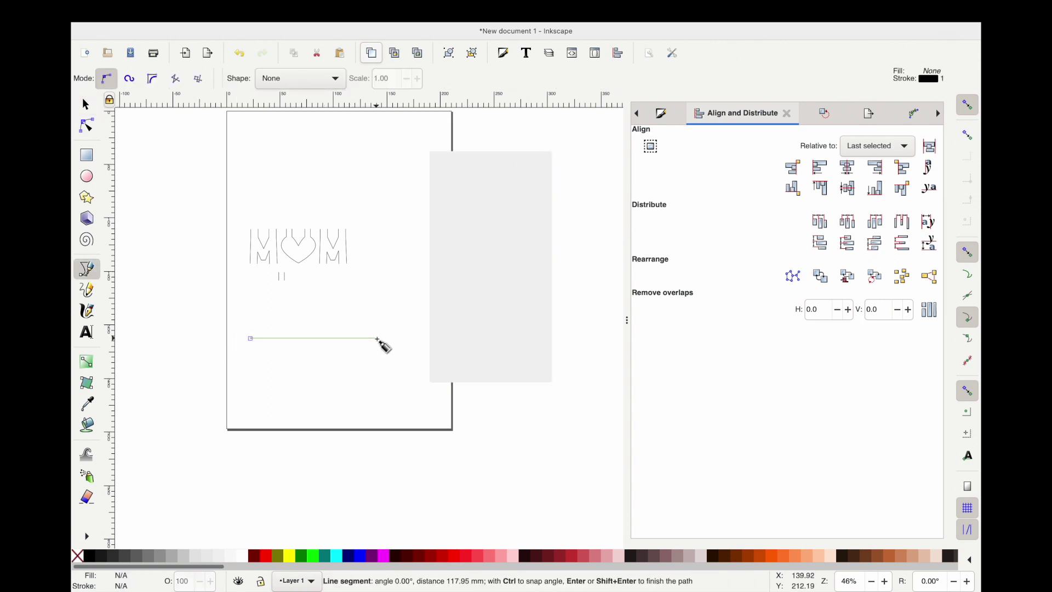
{"action": "double_click", "coordinate": [377, 339]}
{"action": "key", "text": "s"}
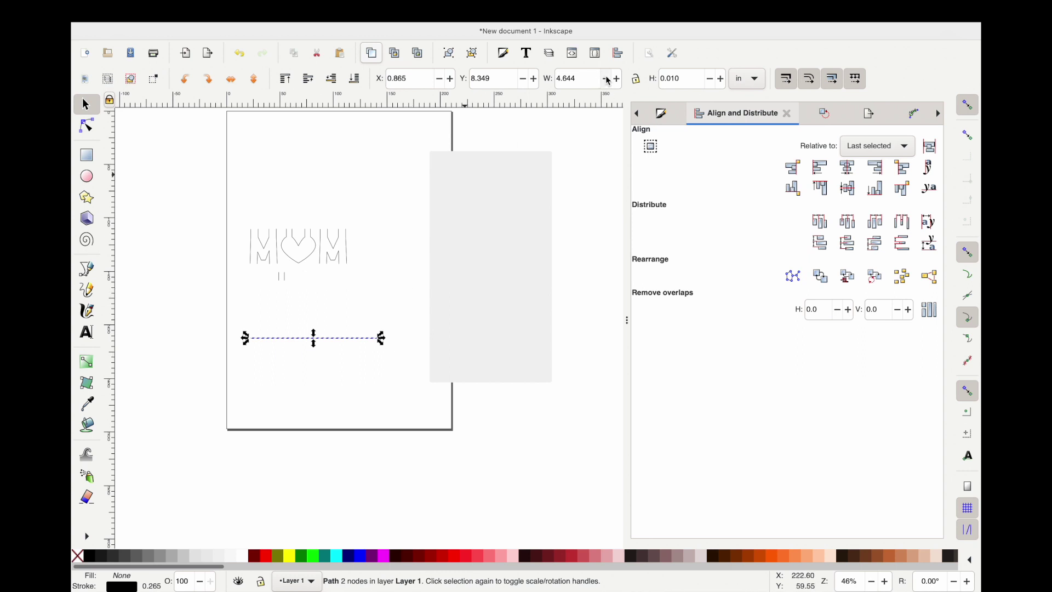
{"action": "double_click", "coordinate": [577, 80]}
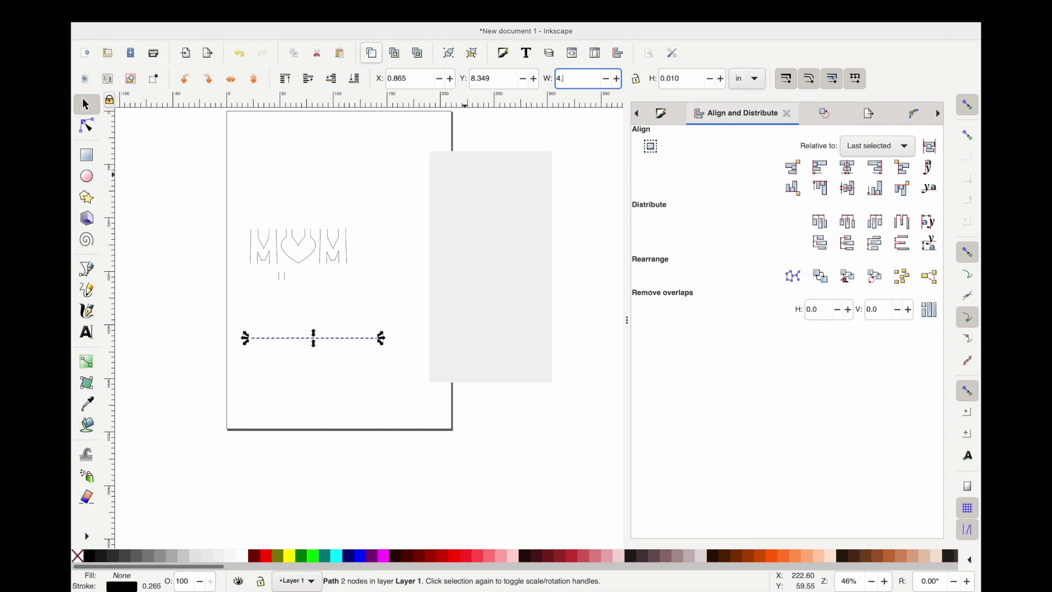
{"action": "key", "text": "Return"}
Step: Center the horizontal line on the gray rectangle along both axes, and move the two together closer to the lettering
{"action": "left_click", "coordinate": [338, 374]}
{"action": "left_click_drag", "start_coordinate": [219, 310], "coordinate": [377, 393]}
{"action": "left_click", "coordinate": [495, 296], "text": "shift"}
{"action": "left_click", "coordinate": [848, 188]}
{"action": "left_click_drag", "start_coordinate": [477, 327], "coordinate": [439, 324]}
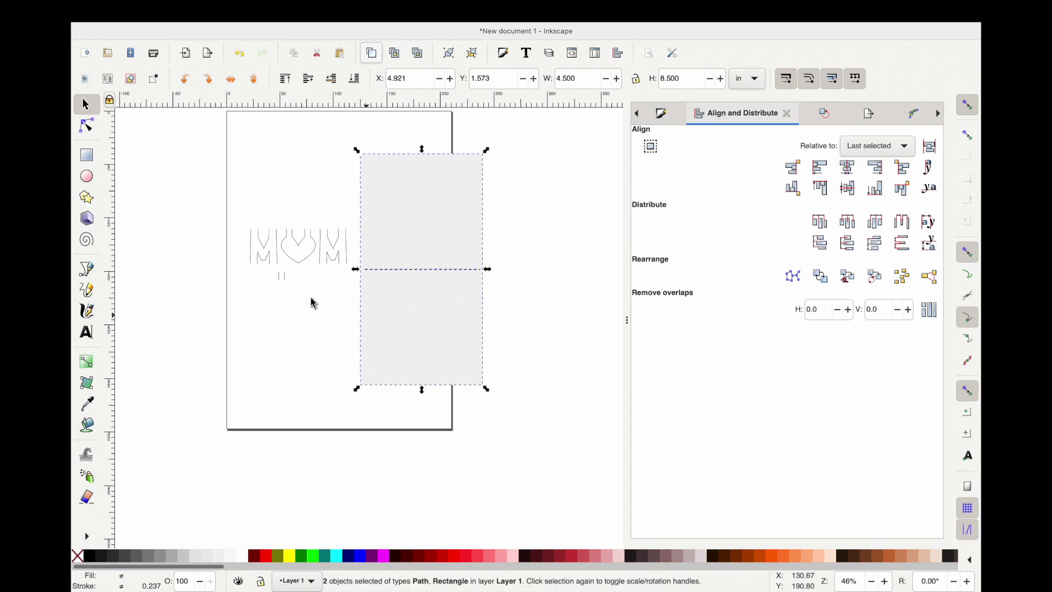
{"action": "key", "text": "Escape"}
Step: Combine the two short vertical lines below the lettering into one path
{"action": "scroll", "coordinate": [296, 242], "scroll_direction": "up", "scroll_amount": 2}
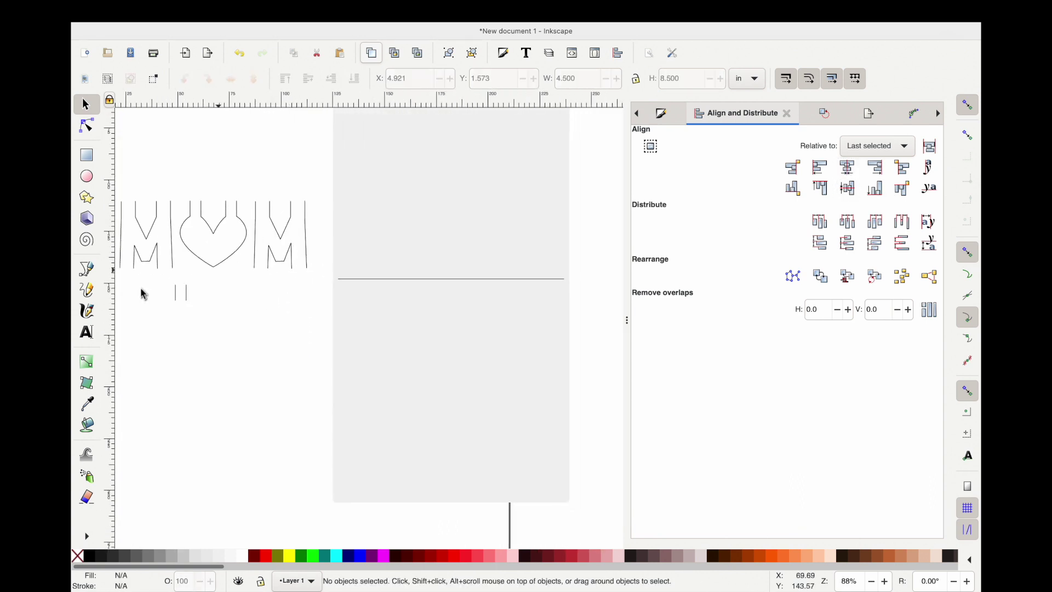
{"action": "left_click", "coordinate": [179, 296]}
{"action": "left_click", "coordinate": [186, 300]}
{"action": "mouse_move", "coordinate": [154, 275]}
{"action": "left_mouse_down"}
{"action": "mouse_move", "coordinate": [196, 305]}
{"action": "mouse_move", "coordinate": [154, 282]}
{"action": "left_mouse_up"}
{"action": "left_click", "coordinate": [188, 301]}
{"action": "left_click", "coordinate": [203, 310]}
{"action": "key", "text": "ctrl+k"}
Step: Center the combined short lines on the vertical axis of the long horizontal line
{"action": "left_click", "coordinate": [443, 283], "text": "shift"}
{"action": "left_click", "coordinate": [849, 168]}
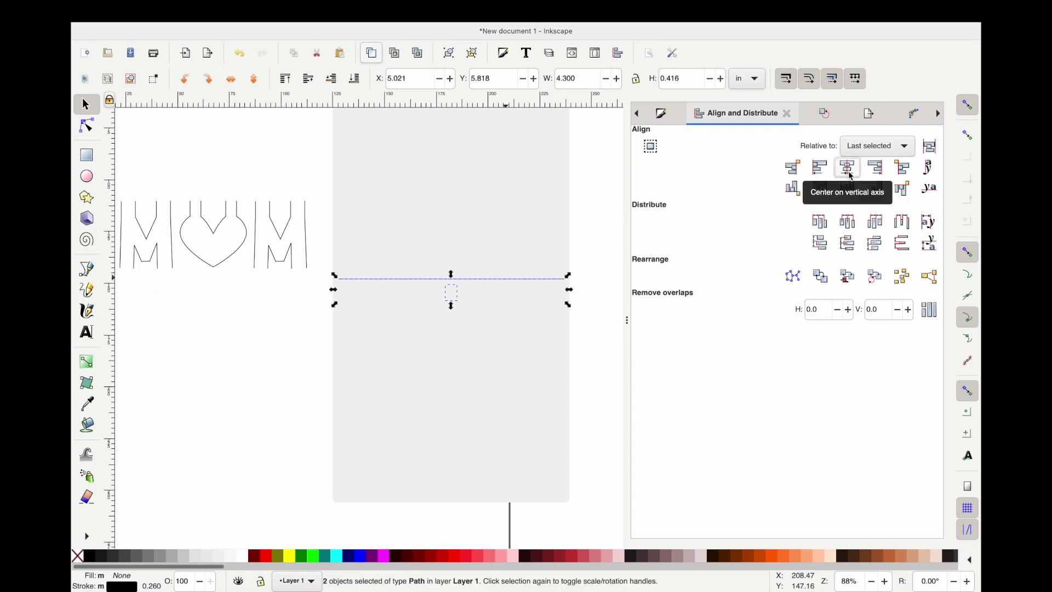
{"action": "left_click", "coordinate": [455, 379]}
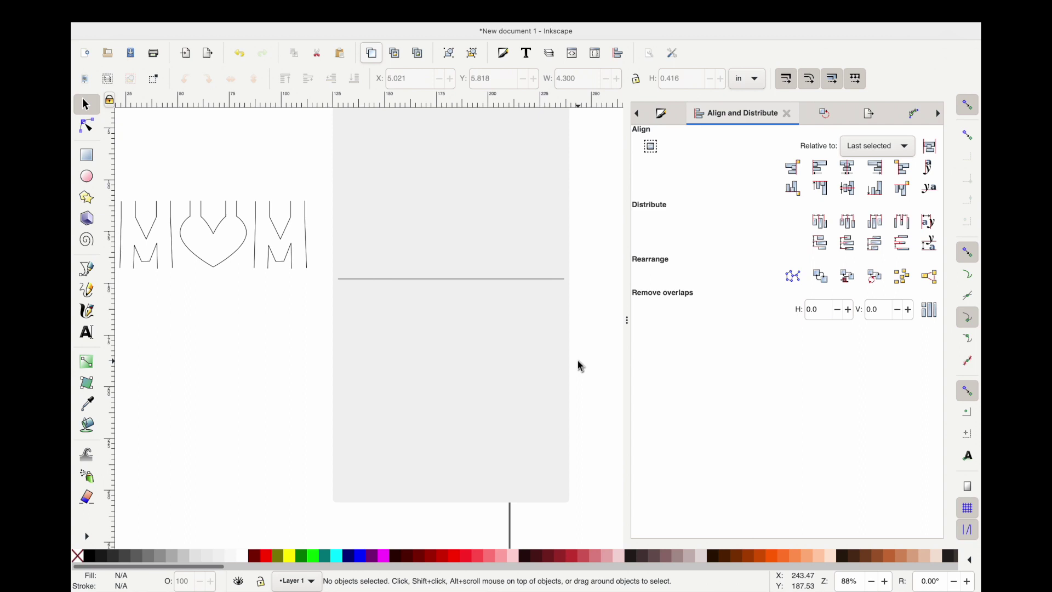
Step: Select the combined short vertical lines together with the long horizontal line on the gray rectangle
{"action": "left_click_drag", "start_coordinate": [574, 379], "coordinate": [326, 251]}
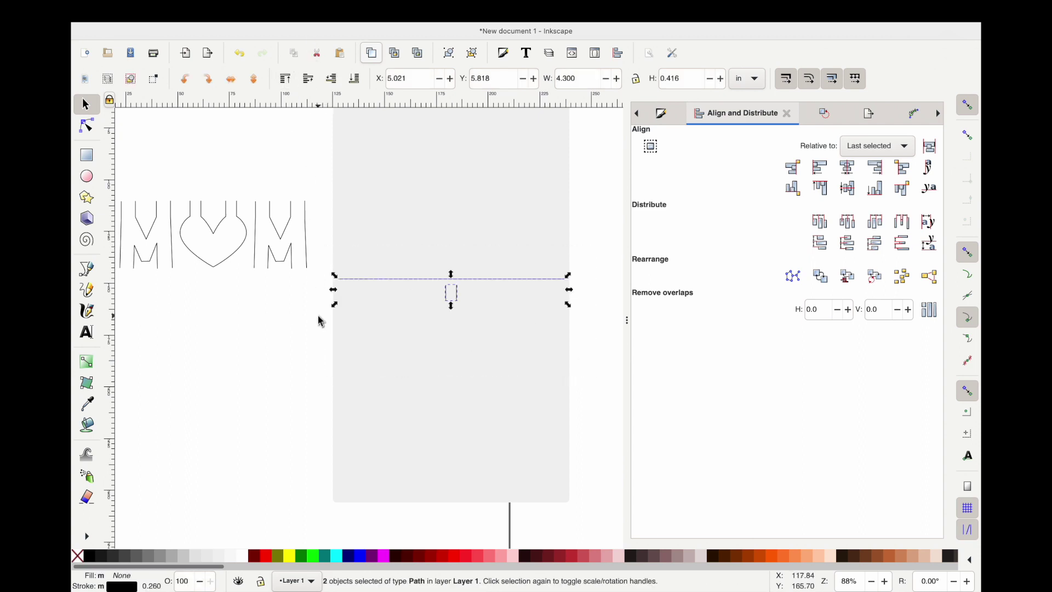
{"action": "left_click", "coordinate": [619, 376]}
{"action": "left_click", "coordinate": [458, 296]}
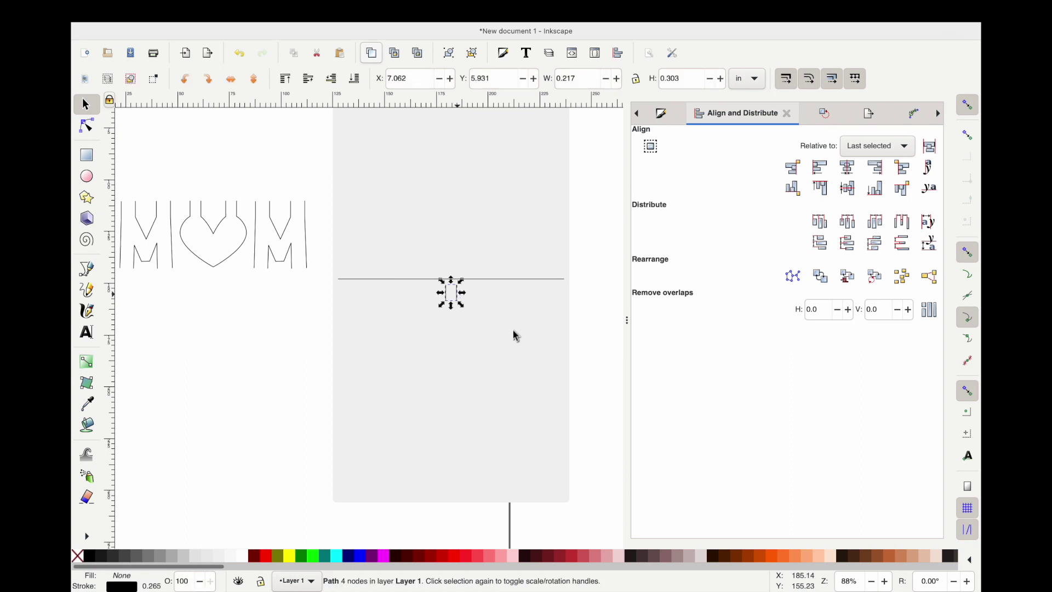
{"action": "left_click", "coordinate": [538, 284], "text": "shift"}
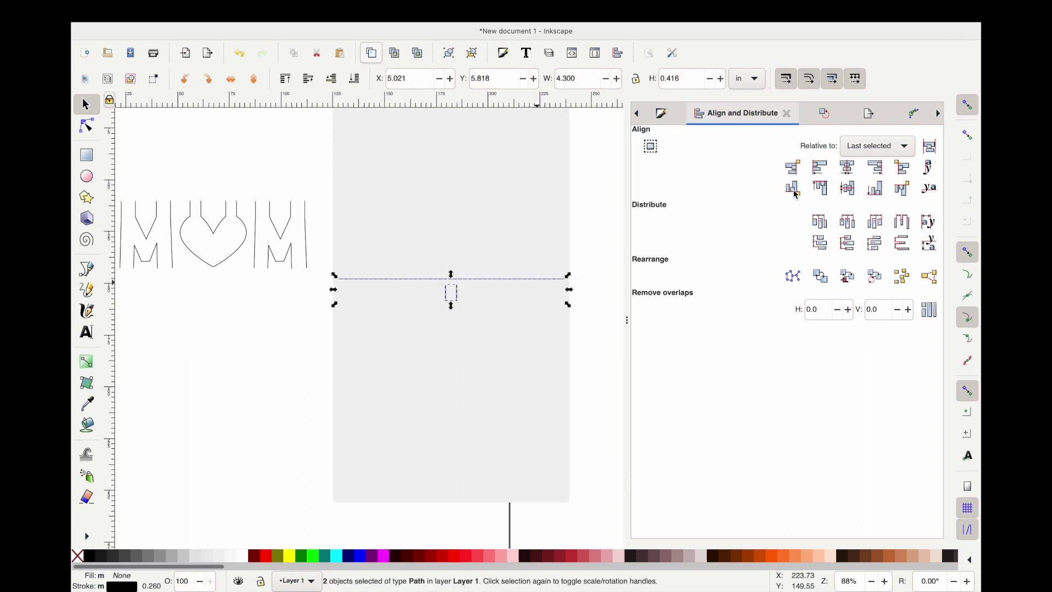
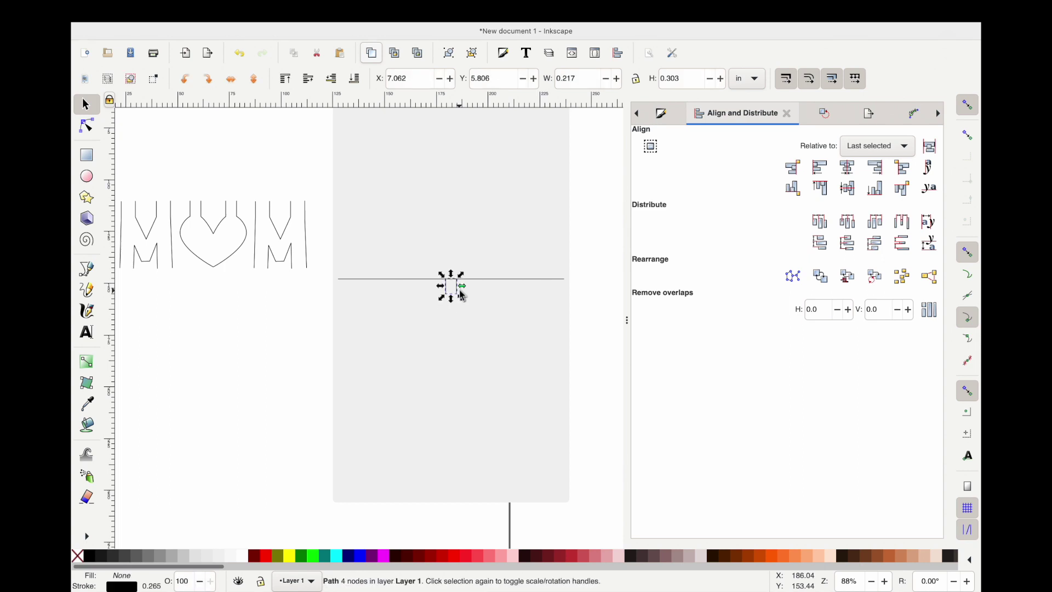
Step: Nudge the combined short vertical lines slightly down so their upper ends meet the underside of the long horizontal line
{"action": "scroll", "coordinate": [462, 296], "scroll_direction": "up", "scroll_amount": 3}
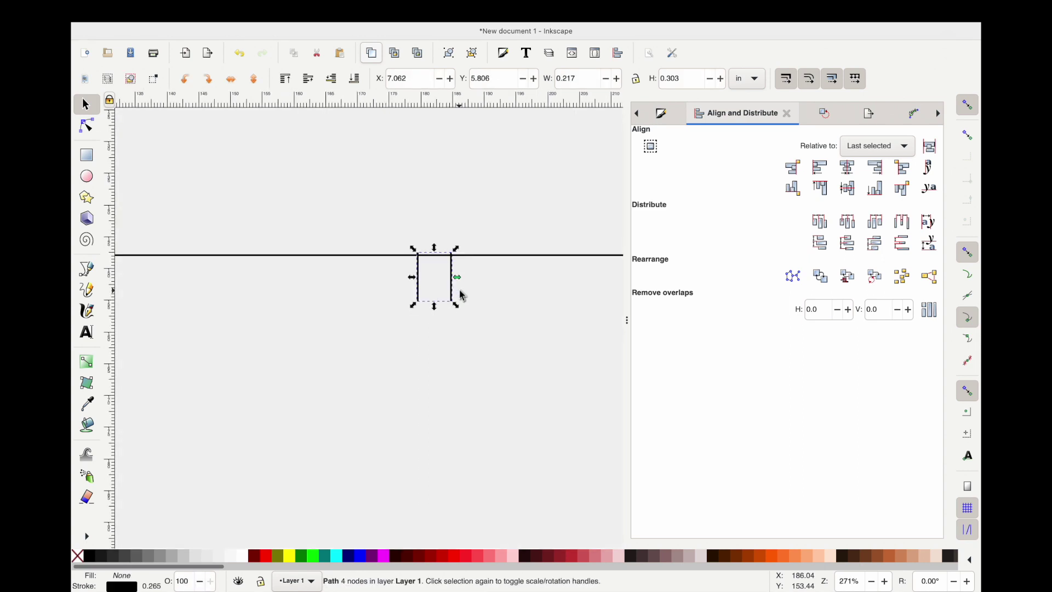
{"action": "key", "text": "Down"}
{"action": "scroll", "coordinate": [433, 277], "scroll_direction": "up", "scroll_amount": 1}
{"action": "scroll", "coordinate": [483, 242], "scroll_direction": "up", "scroll_amount": 3}
{"action": "scroll", "coordinate": [483, 241], "scroll_direction": "up", "scroll_amount": 1}
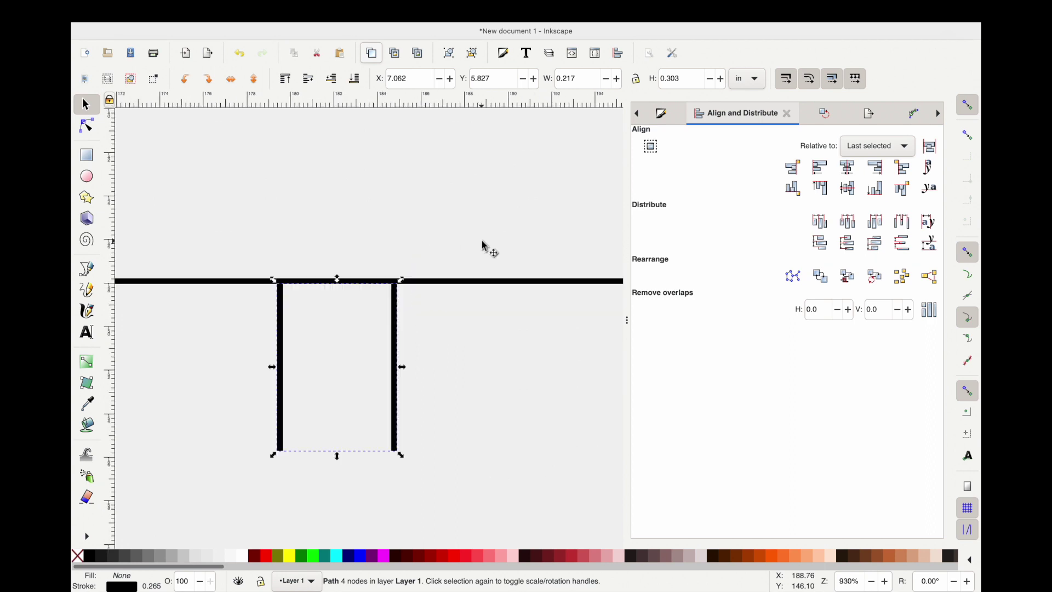
Step: Move the MOM lettering onto the gray rectangle so the heart's point sits on the horizontal line
{"action": "left_click", "coordinate": [349, 225]}
{"action": "scroll", "coordinate": [346, 308], "scroll_direction": "down", "scroll_amount": 6}
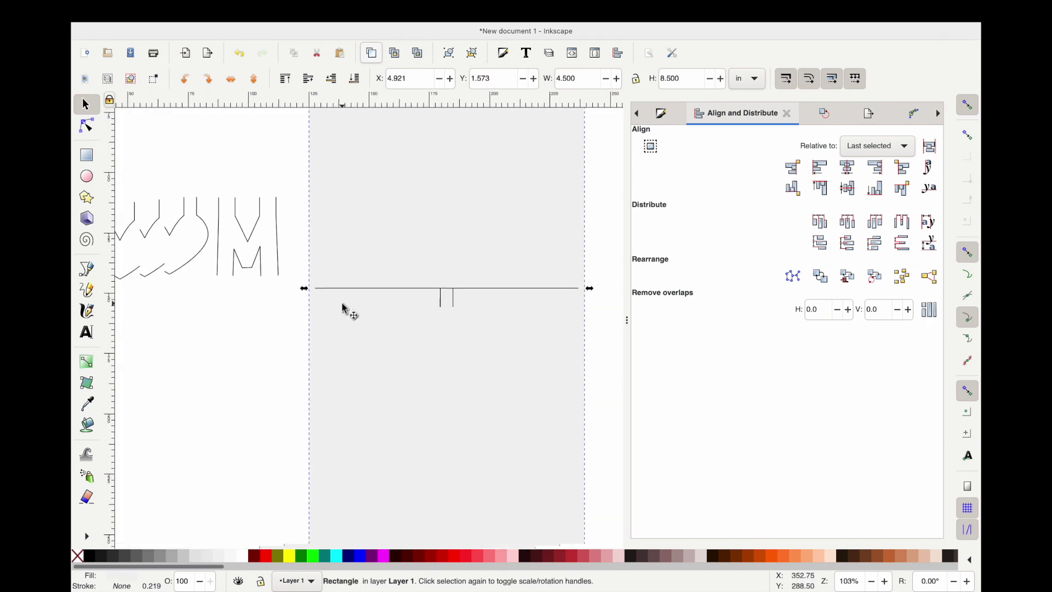
{"action": "scroll", "coordinate": [346, 308], "scroll_direction": "down", "scroll_amount": 2}
{"action": "left_click_drag", "start_coordinate": [290, 321], "coordinate": [327, 338]}
{"action": "left_click_drag", "start_coordinate": [275, 290], "coordinate": [433, 296]}
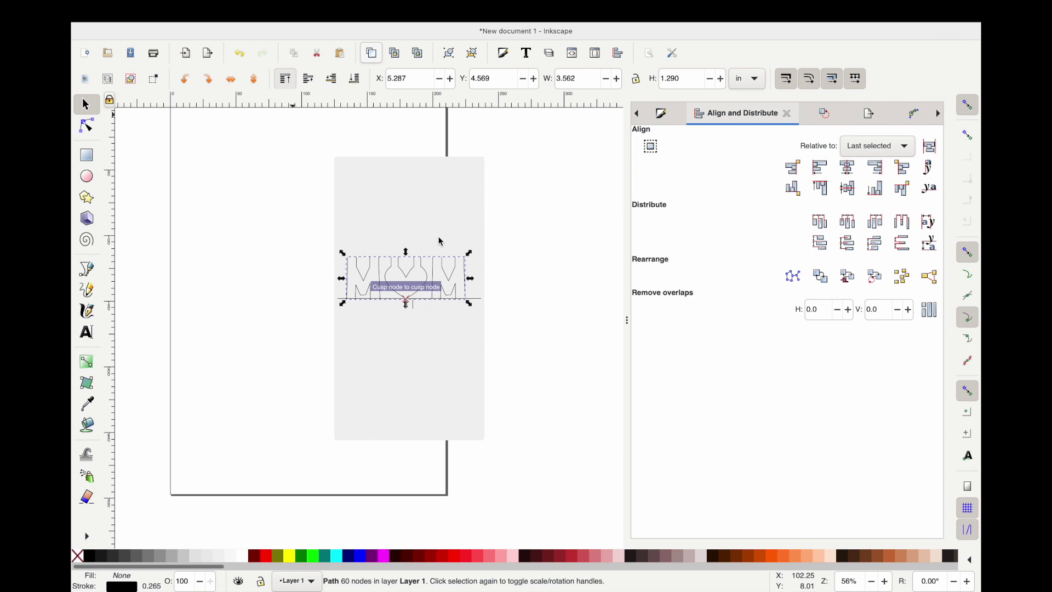
Step: Nudge the lettering right until the heart's point is centered between the two short vertical lines
{"action": "scroll", "coordinate": [442, 279], "scroll_direction": "up", "scroll_amount": 3}
{"action": "left_click_drag", "start_coordinate": [396, 305], "coordinate": [415, 294]}
{"action": "key", "text": "Right"}
{"action": "key", "text": "Right"}
{"action": "key", "text": "Right"}
{"action": "key", "text": "Right"}
{"action": "key", "text": "Right"}
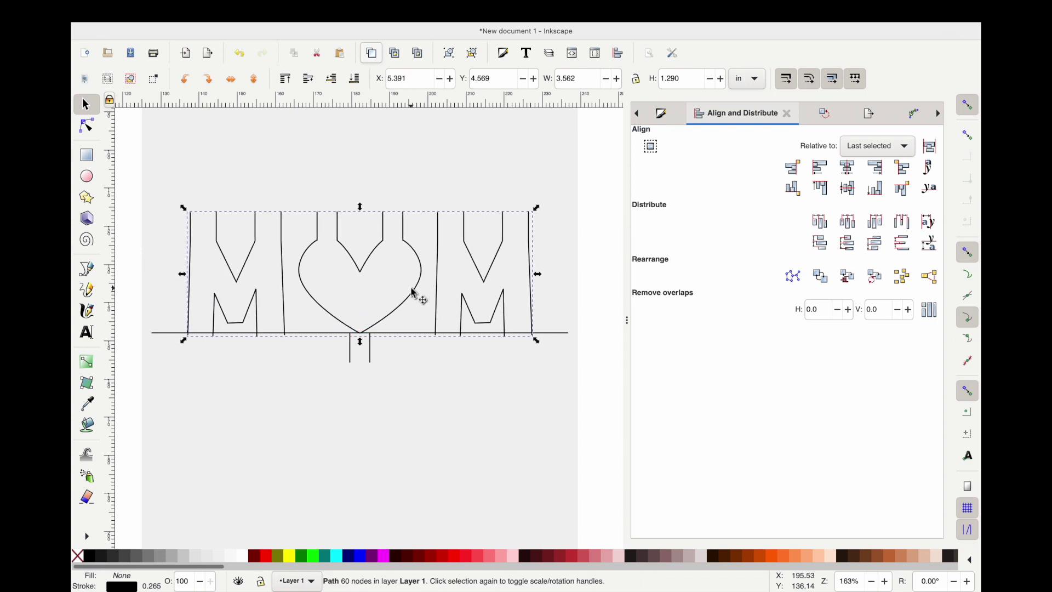
Step: Nudge the lettering down across the fold line until the letters' bottoms are level with the short lines' lower ends
{"action": "key", "text": "Down"}
{"action": "key", "text": "Down"}
{"action": "key", "text": "Down"}
{"action": "key", "text": "Down"}
{"action": "key", "text": "Down"}
{"action": "key", "text": "Down"}
{"action": "key", "text": "Down"}
{"action": "key", "text": "Down"}
{"action": "key", "text": "Down"}
{"action": "key", "text": "Down"}
{"action": "key", "text": "Down"}
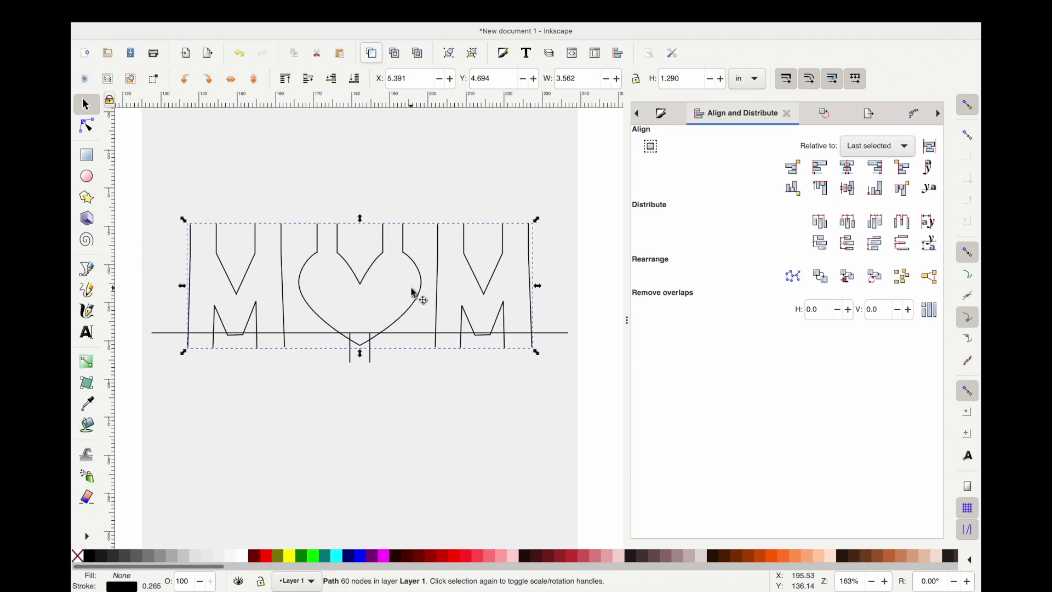
{"action": "key", "text": "Down"}
{"action": "key", "text": "Down"}
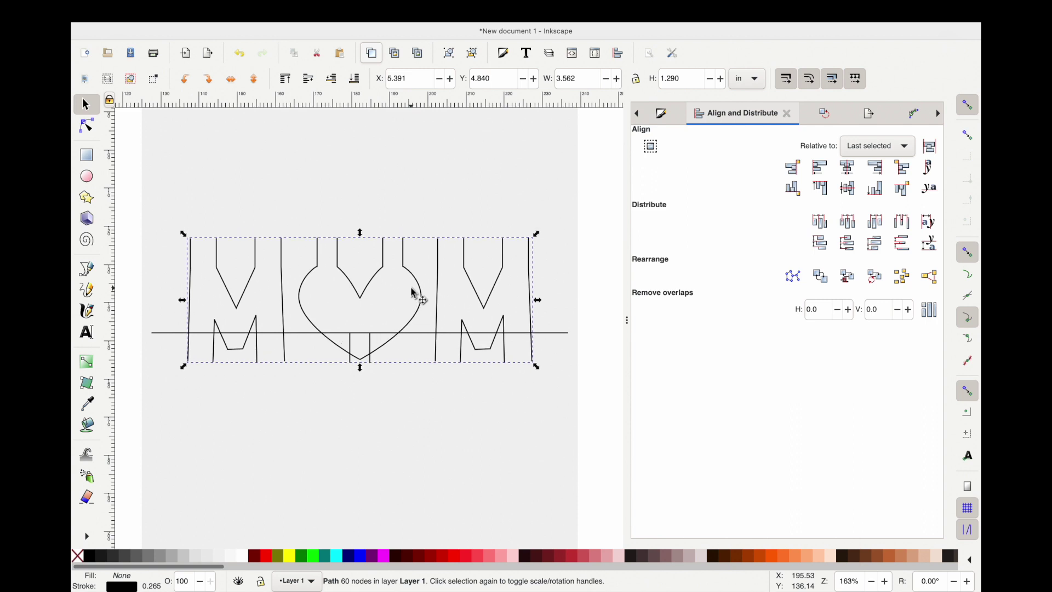
Step: Center the lettering on the vertical axis of the short lines and align the bottom edges of both objects
{"action": "left_click", "coordinate": [373, 364]}
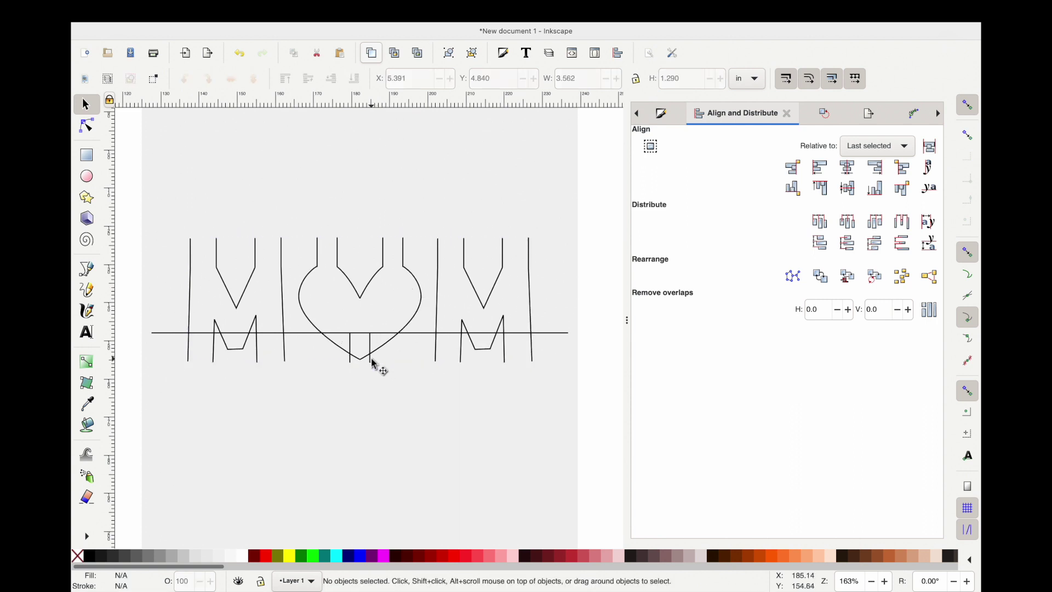
{"action": "left_click", "coordinate": [370, 364]}
{"action": "left_click", "coordinate": [369, 365], "text": "shift"}
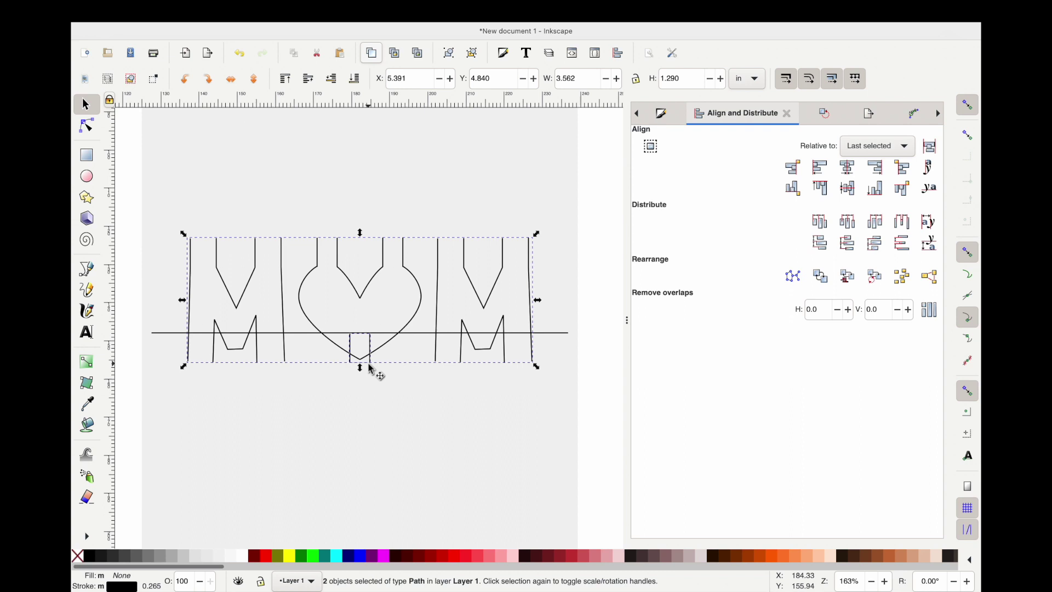
{"action": "left_click", "coordinate": [855, 173]}
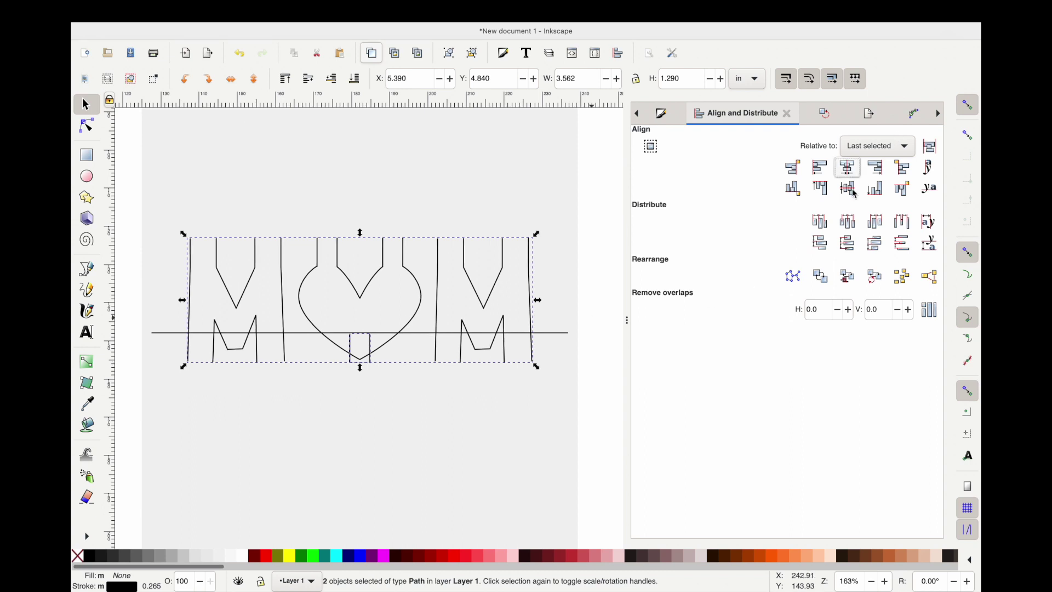
{"action": "left_click", "coordinate": [876, 189]}
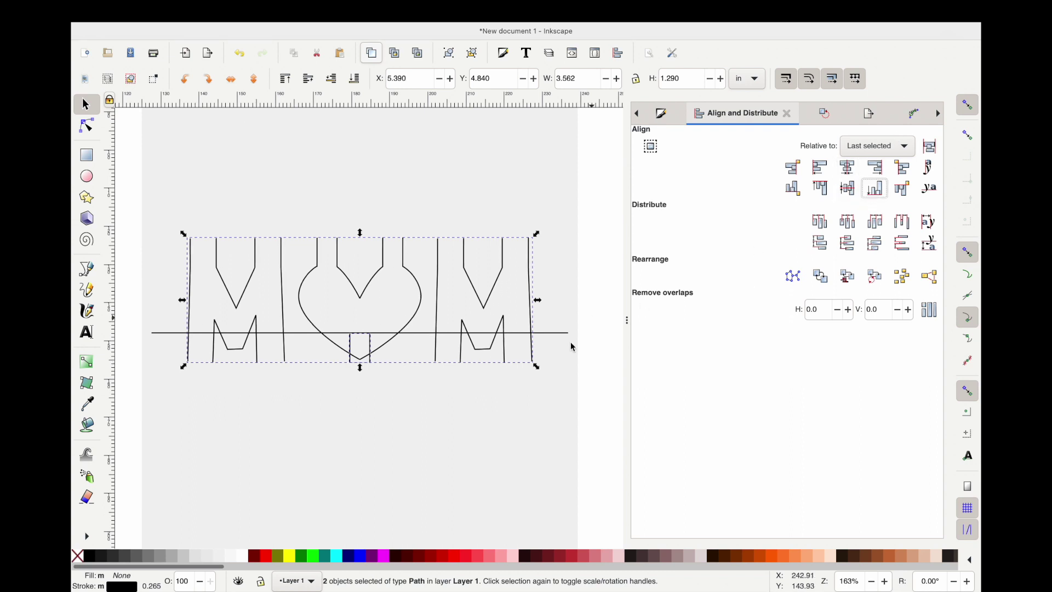
{"action": "left_click", "coordinate": [597, 365]}
Step: Combine the lettering and the short vertical lines into one path and start editing its nodes
{"action": "scroll", "coordinate": [366, 370], "scroll_direction": "up", "scroll_amount": 2}
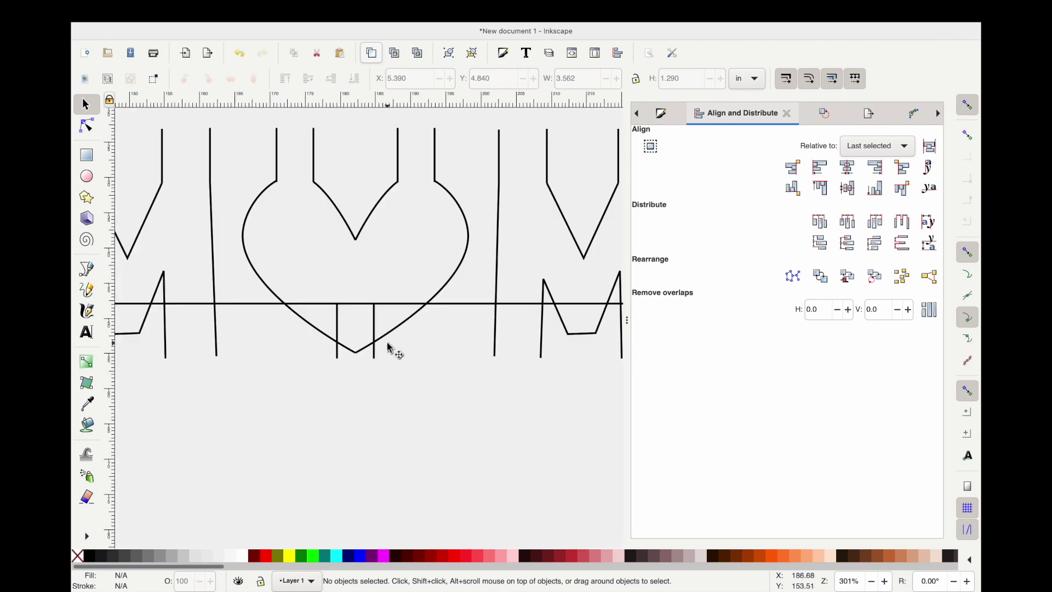
{"action": "scroll", "coordinate": [391, 347], "scroll_direction": "down", "scroll_amount": 4}
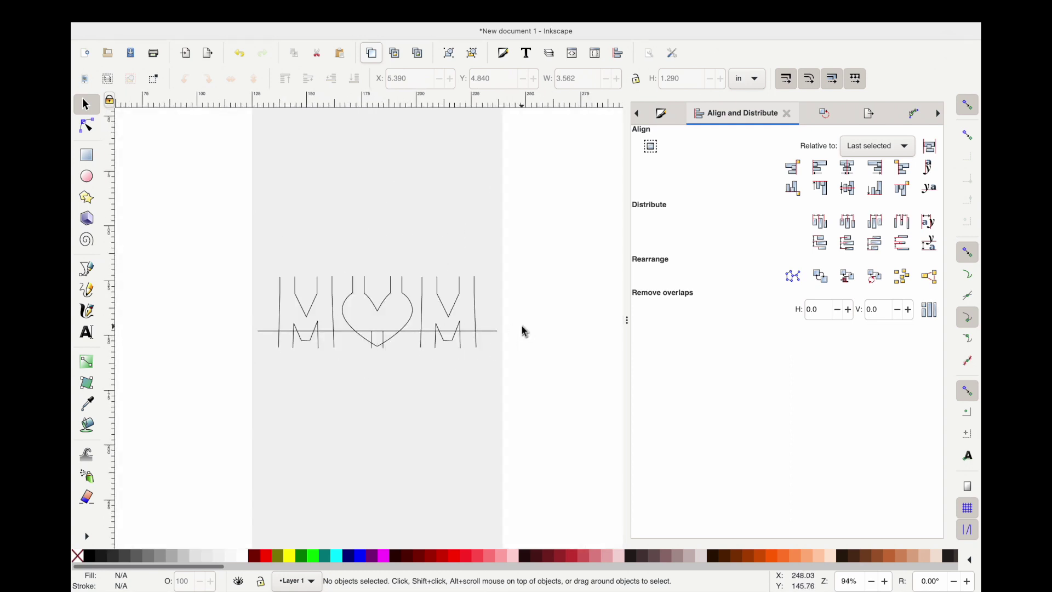
{"action": "scroll", "coordinate": [389, 339], "scroll_direction": "up", "scroll_amount": 2}
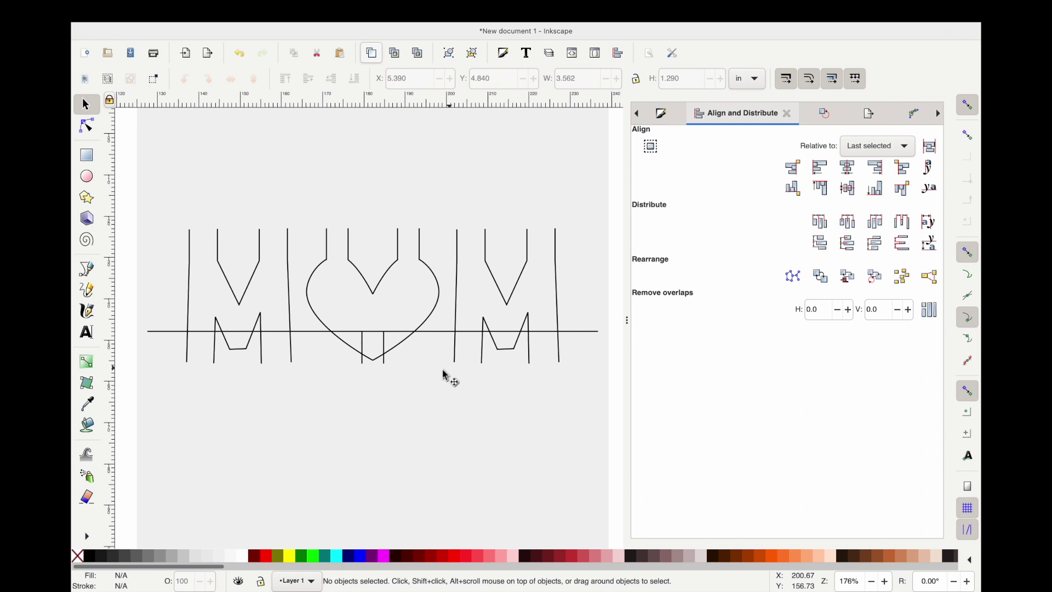
{"action": "scroll", "coordinate": [387, 362], "scroll_direction": "up", "scroll_amount": 2}
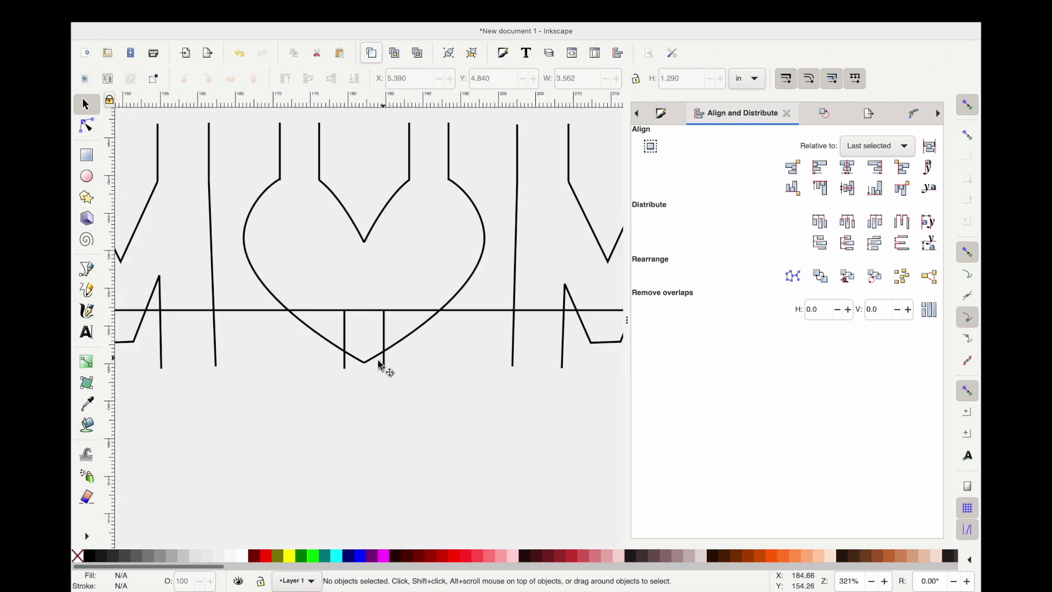
{"action": "scroll", "coordinate": [377, 364], "scroll_direction": "up", "scroll_amount": 3}
{"action": "left_click", "coordinate": [360, 366]}
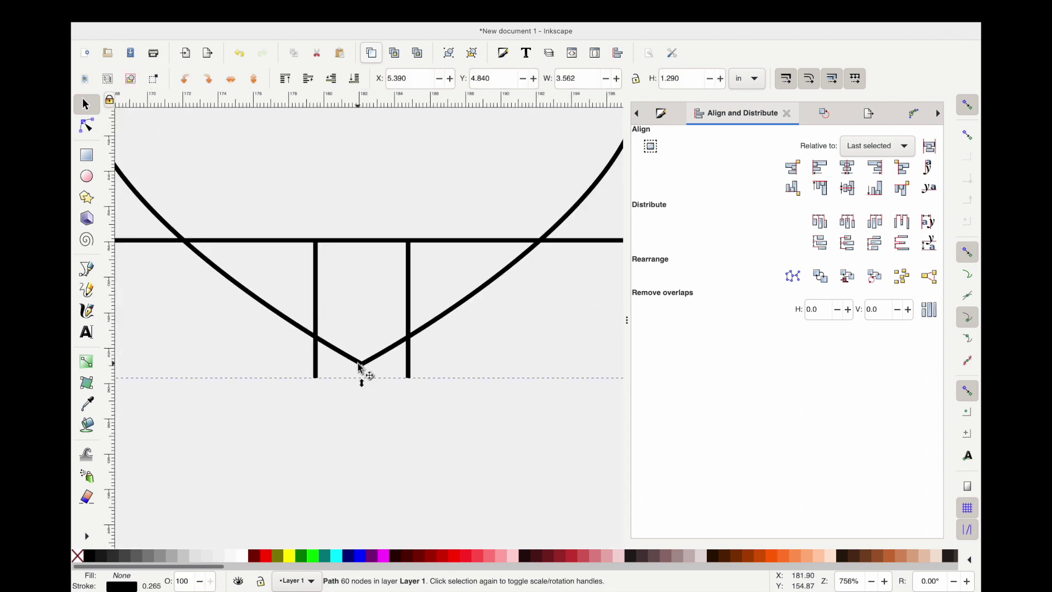
{"action": "left_click", "coordinate": [408, 319]}
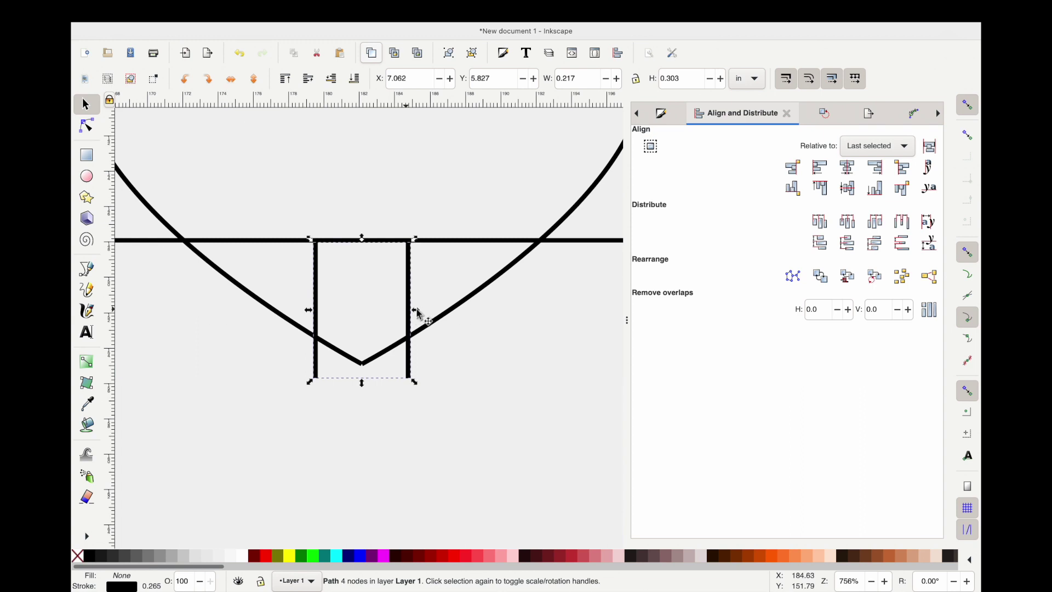
{"action": "left_click", "coordinate": [459, 311], "text": "shift"}
{"action": "left_click", "coordinate": [459, 313], "text": "alt"}
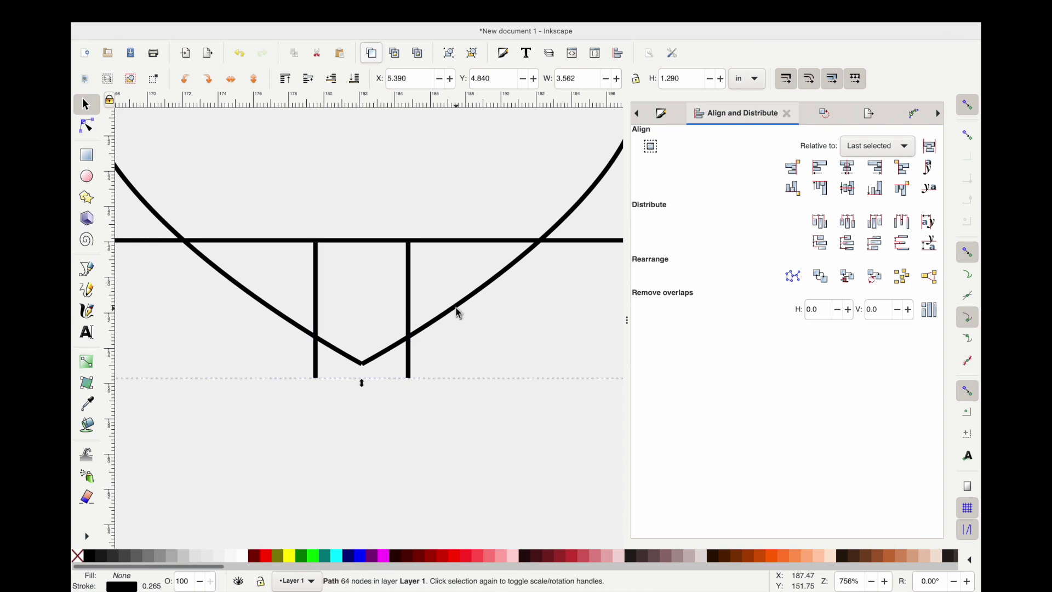
{"action": "key", "text": "n"}
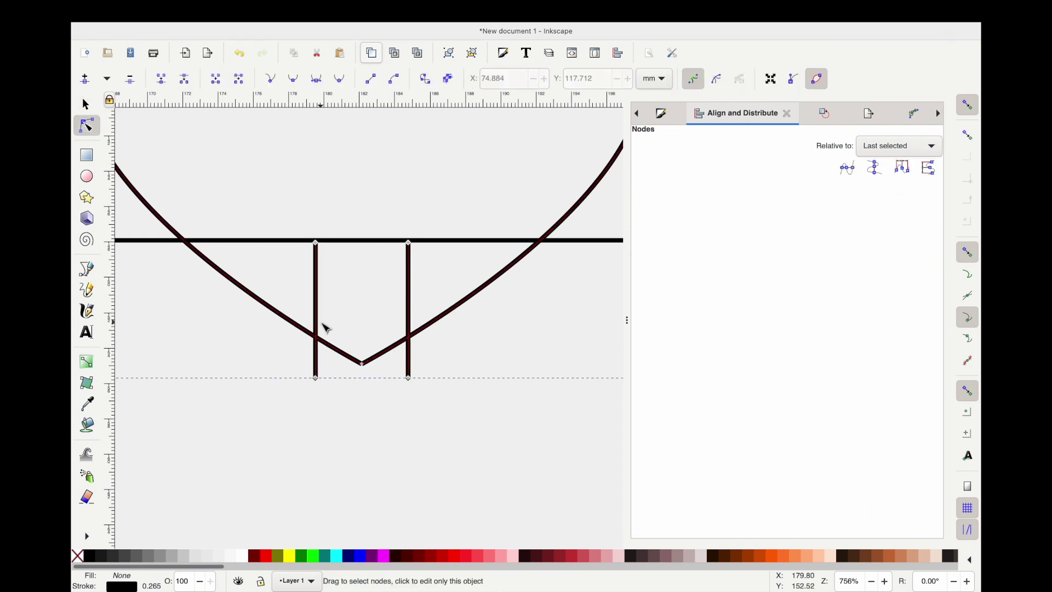
{"action": "scroll", "coordinate": [327, 328], "scroll_direction": "up", "scroll_amount": 2, "text": "ctrl"}
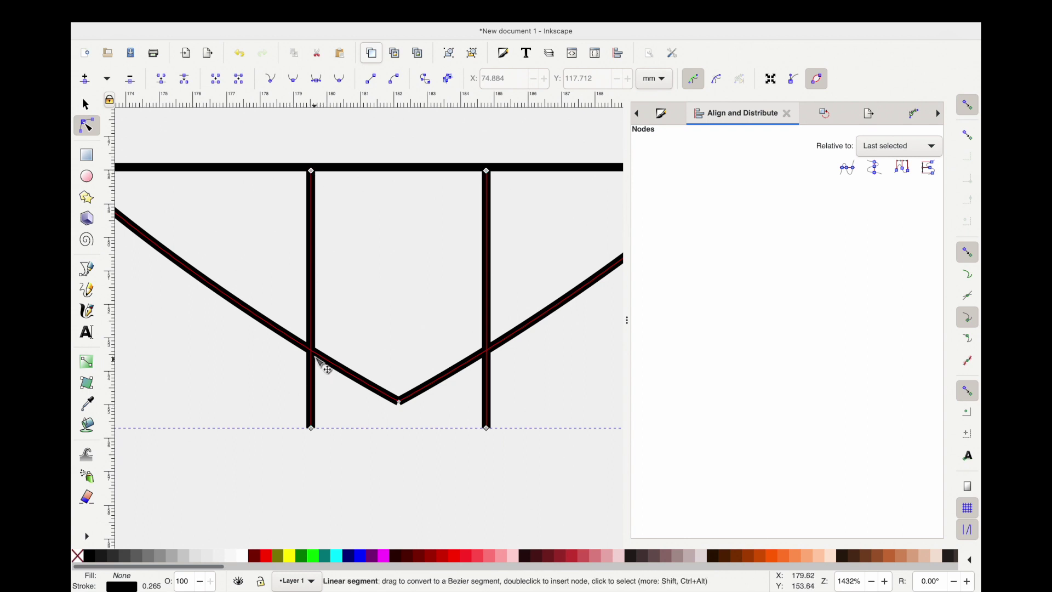
{"action": "double_click", "coordinate": [313, 352]}
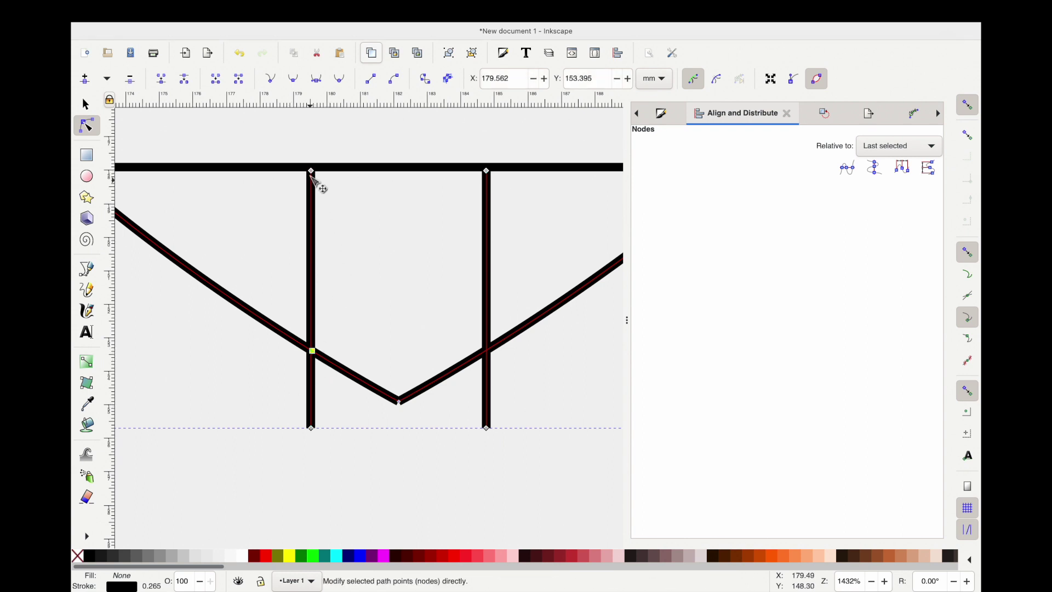
{"action": "left_click_drag", "start_coordinate": [312, 171], "coordinate": [315, 354]}
{"action": "key", "text": "ctrl+z"}
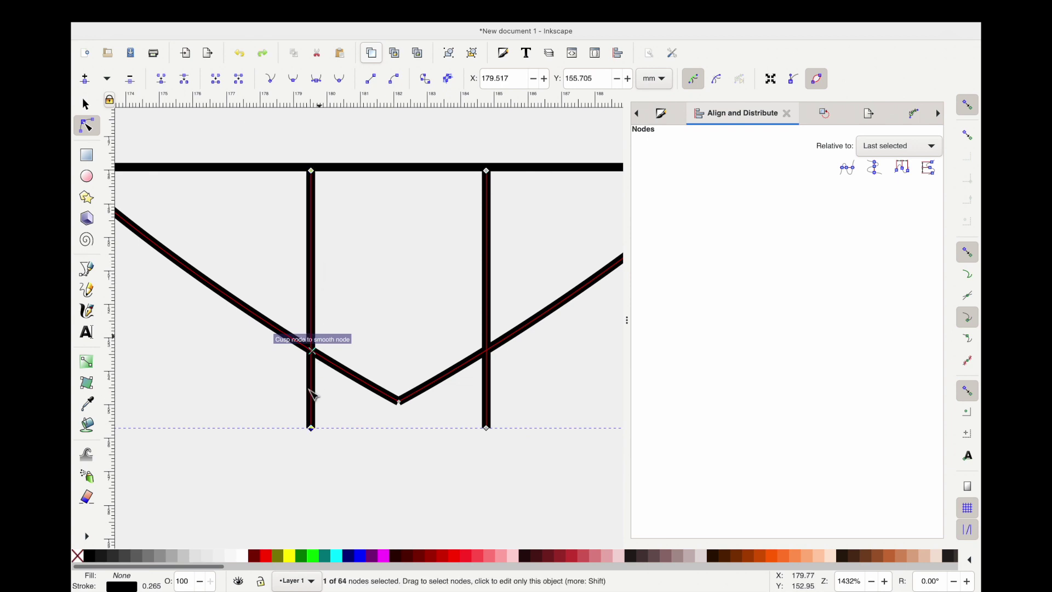
Step: Insert a node where the left short line crosses the heart and snap the line's upper end node onto it
{"action": "scroll", "coordinate": [302, 362], "scroll_direction": "up", "scroll_amount": 4}
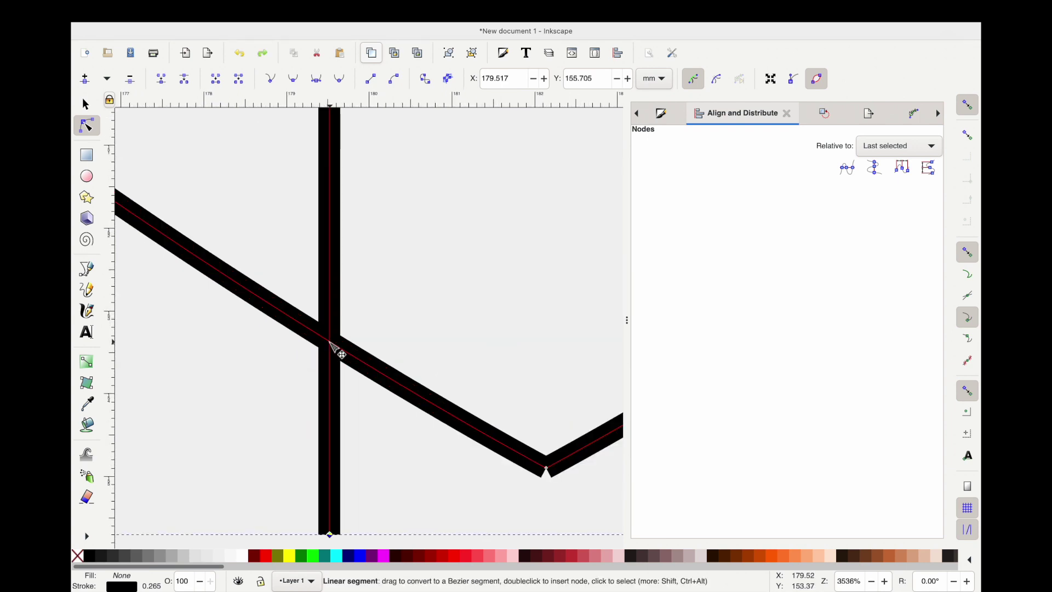
{"action": "right_click", "coordinate": [330, 343]}
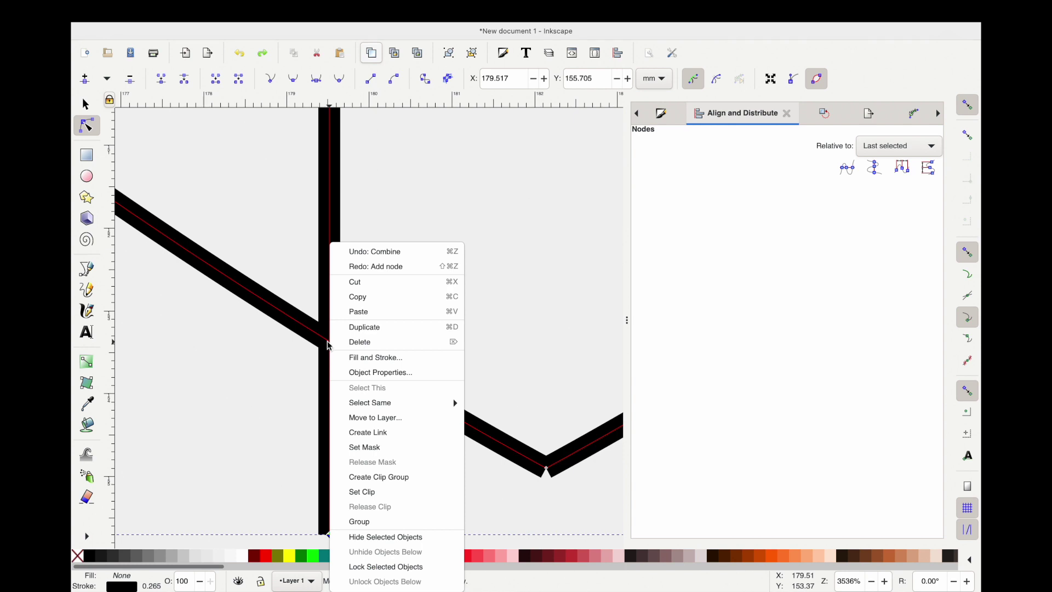
{"action": "left_click", "coordinate": [317, 342]}
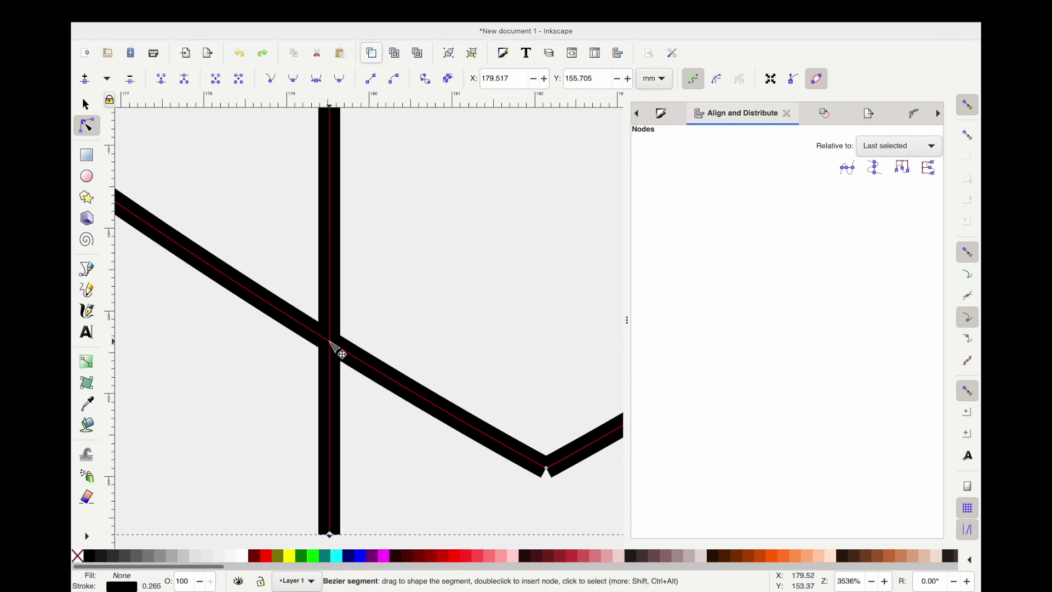
{"action": "double_click", "coordinate": [330, 342]}
{"action": "scroll", "coordinate": [332, 343], "scroll_direction": "down", "scroll_amount": 1}
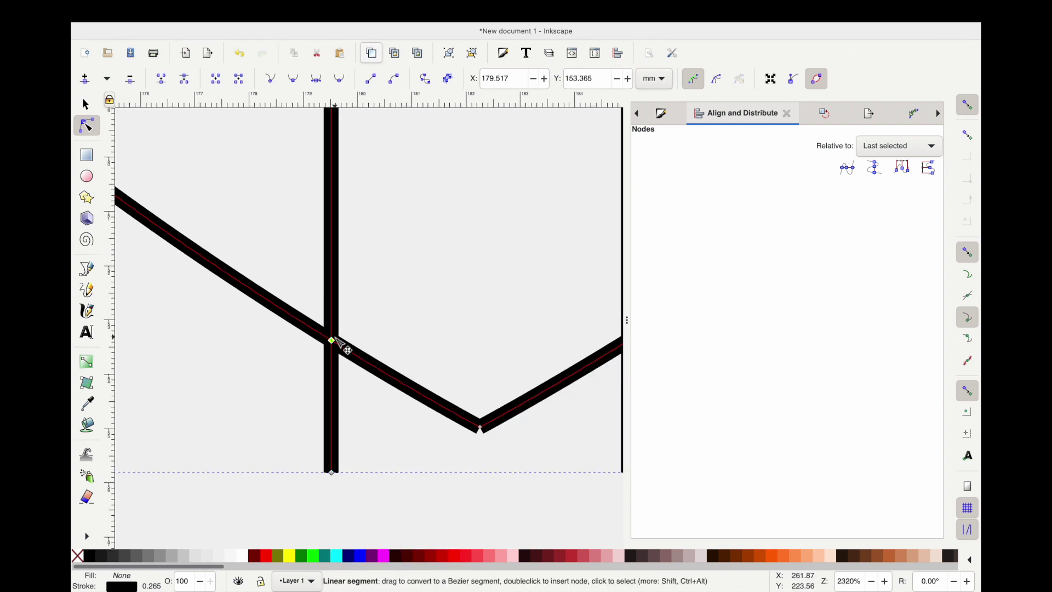
{"action": "scroll", "coordinate": [336, 339], "scroll_direction": "down", "scroll_amount": 3}
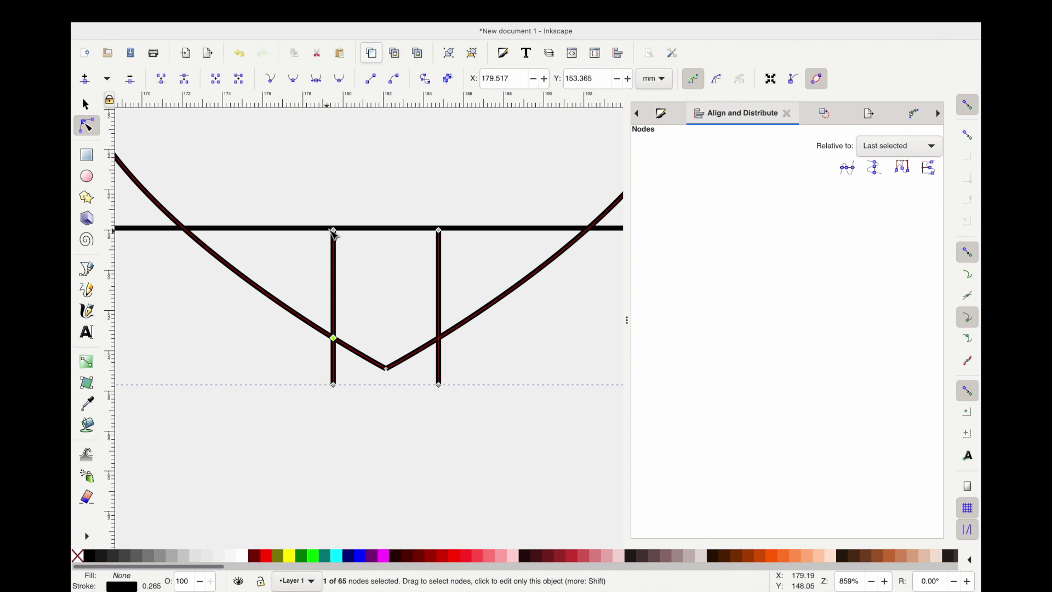
{"action": "left_click_drag", "start_coordinate": [335, 232], "coordinate": [336, 340]}
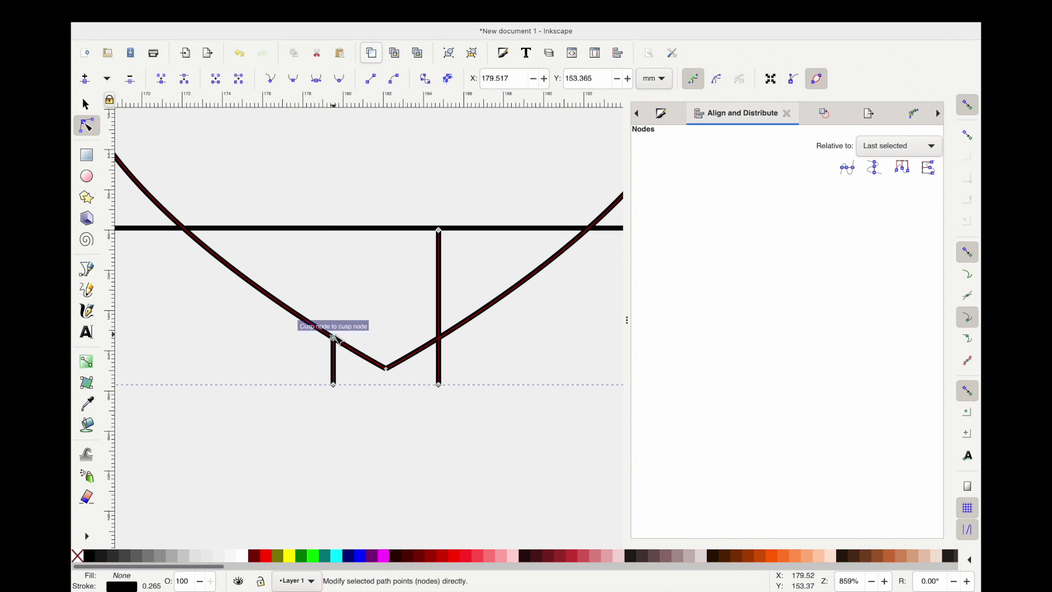
Step: Insert a node where the right short line crosses the heart and snap that line's upper end node onto it
{"action": "scroll", "coordinate": [440, 336], "scroll_direction": "up", "scroll_amount": 3}
{"action": "double_click", "coordinate": [442, 342]}
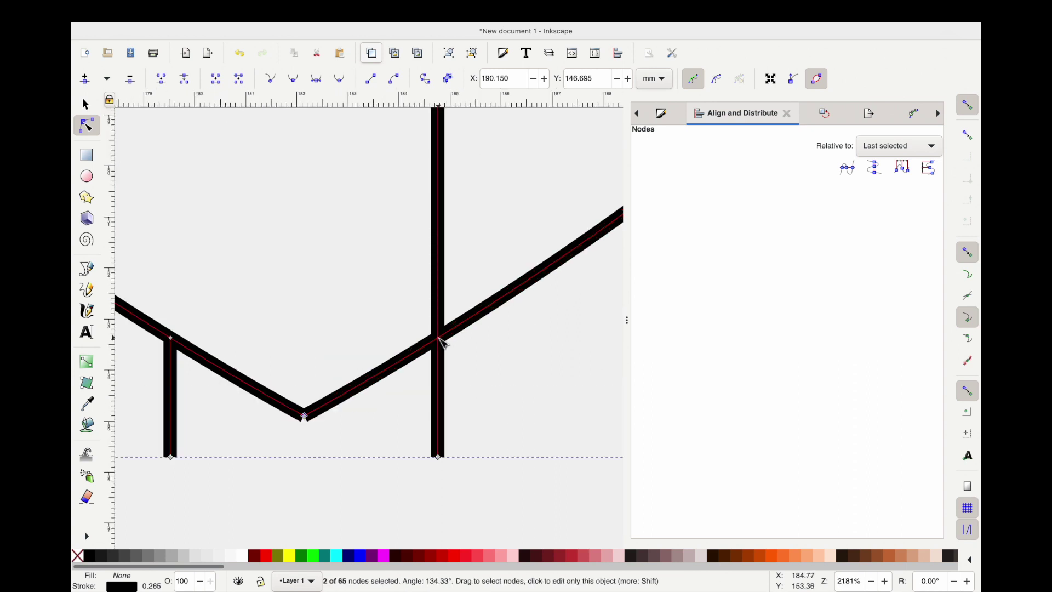
{"action": "scroll", "coordinate": [438, 338], "scroll_direction": "down", "scroll_amount": 3}
{"action": "left_click_drag", "start_coordinate": [439, 225], "coordinate": [442, 333]}
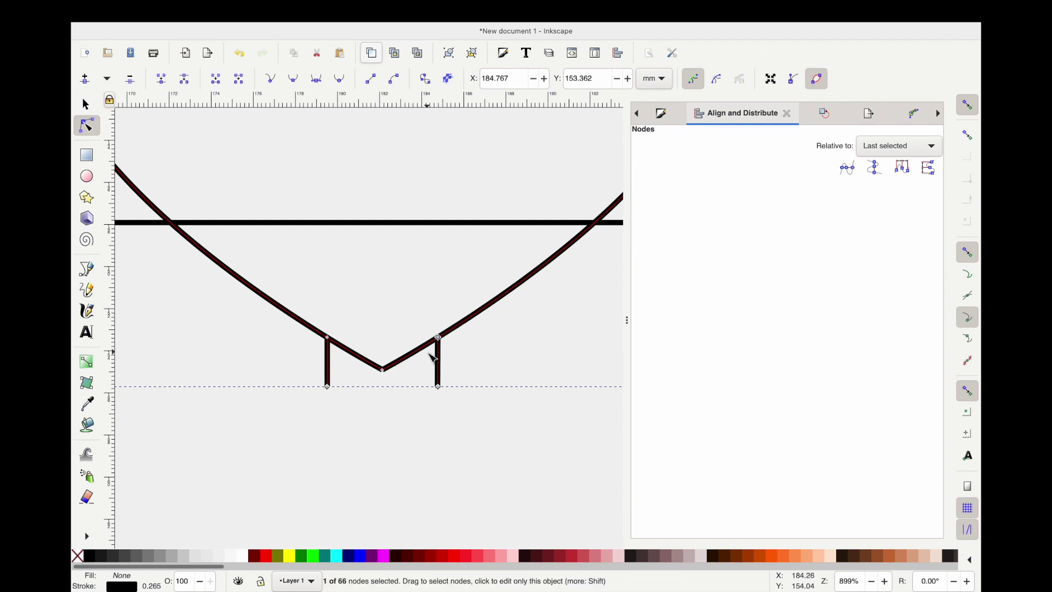
{"action": "scroll", "coordinate": [435, 359], "scroll_direction": "up", "scroll_amount": 1}
{"action": "left_click_drag", "start_coordinate": [292, 310], "coordinate": [463, 396]}
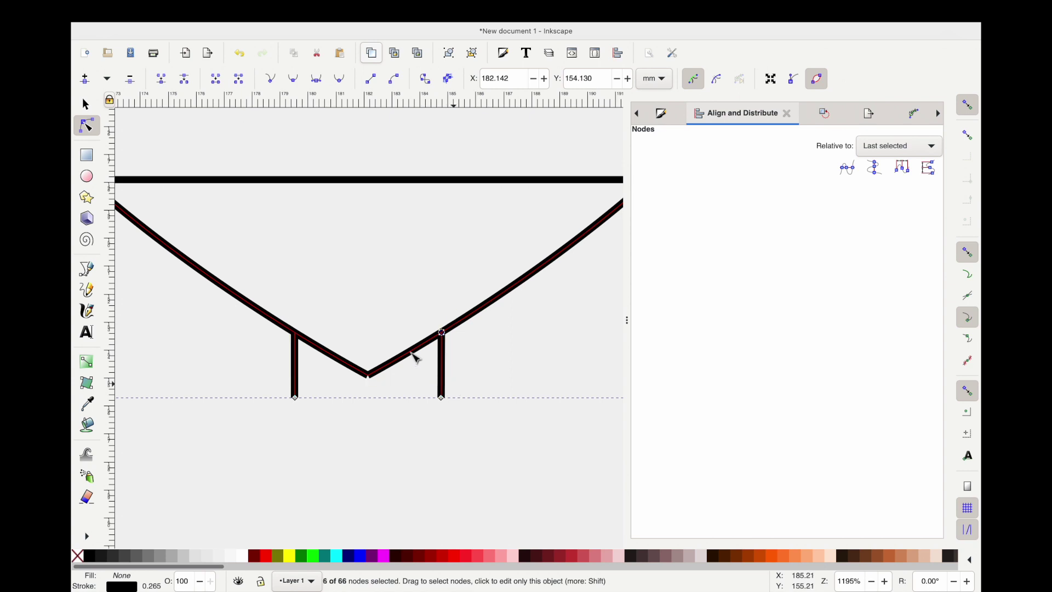
{"action": "left_click", "coordinate": [240, 79]}
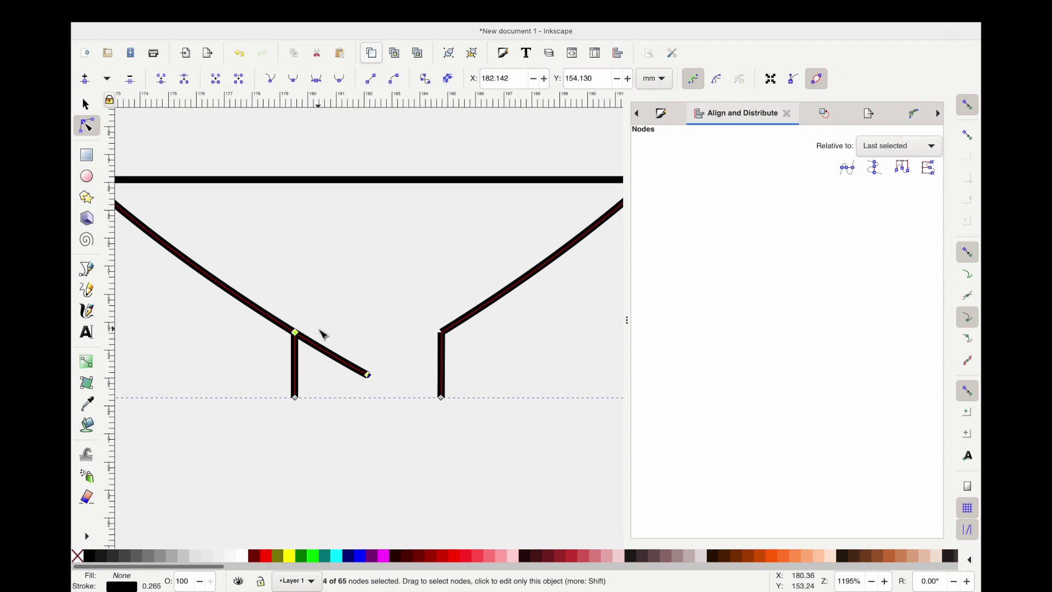
{"action": "key", "text": "ctrl+z"}
Step: Insert a node on the heart outline just inside each short vertical line, on both sides of the heart's point
{"action": "scroll", "coordinate": [417, 350], "scroll_direction": "up", "scroll_amount": 3}
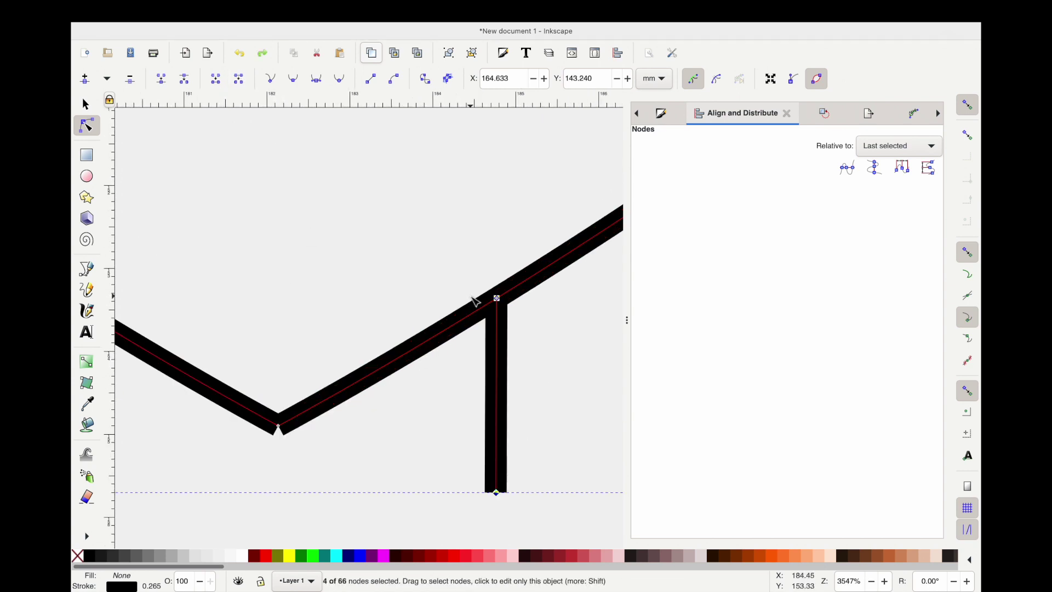
{"action": "double_click", "coordinate": [489, 303]}
{"action": "scroll", "coordinate": [464, 336], "scroll_direction": "left", "scroll_amount": 5}
{"action": "scroll", "coordinate": [464, 336], "scroll_direction": "down", "scroll_amount": 2}
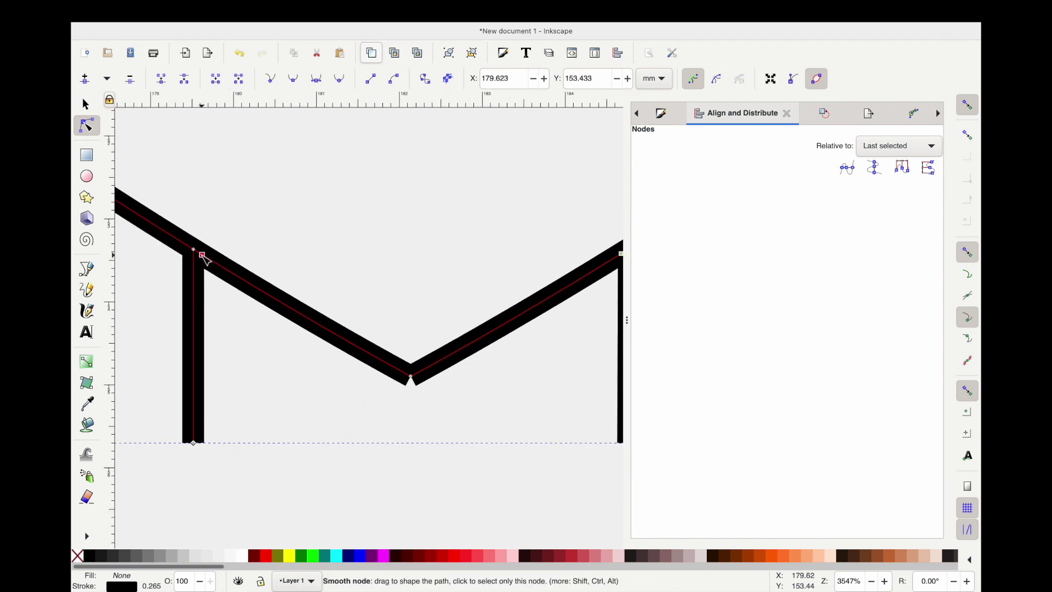
{"action": "left_click_drag", "start_coordinate": [198, 252], "coordinate": [173, 308]}
{"action": "key", "text": "ctrl+z"}
Step: Delete the segments forming the heart's bottom point between the two short lines, leaving the heart open there
{"action": "scroll", "coordinate": [175, 311], "scroll_direction": "down", "scroll_amount": 1}
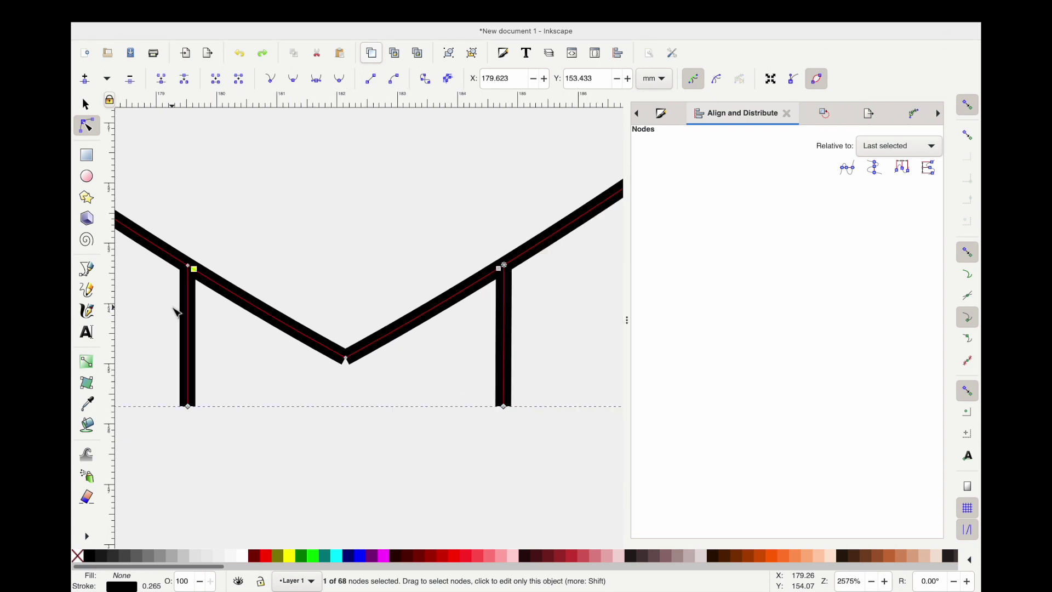
{"action": "left_click_drag", "start_coordinate": [193, 235], "coordinate": [503, 370]}
{"action": "left_click", "coordinate": [240, 80]}
{"action": "key", "text": "s"}
{"action": "scroll", "coordinate": [295, 260], "scroll_direction": "down", "scroll_amount": 5}
{"action": "scroll", "coordinate": [310, 224], "scroll_direction": "down", "scroll_amount": 3}
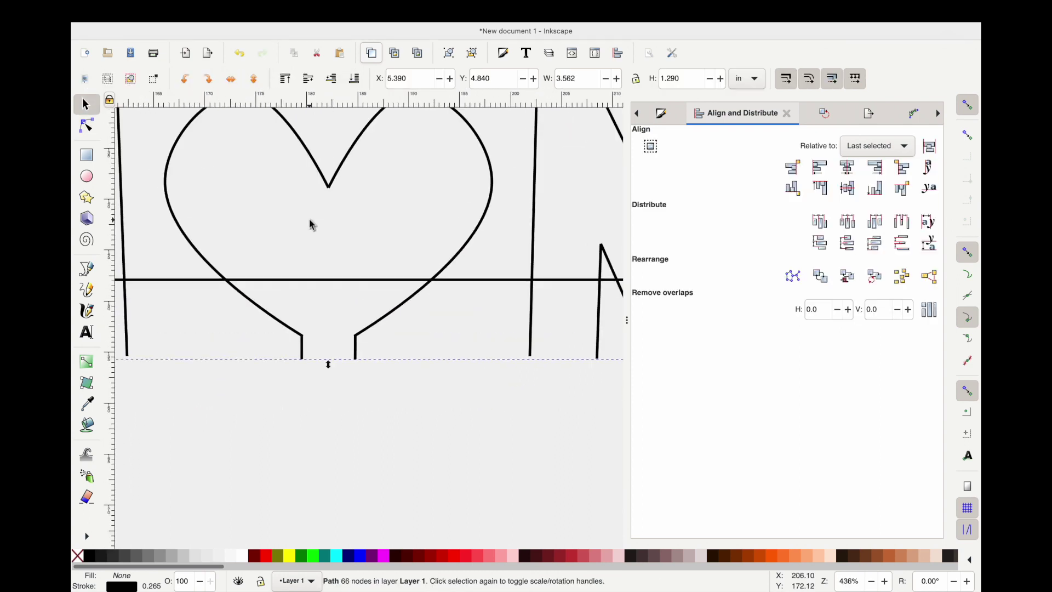
Step: Draw a horizontal line about 4 mm long across the top opening of the first M's left leg and level its end nodes
{"action": "scroll", "coordinate": [313, 224], "scroll_direction": "down", "scroll_amount": 2}
{"action": "scroll", "coordinate": [312, 225], "scroll_direction": "up", "scroll_amount": 3}
{"action": "scroll", "coordinate": [313, 225], "scroll_direction": "left", "scroll_amount": 3}
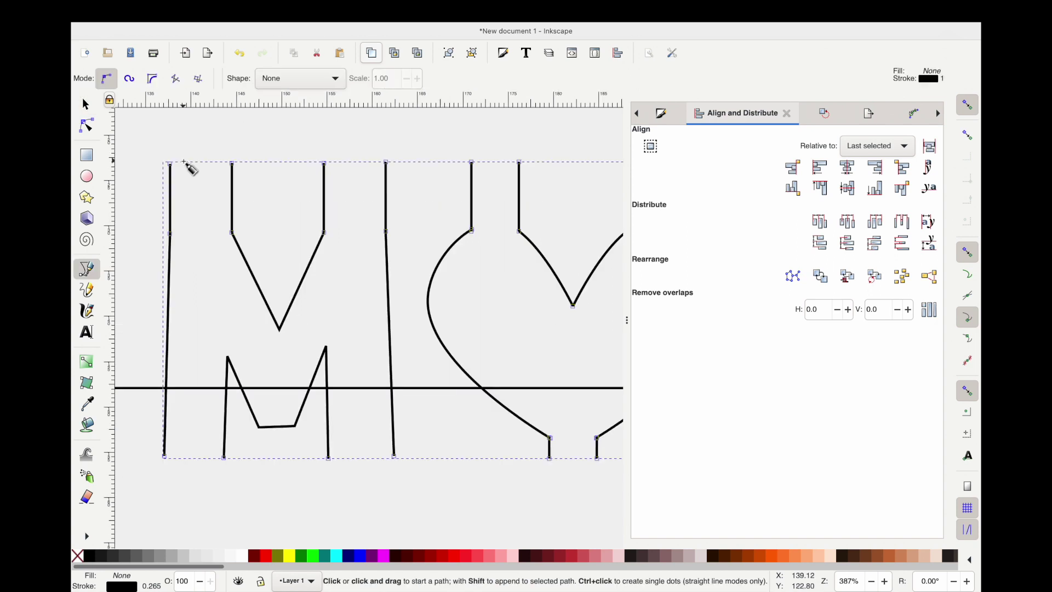
{"action": "left_click", "coordinate": [183, 161]}
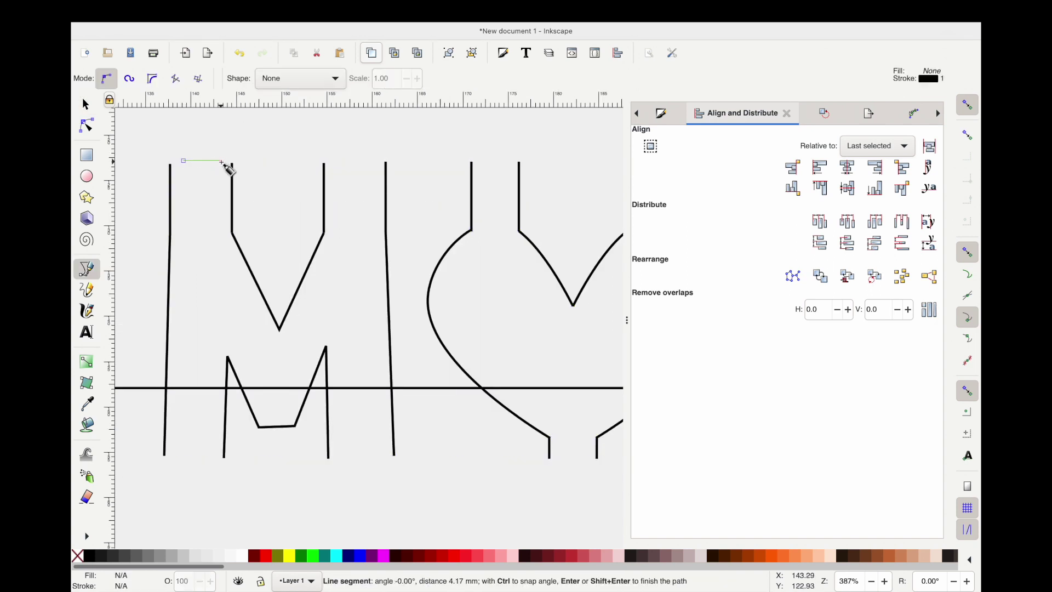
{"action": "double_click", "coordinate": [223, 161]}
{"action": "key", "text": "n"}
{"action": "left_click_drag", "start_coordinate": [170, 145], "coordinate": [245, 181]}
{"action": "left_click", "coordinate": [841, 171]}
{"action": "scroll", "coordinate": [188, 164], "scroll_direction": "up", "scroll_amount": 3}
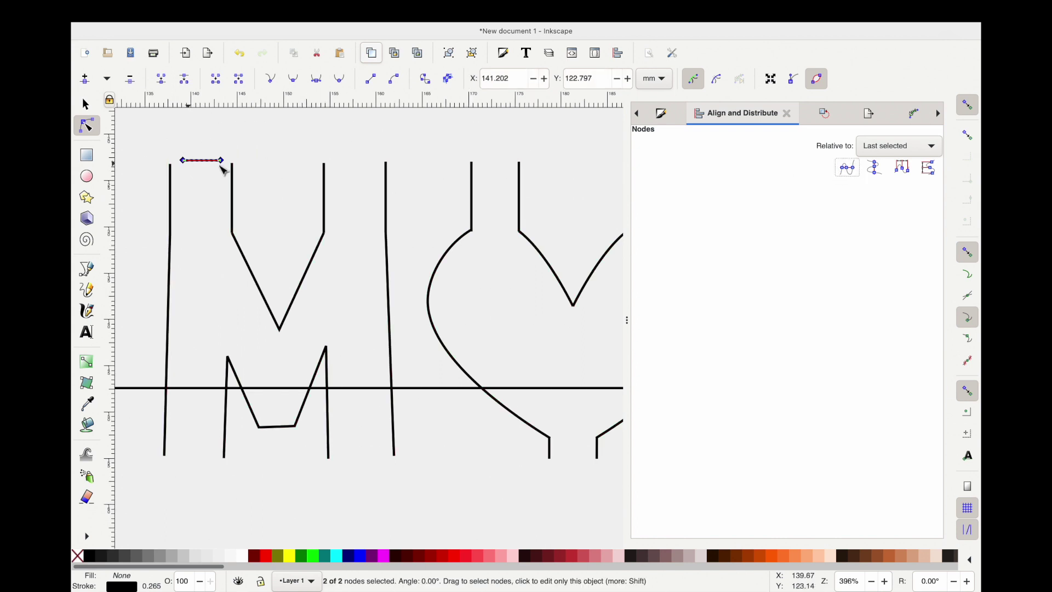
Step: Shorten the horizontal line to about 0.092 in and position it midway between the sides of the first M's left leg
{"action": "mouse_move", "coordinate": [267, 159]}
{"action": "left_mouse_down"}
{"action": "mouse_move", "coordinate": [254, 159]}
{"action": "mouse_move", "coordinate": [262, 160]}
{"action": "left_mouse_up"}
{"action": "left_click", "coordinate": [264, 160]}
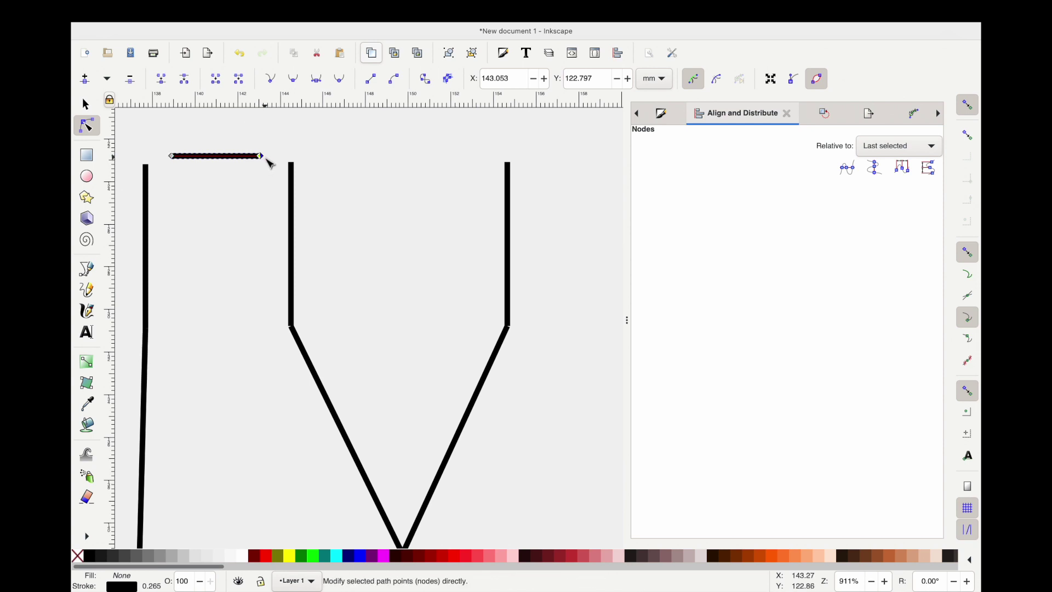
{"action": "left_click_drag", "start_coordinate": [257, 157], "coordinate": [226, 159]}
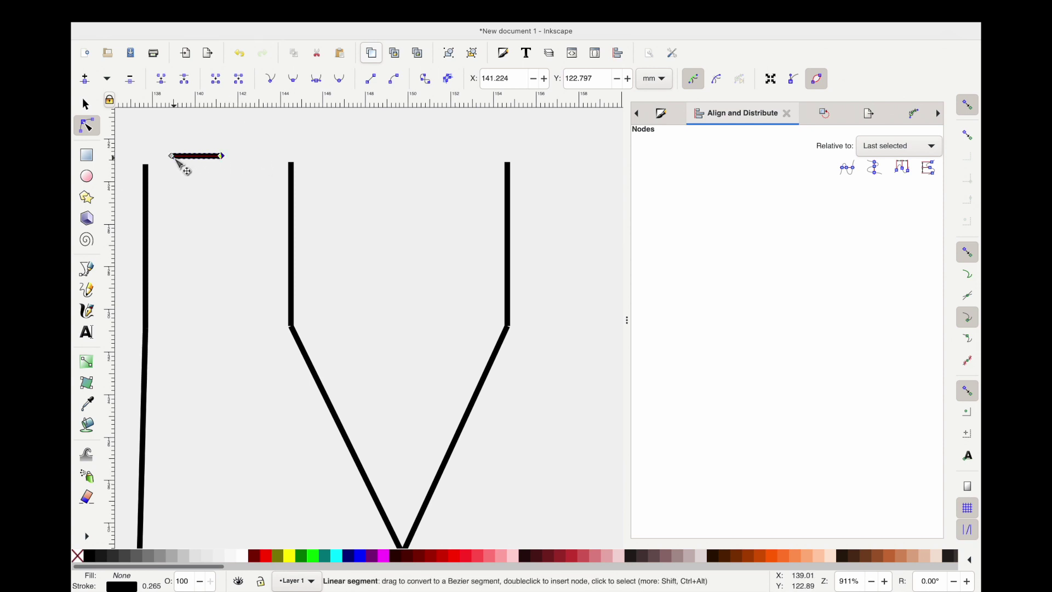
{"action": "key", "text": "s"}
{"action": "scroll", "coordinate": [172, 158], "scroll_direction": "down", "scroll_amount": 2, "text": "ctrl"}
{"action": "left_click_drag", "start_coordinate": [187, 160], "coordinate": [180, 170]}
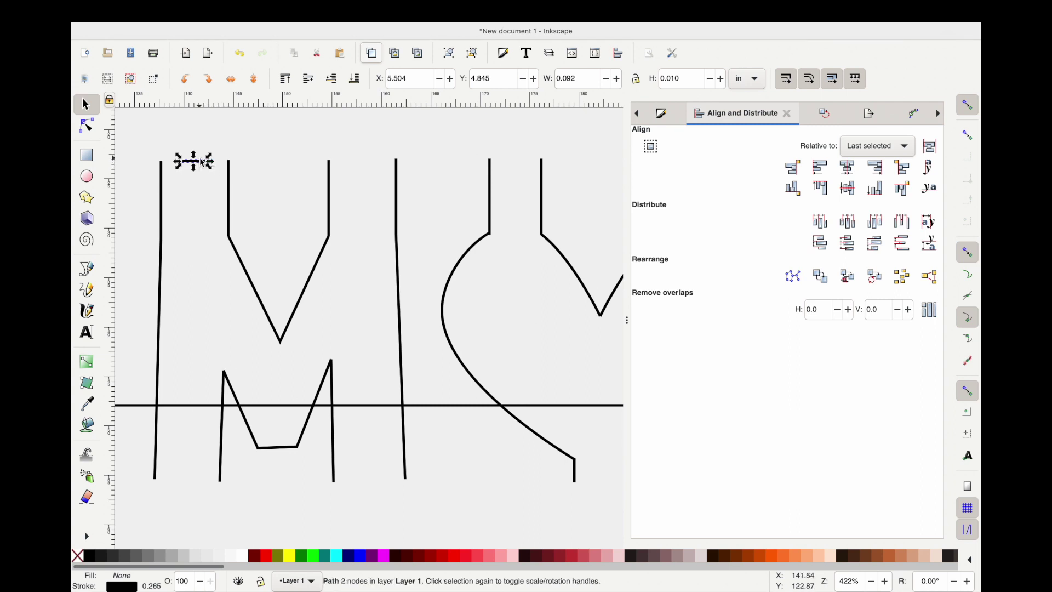
{"action": "right_click", "coordinate": [203, 162]}
{"action": "left_click", "coordinate": [244, 243]}
{"action": "left_click_drag", "start_coordinate": [230, 133], "coordinate": [239, 132]}
{"action": "key", "text": "ctrl+z"}
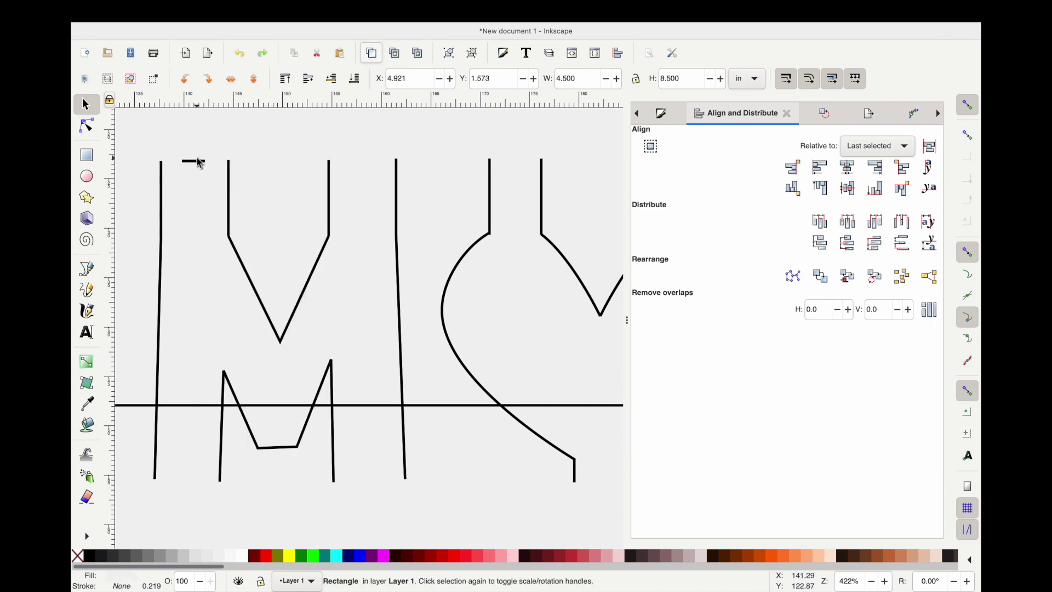
{"action": "left_click", "coordinate": [200, 163]}
{"action": "left_click_drag", "start_coordinate": [210, 200], "coordinate": [257, 211]}
{"action": "key", "text": "ctrl+z"}
{"action": "left_click", "coordinate": [201, 162]}
{"action": "scroll", "coordinate": [206, 163], "scroll_direction": "up", "scroll_amount": 3}
{"action": "left_click_drag", "start_coordinate": [267, 115], "coordinate": [487, 171]}
{"action": "key", "text": "ctrl+z"}
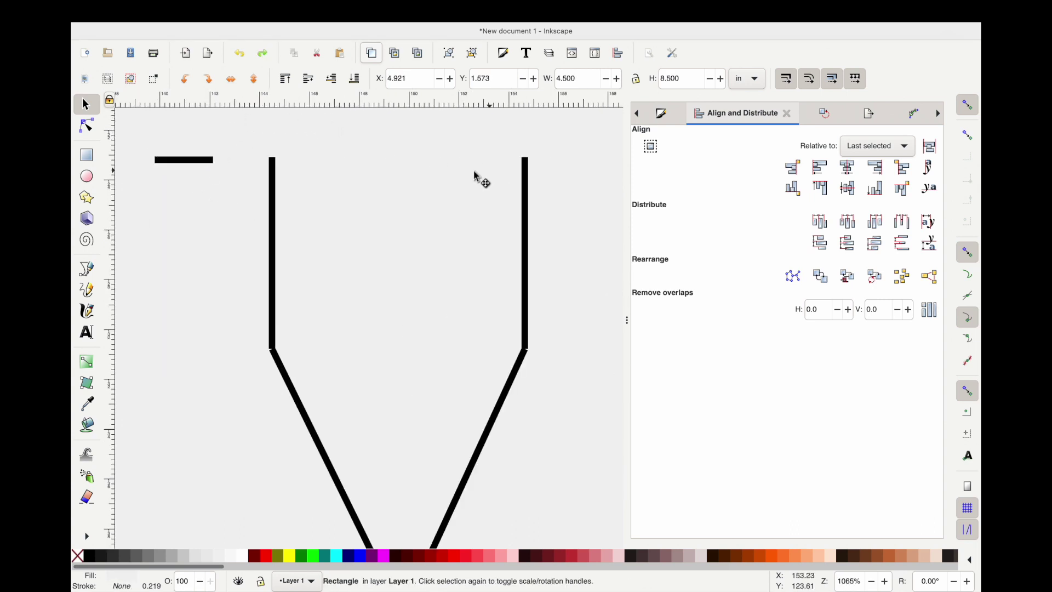
Step: Duplicate the short horizontal line and center the copy in the top opening of the first M's right leg
{"action": "left_click", "coordinate": [184, 165]}
{"action": "key", "text": "ctrl+d"}
{"action": "left_click_drag", "start_coordinate": [184, 164], "coordinate": [557, 157]}
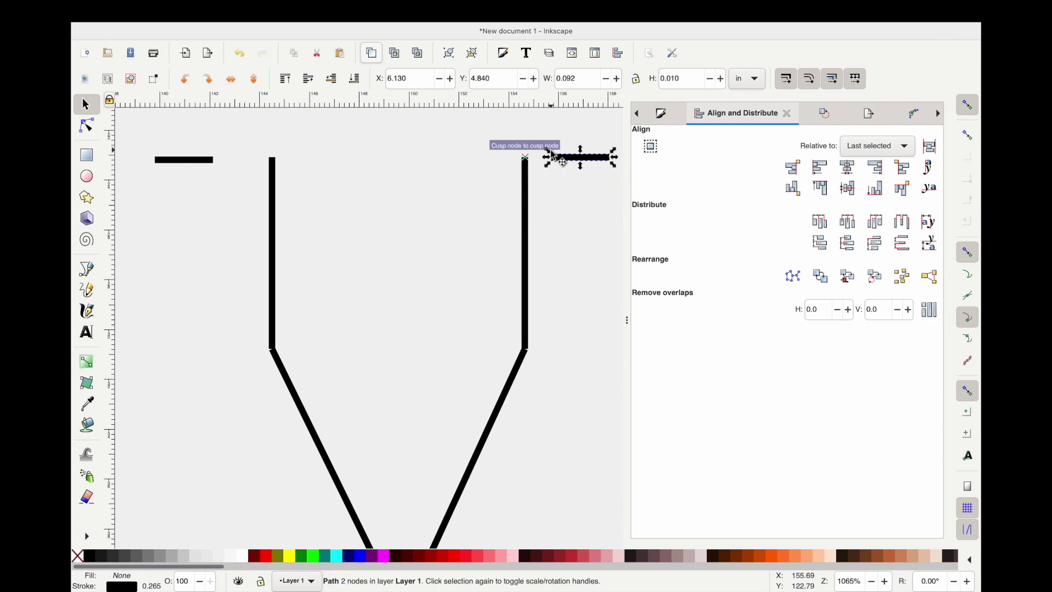
{"action": "scroll", "coordinate": [554, 156], "scroll_direction": "down", "scroll_amount": 2, "text": "ctrl"}
{"action": "scroll", "coordinate": [549, 156], "scroll_direction": "right", "scroll_amount": 2}
{"action": "scroll", "coordinate": [549, 156], "scroll_direction": "up", "scroll_amount": 1}
{"action": "key", "text": "Right"}
{"action": "key", "text": "Left"}
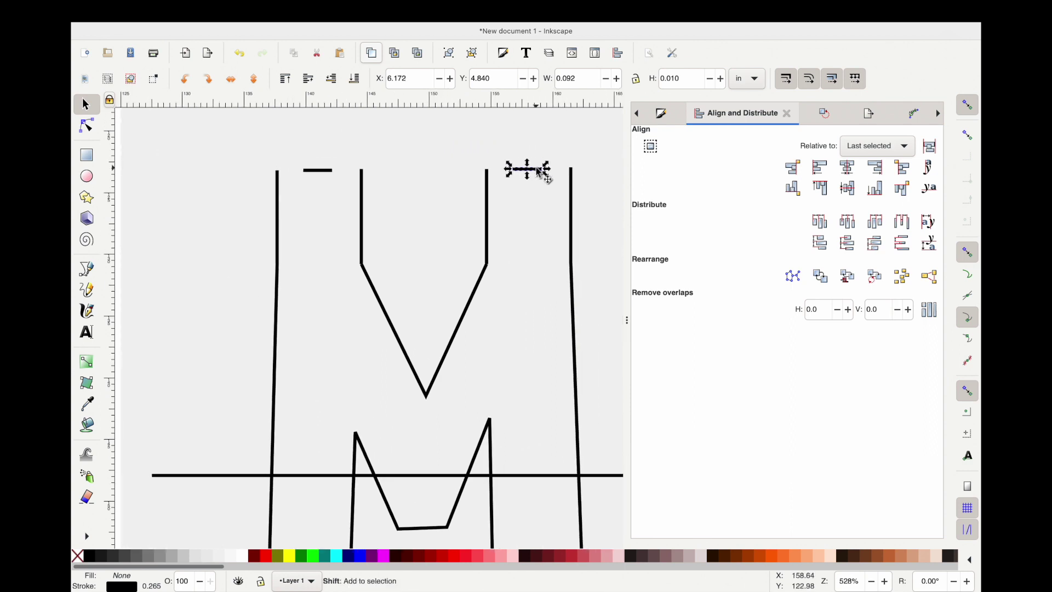
Step: Combine the two short horizontal lines above the first M into a single path
{"action": "key", "text": "Escape"}
{"action": "left_click", "coordinate": [319, 172]}
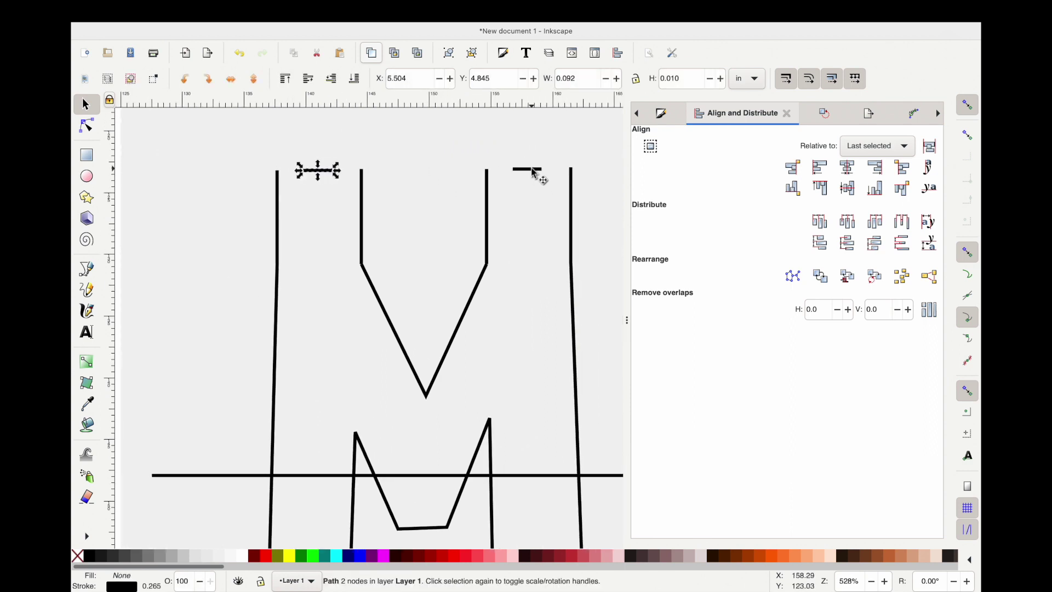
{"action": "left_click", "coordinate": [535, 174], "text": "shift"}
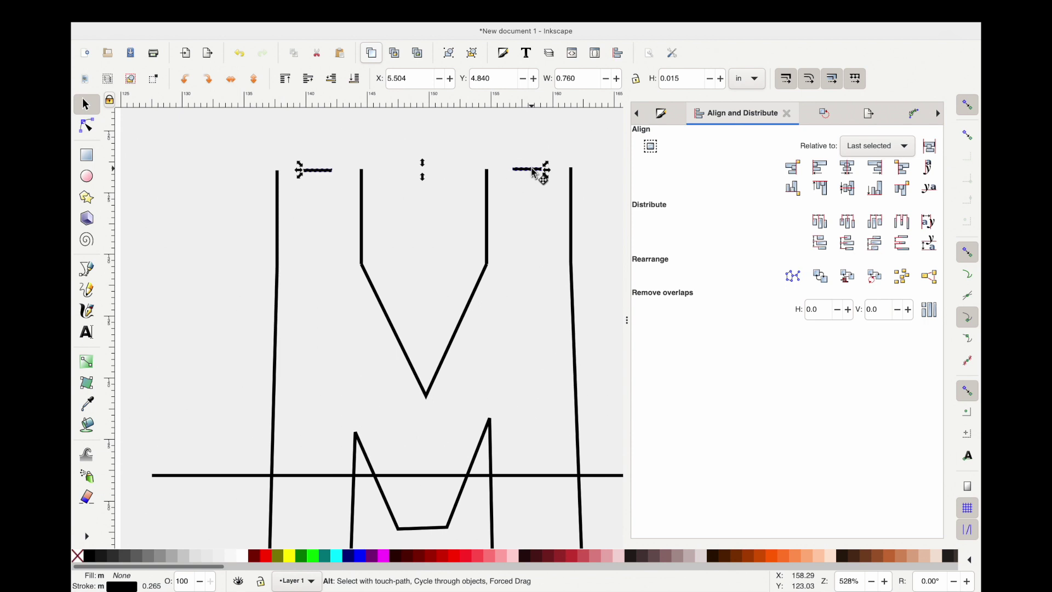
{"action": "scroll", "coordinate": [533, 171], "scroll_direction": "down", "scroll_amount": 3}
{"action": "scroll", "coordinate": [533, 171], "scroll_direction": "right", "scroll_amount": 6}
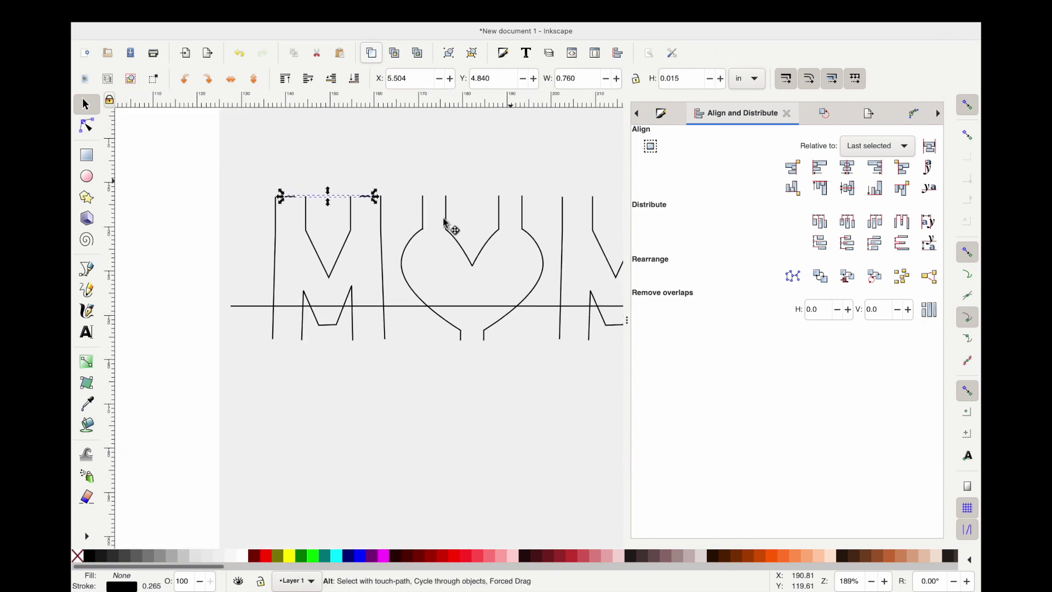
Step: Place a copy of the line pair over the heart, one short line in each of its two upper openings
{"action": "left_click_drag", "start_coordinate": [447, 208], "coordinate": [514, 194]}
{"action": "key", "text": "Left"}
{"action": "key", "text": "Left"}
{"action": "key", "text": "Left"}
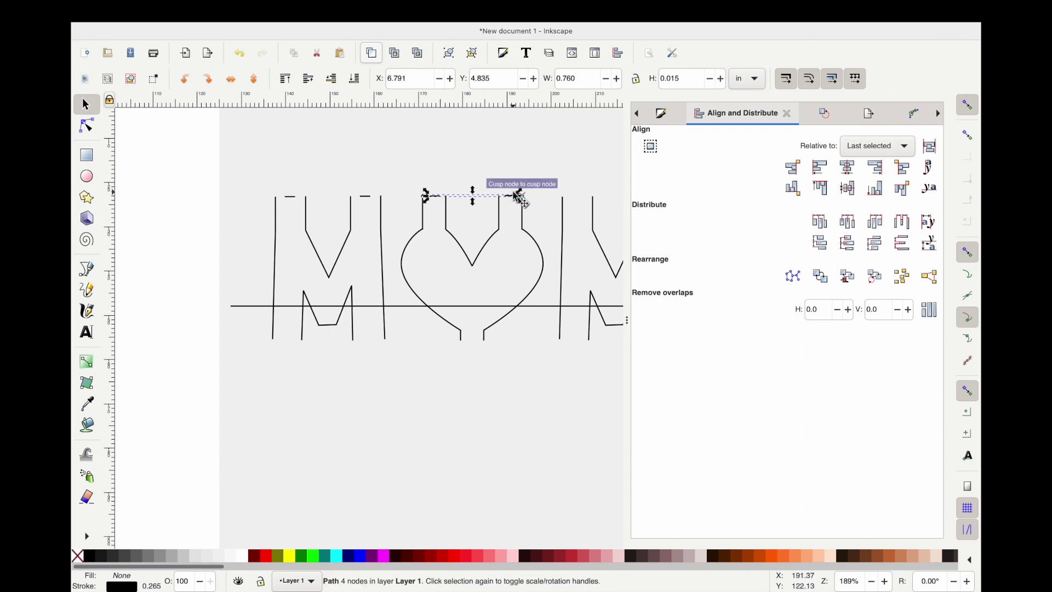
Step: Place another copy of the line pair at the top edge near the second M
{"action": "left_click", "coordinate": [564, 213]}
{"action": "scroll", "coordinate": [520, 187], "scroll_direction": "right", "scroll_amount": 2}
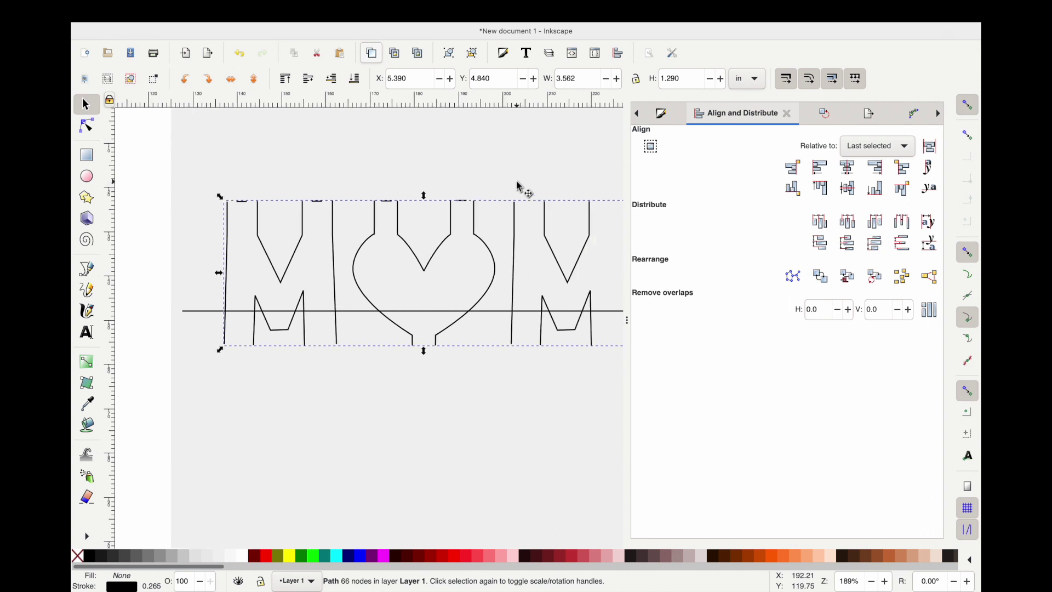
{"action": "scroll", "coordinate": [521, 188], "scroll_direction": "right", "scroll_amount": 1}
{"action": "left_click", "coordinate": [517, 200], "text": "alt"}
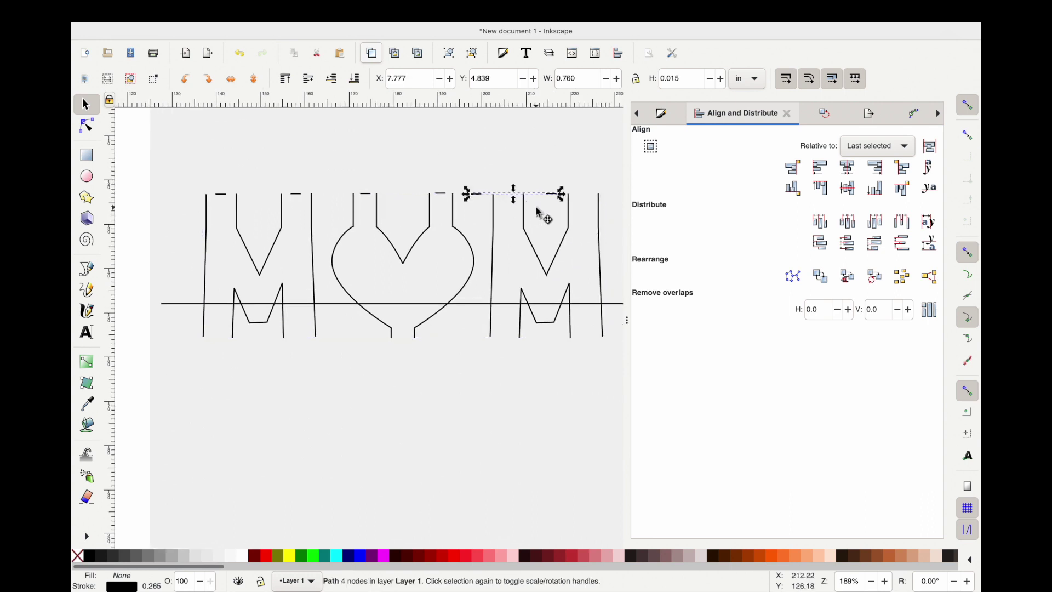
{"action": "key", "text": "Right"}
{"action": "key", "text": "Right"}
{"action": "left_click_drag", "start_coordinate": [487, 182], "coordinate": [505, 178]}
{"action": "key", "text": "ctrl+z"}
{"action": "left_click", "coordinate": [481, 194]}
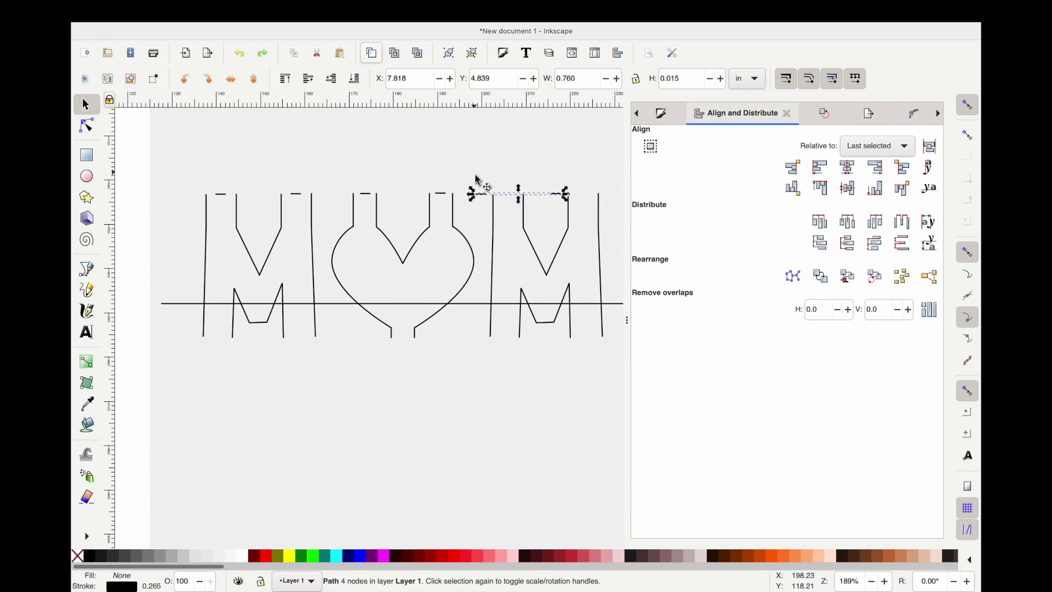
{"action": "left_click_drag", "start_coordinate": [504, 191], "coordinate": [505, 193]}
{"action": "key", "text": "ctrl+z"}
{"action": "key", "text": "ctrl+z"}
{"action": "scroll", "coordinate": [504, 196], "scroll_direction": "up", "scroll_amount": 2}
{"action": "left_click", "coordinate": [449, 201]}
{"action": "left_click_drag", "start_coordinate": [507, 192], "coordinate": [532, 188]}
{"action": "key", "text": "ctrl+z"}
{"action": "left_click", "coordinate": [451, 195]}
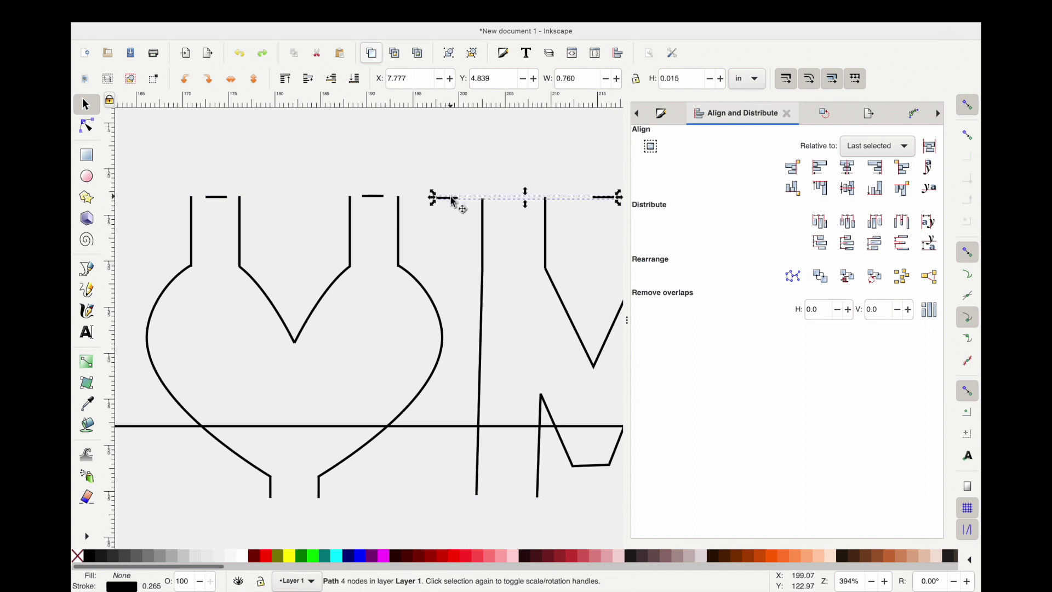
Step: Move the third line pair so its short lines sit in the top openings of the second M's two legs
{"action": "left_click_drag", "start_coordinate": [451, 200], "coordinate": [515, 204]}
{"action": "left_click_drag", "start_coordinate": [515, 203], "coordinate": [517, 202]}
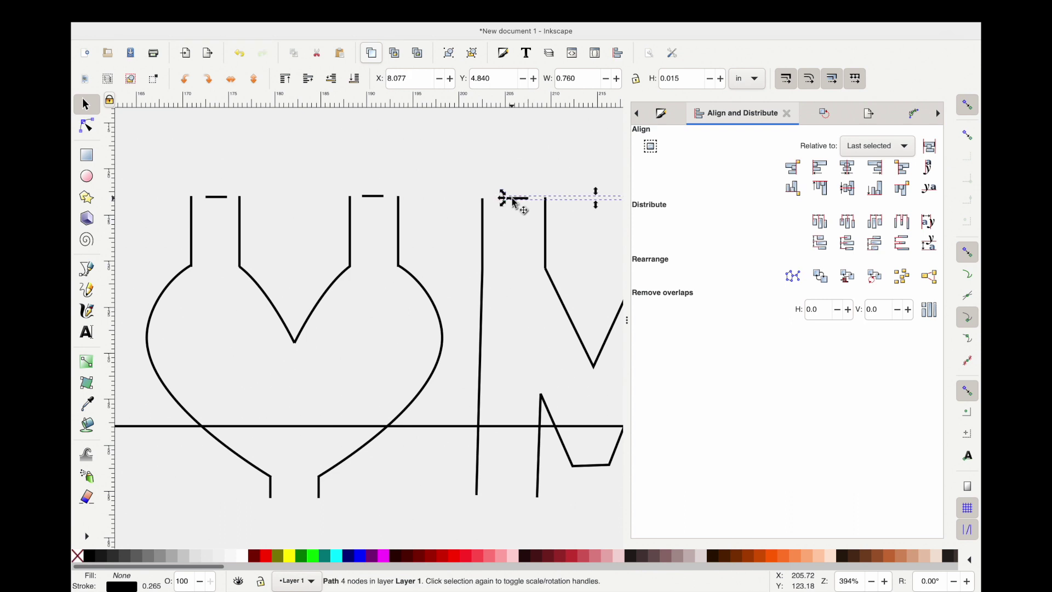
{"action": "scroll", "coordinate": [521, 206], "scroll_direction": "down", "scroll_amount": 5}
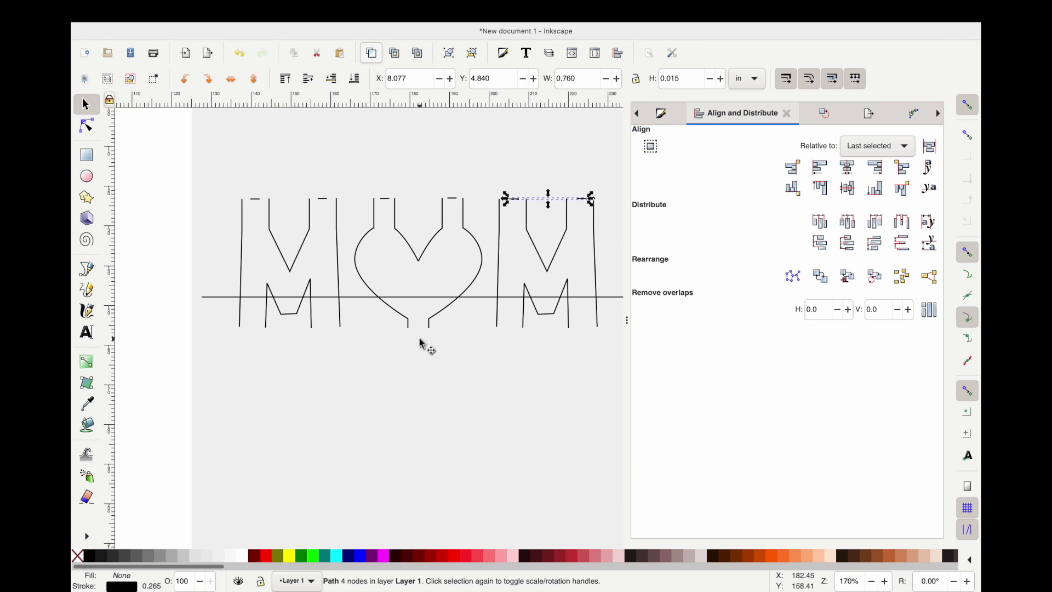
Step: Combine the three pairs of short horizontal lines along the top of the lettering into one path
{"action": "left_click", "coordinate": [260, 199], "text": "shift"}
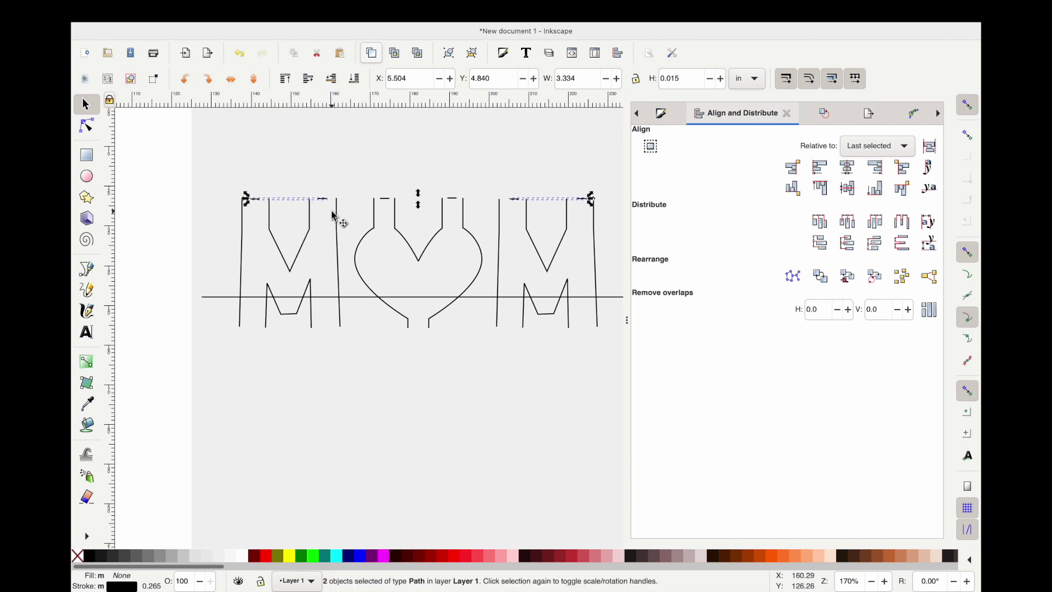
{"action": "left_click", "coordinate": [386, 201], "text": "shift"}
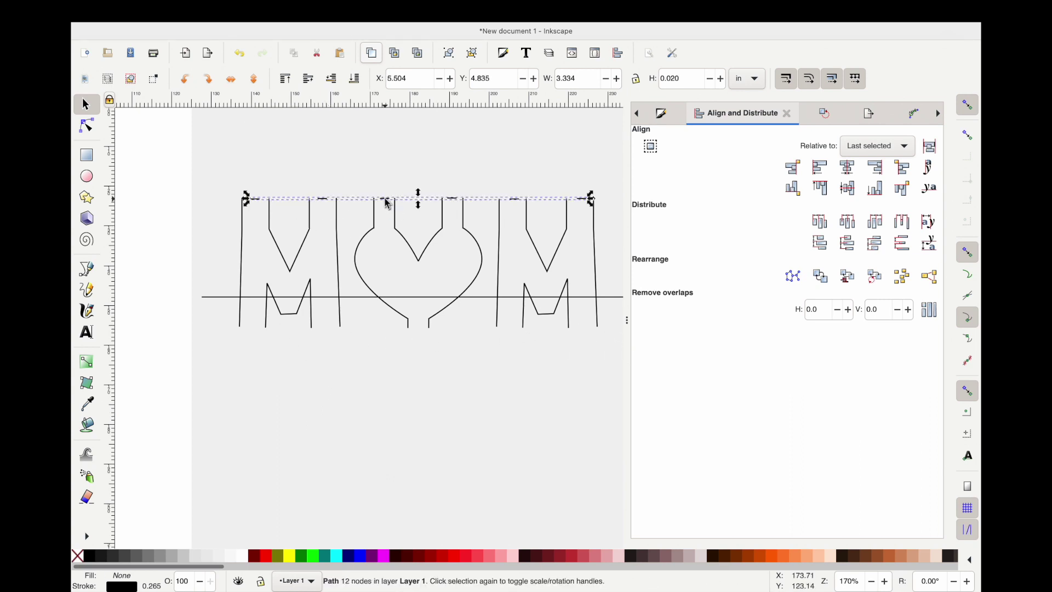
{"action": "left_click", "coordinate": [325, 11]}
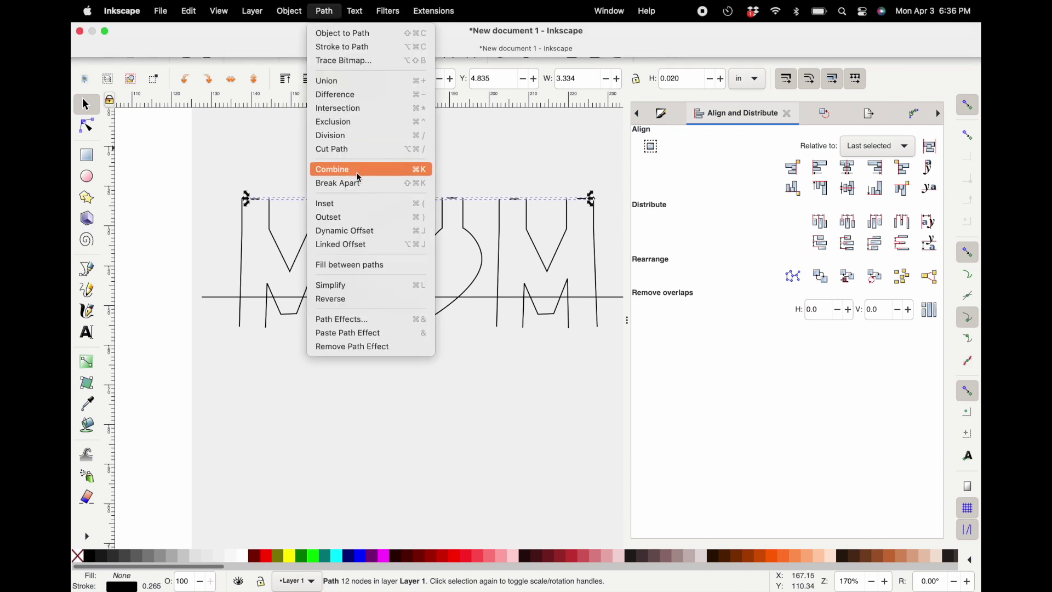
Step: Paste a copy of the combined short lines just below the lettering and shift it right toward the letters
{"action": "left_click", "coordinate": [253, 343]}
{"action": "key", "text": "ctrl+v"}
{"action": "key", "text": "Right"}
{"action": "key", "text": "Right"}
{"action": "key", "text": "Right"}
{"action": "key", "text": "Right"}
{"action": "key", "text": "Right"}
{"action": "key", "text": "Right"}
{"action": "key", "text": "Right"}
{"action": "key", "text": "Right"}
{"action": "key", "text": "Right"}
{"action": "key", "text": "Right"}
{"action": "key", "text": "Right"}
{"action": "key", "text": "Right"}
{"action": "key", "text": "Right"}
{"action": "key", "text": "Right"}
{"action": "key", "text": "Right"}
{"action": "key", "text": "Right"}
{"action": "key", "text": "Right"}
{"action": "key", "text": "Right"}
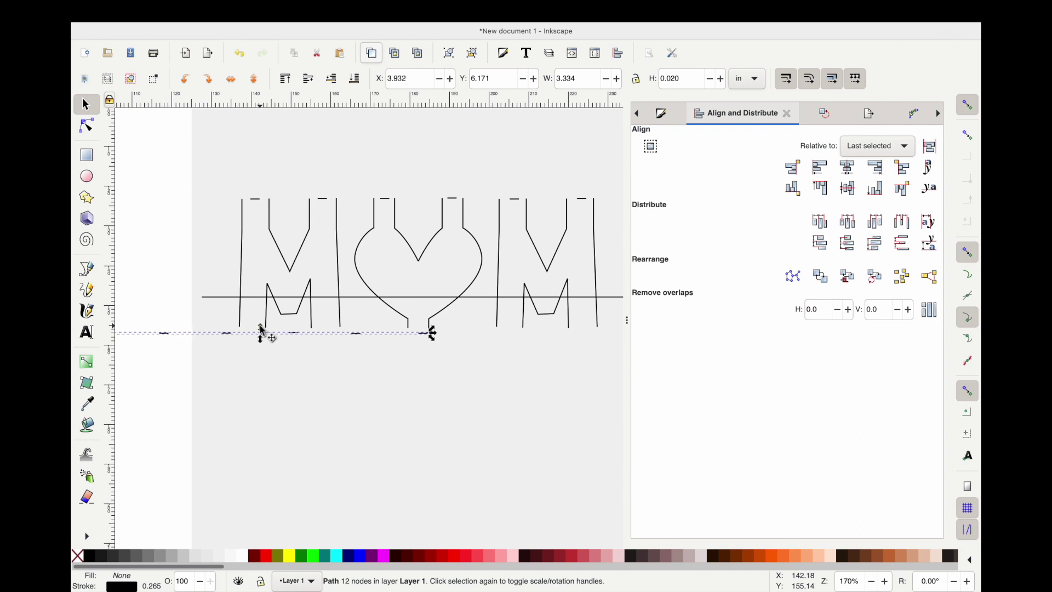
{"action": "key", "text": "Right"}
{"action": "key", "text": "Right"}
{"action": "key", "text": "Right"}
{"action": "key", "text": "Right"}
{"action": "key", "text": "Right"}
{"action": "key", "text": "Right"}
{"action": "key", "text": "Right"}
{"action": "key", "text": "Right"}
{"action": "key", "text": "Right"}
{"action": "key", "text": "Right"}
{"action": "key", "text": "Right"}
{"action": "key", "text": "Right"}
{"action": "key", "text": "Right"}
{"action": "key", "text": "Right"}
{"action": "key", "text": "Right"}
{"action": "key", "text": "Right"}
{"action": "key", "text": "Right"}
{"action": "key", "text": "Right"}
{"action": "key", "text": "Right"}
{"action": "key", "text": "Right"}
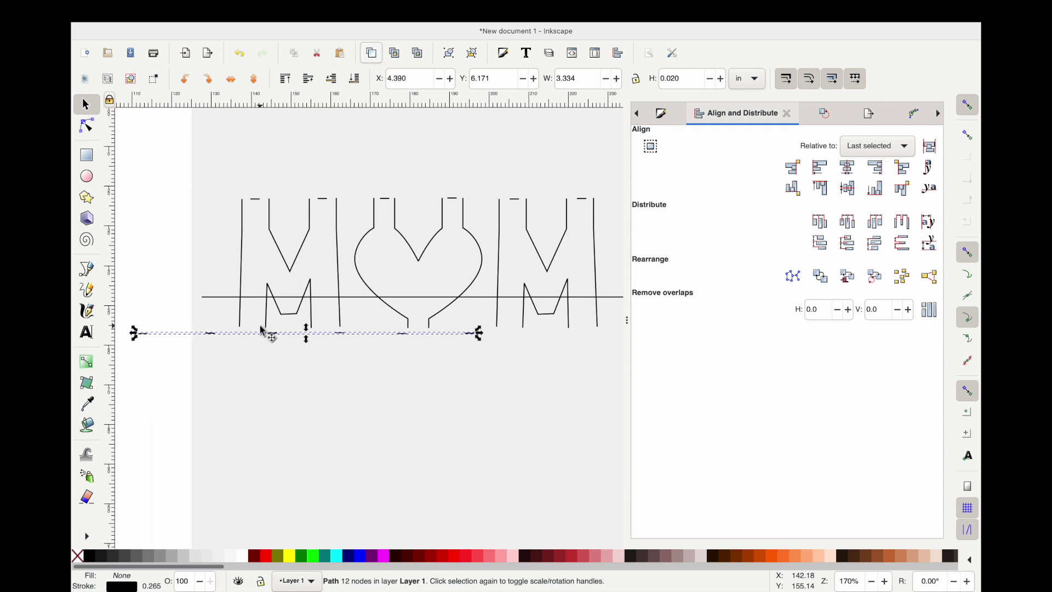
{"action": "key", "text": "Right"}
{"action": "key", "text": "Up"}
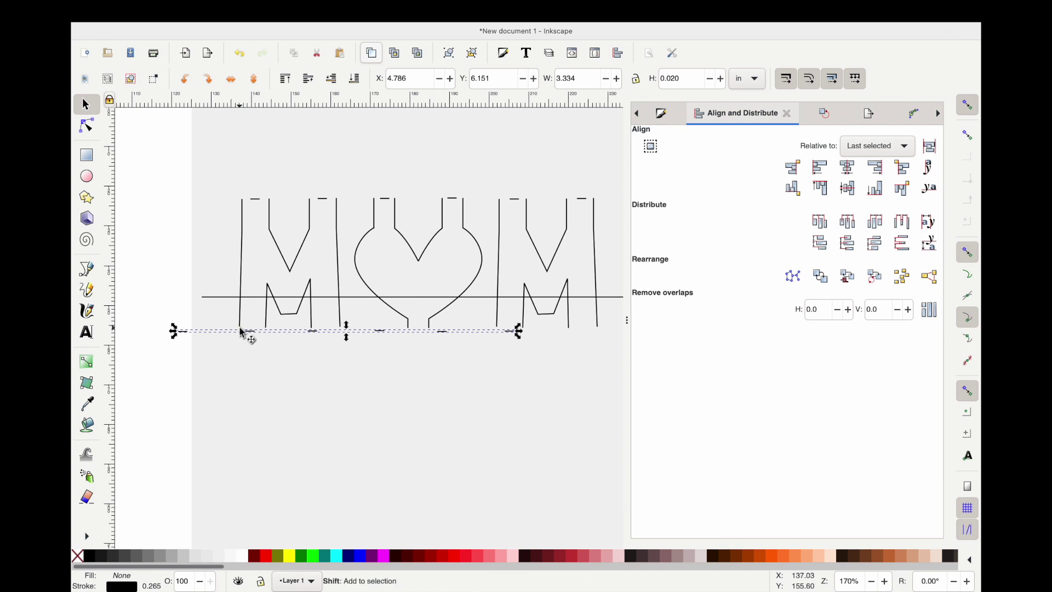
Step: Align the pasted short lines to the bottom edge of the MOM lettering and center them on its vertical axis
{"action": "left_click", "coordinate": [242, 329], "text": "shift"}
{"action": "left_click", "coordinate": [875, 189]}
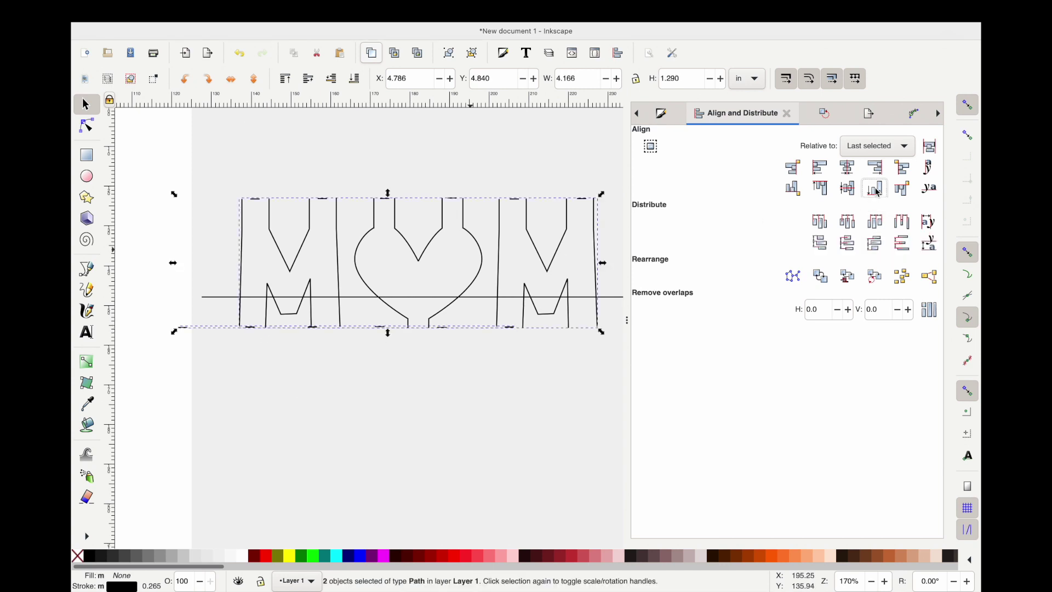
{"action": "left_click", "coordinate": [844, 170]}
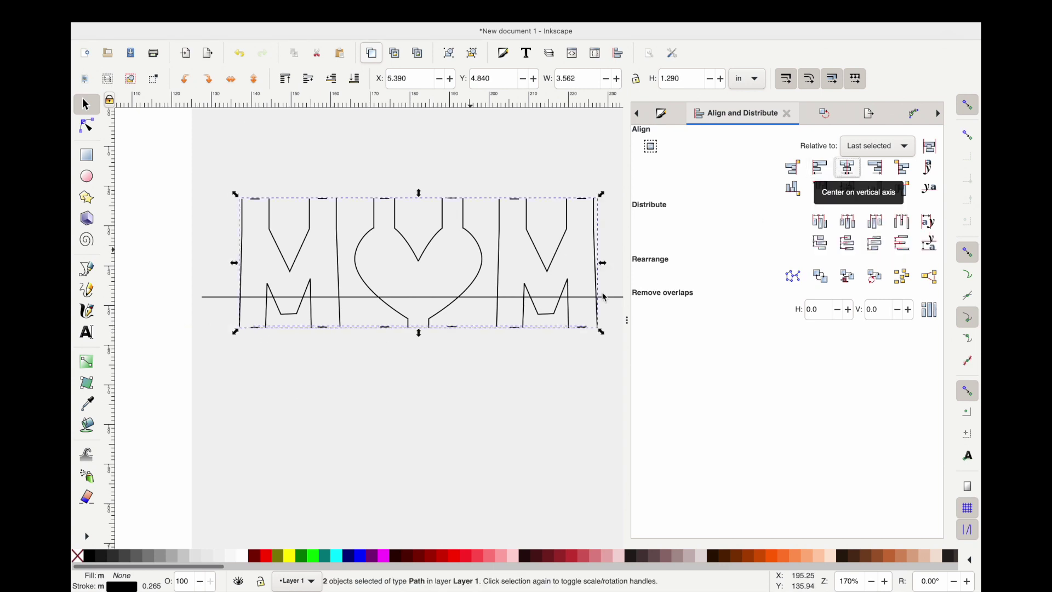
{"action": "left_click", "coordinate": [390, 397]}
Step: Delete the left short line below the heart and move the right one into the heart's bottom opening
{"action": "left_click", "coordinate": [384, 331]}
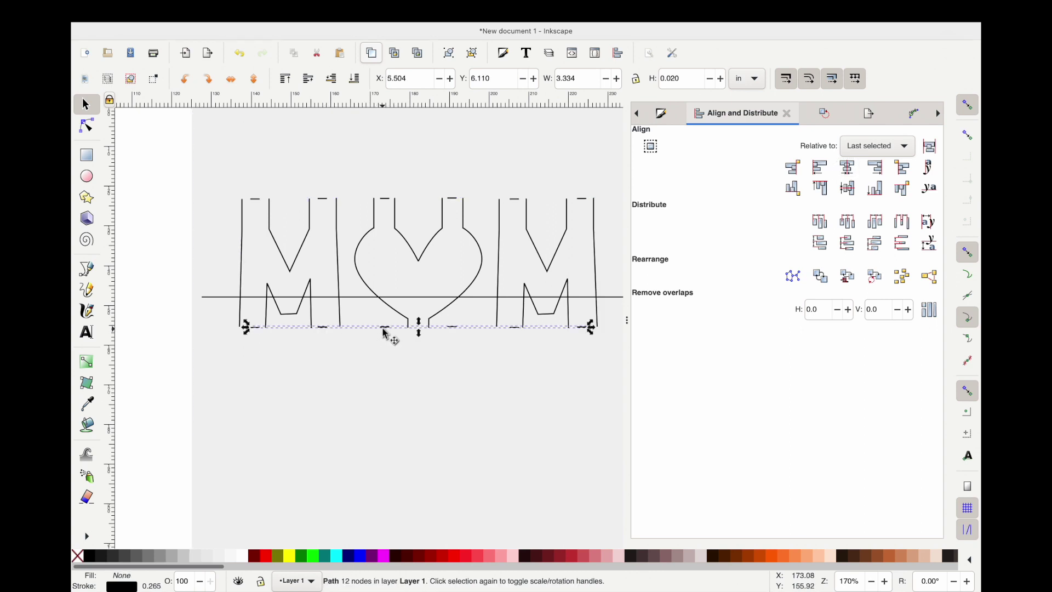
{"action": "double_click", "coordinate": [383, 329]}
{"action": "left_click_drag", "start_coordinate": [393, 337], "coordinate": [372, 315]}
{"action": "key", "text": "Delete"}
{"action": "left_click_drag", "start_coordinate": [469, 347], "coordinate": [438, 318]}
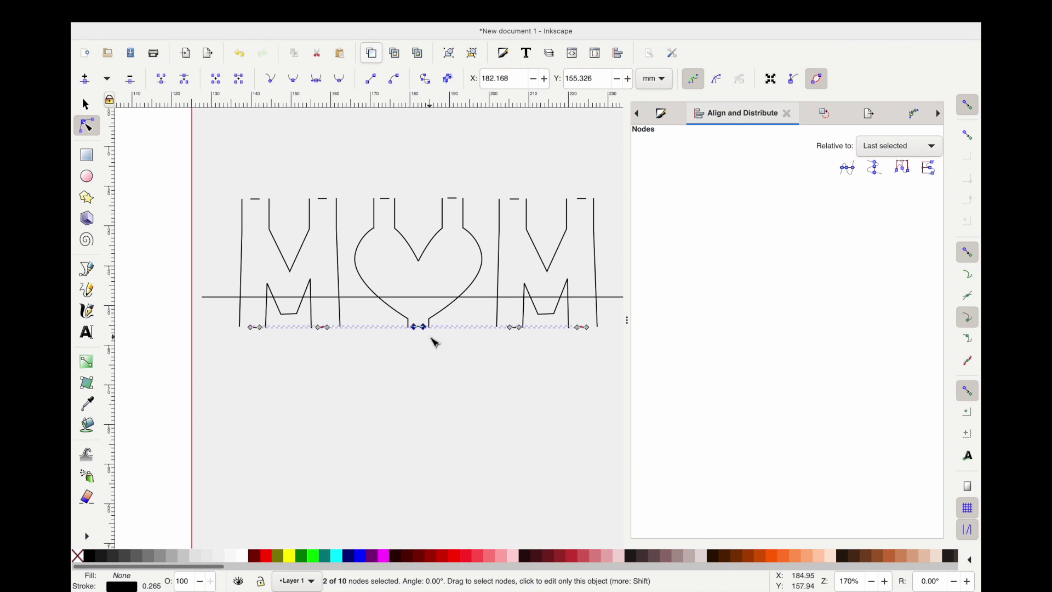
{"action": "left_click", "coordinate": [429, 341]}
{"action": "key", "text": "s"}
Step: Try to save the document to the Desktop as momcard.svg
{"action": "key", "text": "ctrl+s"}
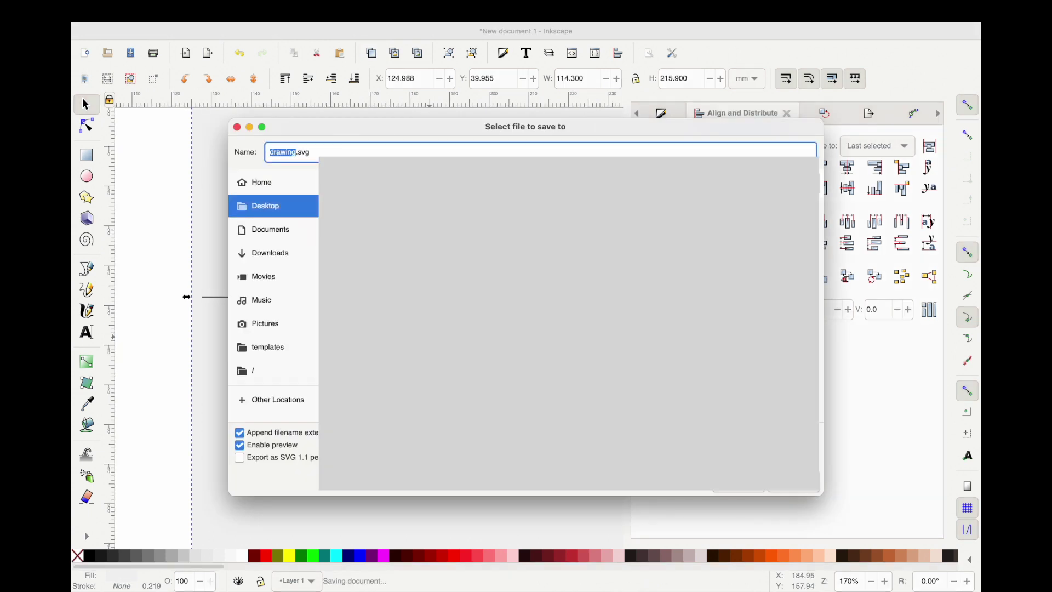
{"action": "type", "text": "momcard"}
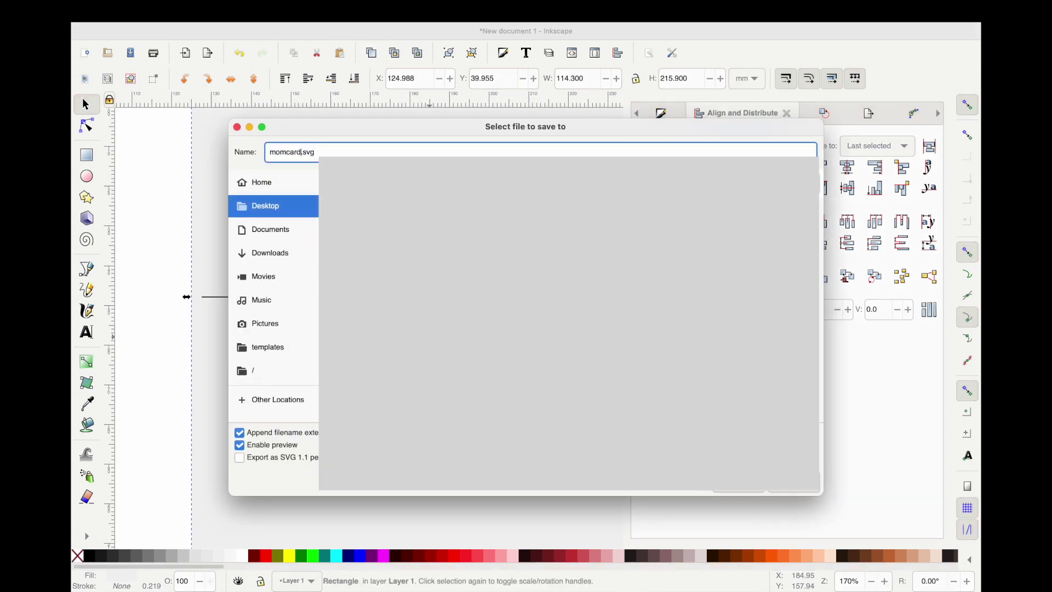
{"action": "key", "text": "Return"}
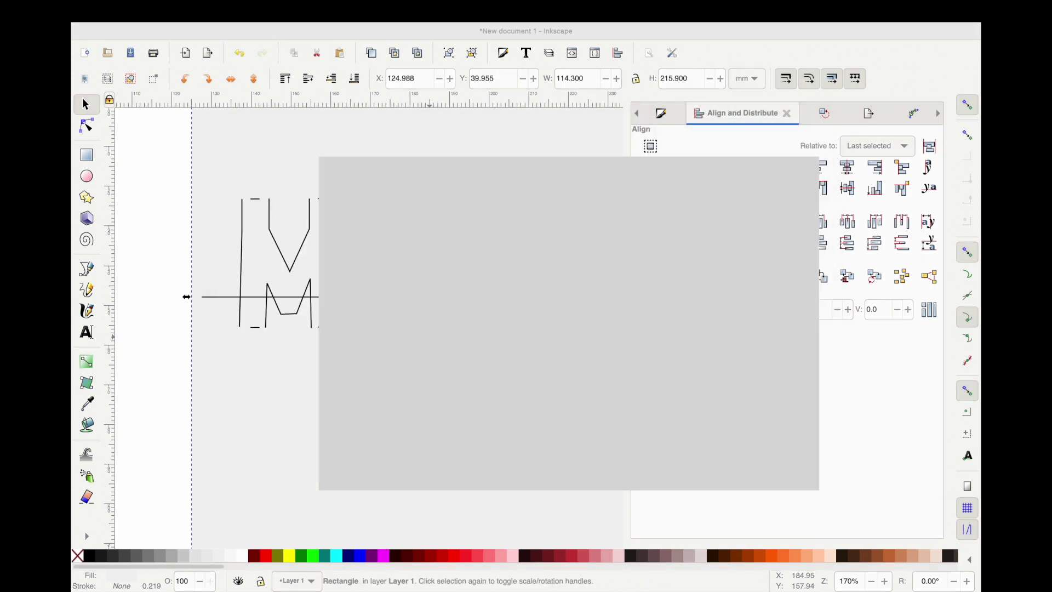
Step: Save the document to the Desktop as momcard2.svg
{"action": "key", "text": "ctrl+s"}
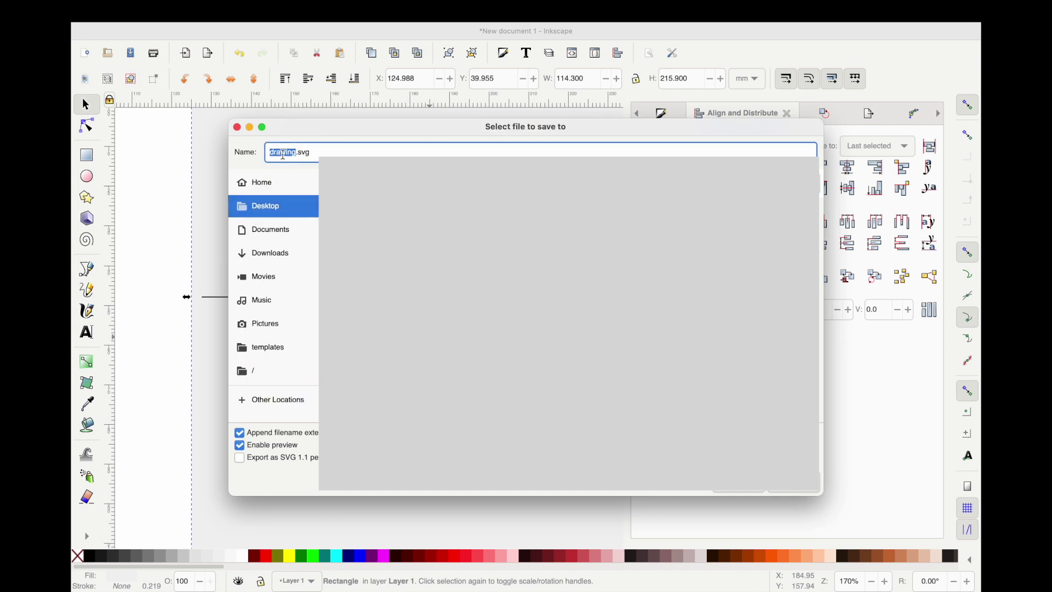
{"action": "type", "text": "momcard2"}
{"action": "key", "text": "Return"}
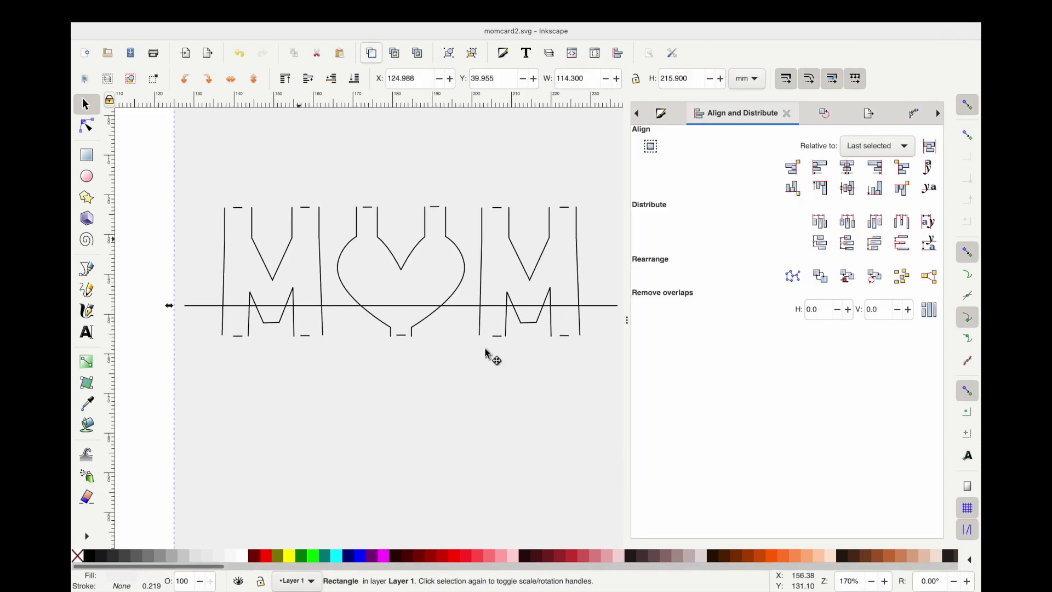
Step: Try to combine the top and bottom rows of short fold lines with the MOM lettering into one path
{"action": "left_click", "coordinate": [397, 336]}
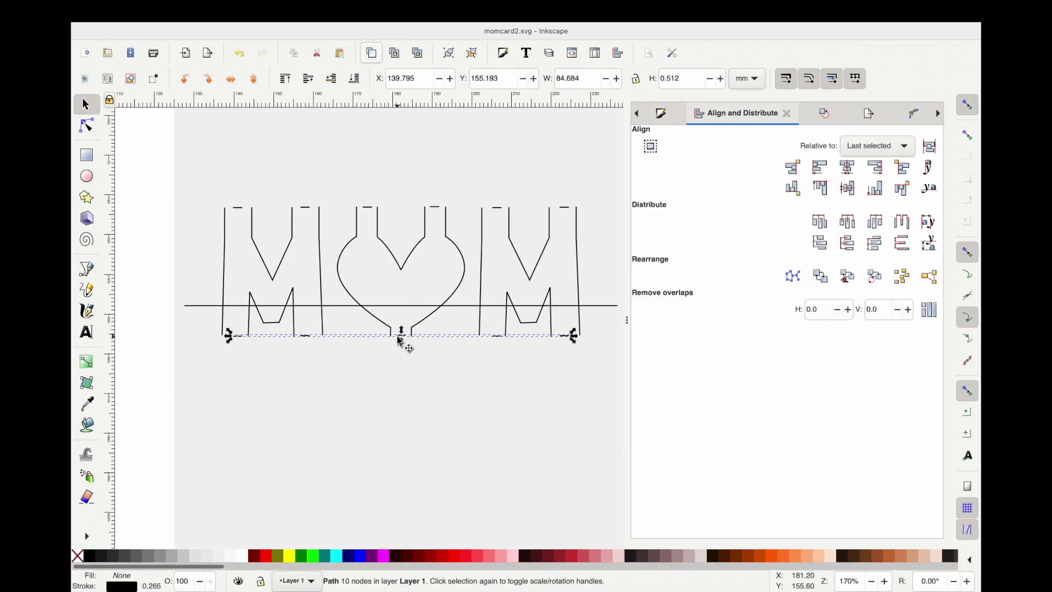
{"action": "left_click", "coordinate": [306, 208], "text": "shift"}
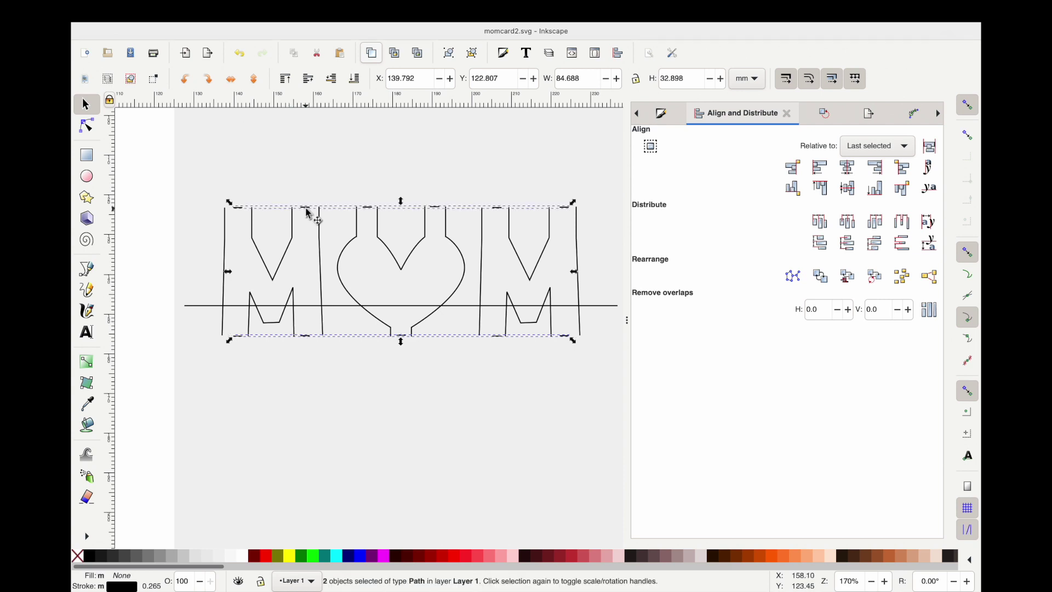
{"action": "left_click", "coordinate": [324, 244], "text": "shift"}
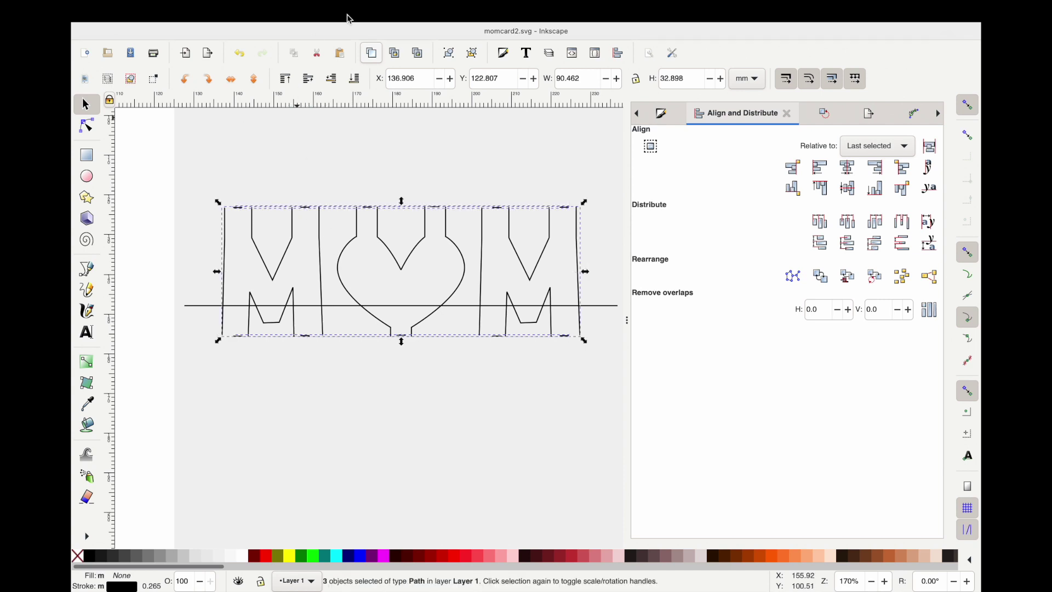
{"action": "left_click", "coordinate": [324, 11]}
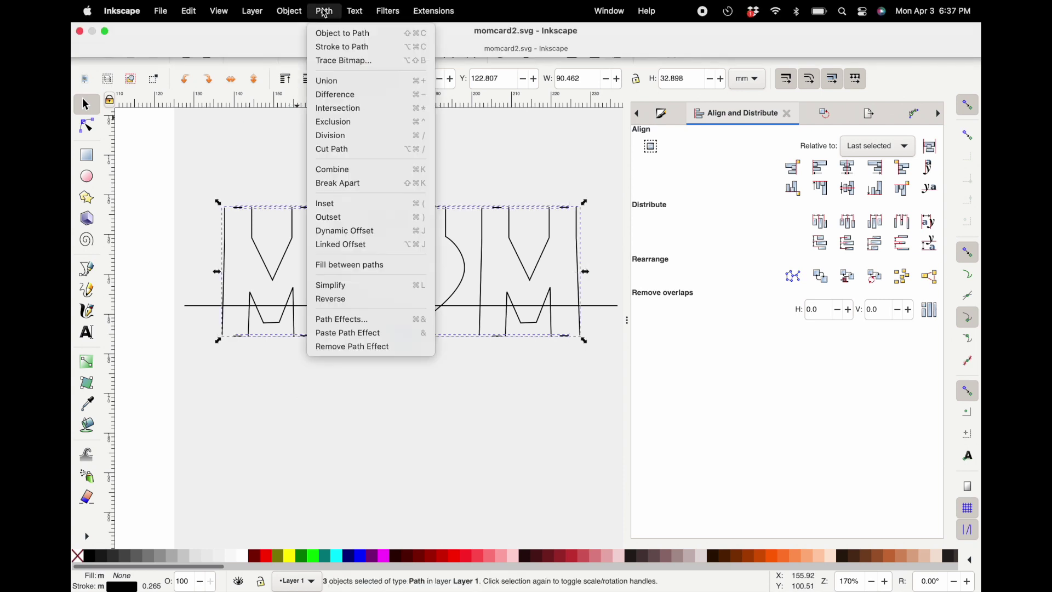
{"action": "left_click", "coordinate": [344, 170]}
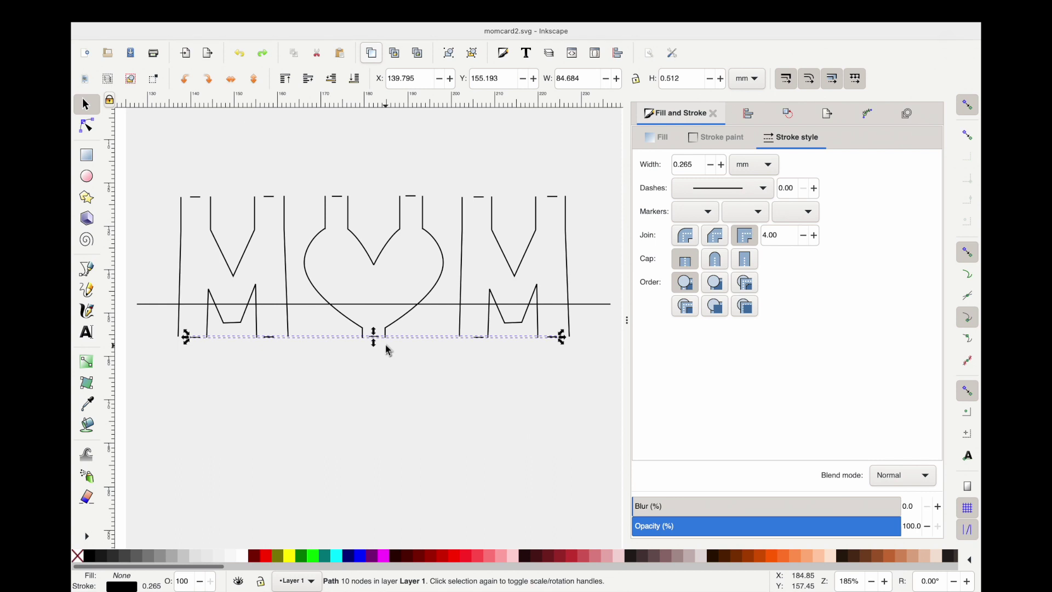
Step: Duplicate the row of short fold lines along the top of the lettering and offset the copy slightly from the original
{"action": "left_click", "coordinate": [342, 206]}
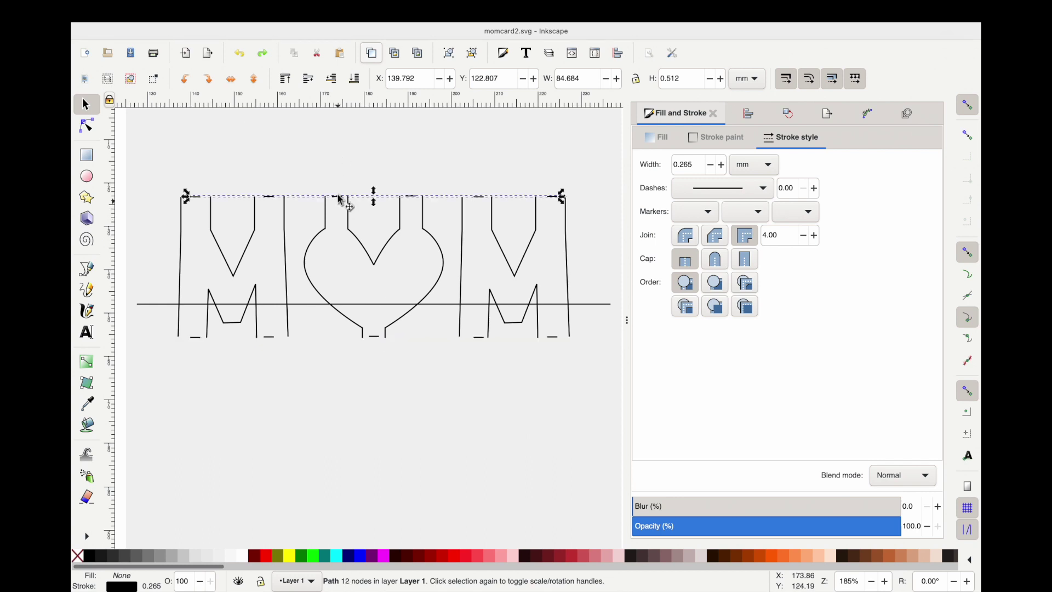
{"action": "left_click_drag", "start_coordinate": [343, 206], "coordinate": [334, 209]}
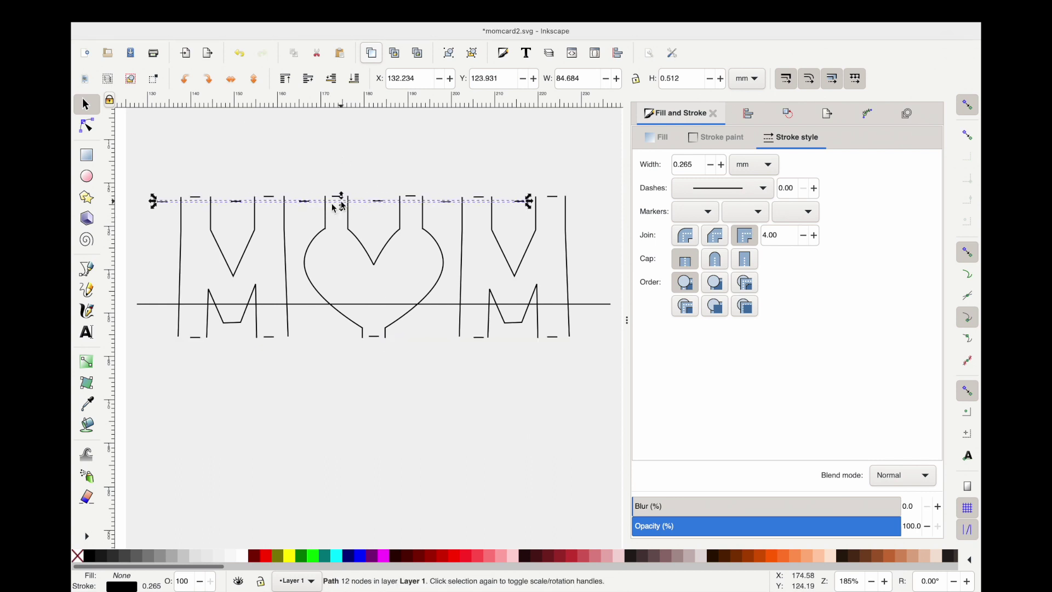
{"action": "left_click_drag", "start_coordinate": [164, 208], "coordinate": [177, 239]}
{"action": "key", "text": "ctrl+z"}
{"action": "left_click", "coordinate": [161, 202]}
{"action": "key", "text": "ctrl+z"}
{"action": "scroll", "coordinate": [178, 238], "scroll_direction": "down", "scroll_amount": 2}
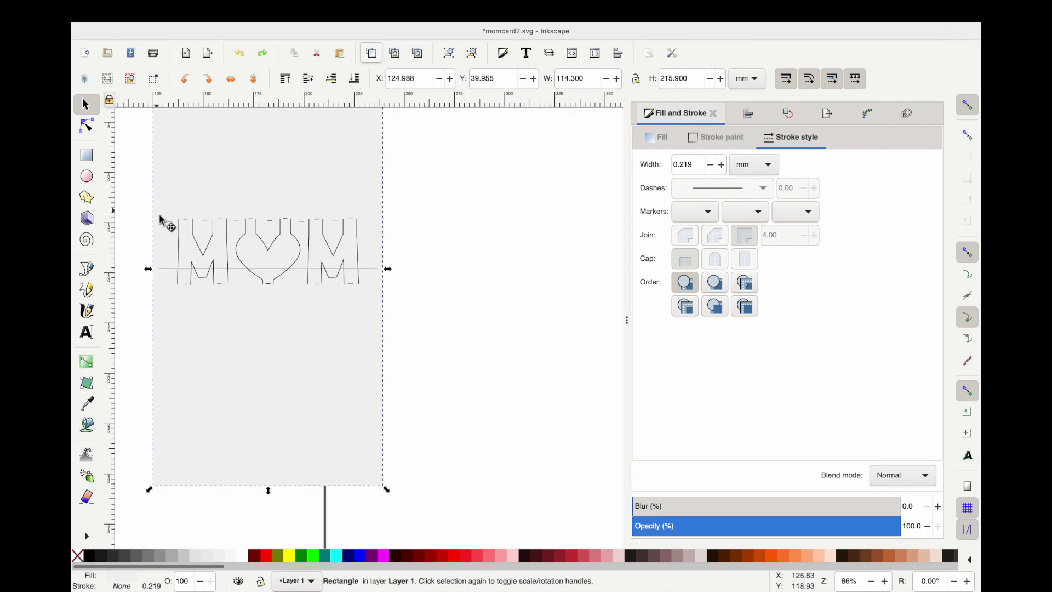
{"action": "scroll", "coordinate": [160, 215], "scroll_direction": "up", "scroll_amount": 2}
{"action": "scroll", "coordinate": [164, 223], "scroll_direction": "up", "scroll_amount": 2}
{"action": "left_click", "coordinate": [198, 239]}
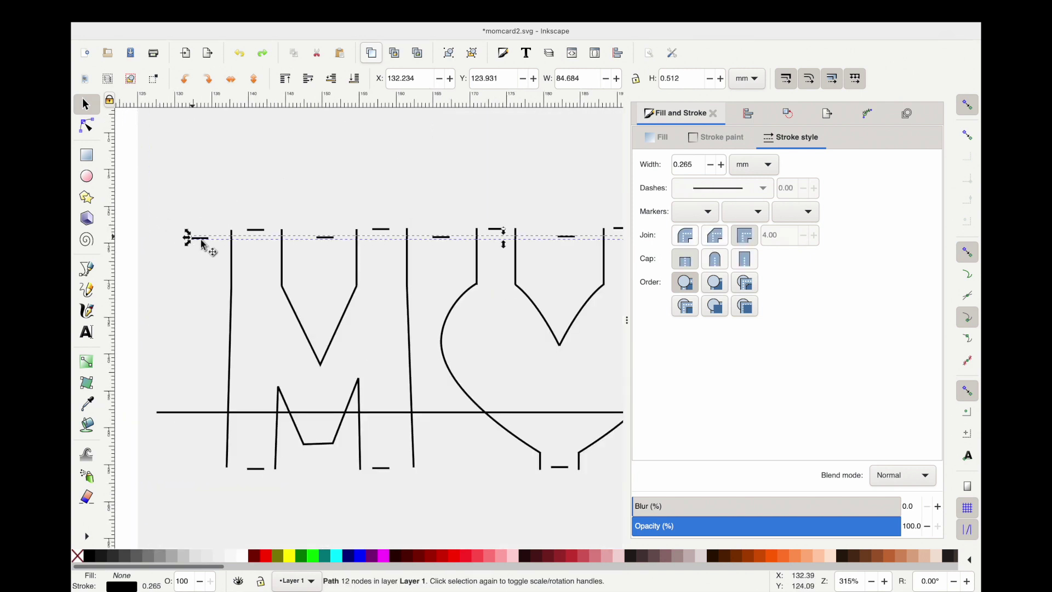
{"action": "left_click_drag", "start_coordinate": [238, 262], "coordinate": [206, 244]}
{"action": "left_click", "coordinate": [205, 244]}
{"action": "scroll", "coordinate": [206, 244], "scroll_direction": "up", "scroll_amount": 2}
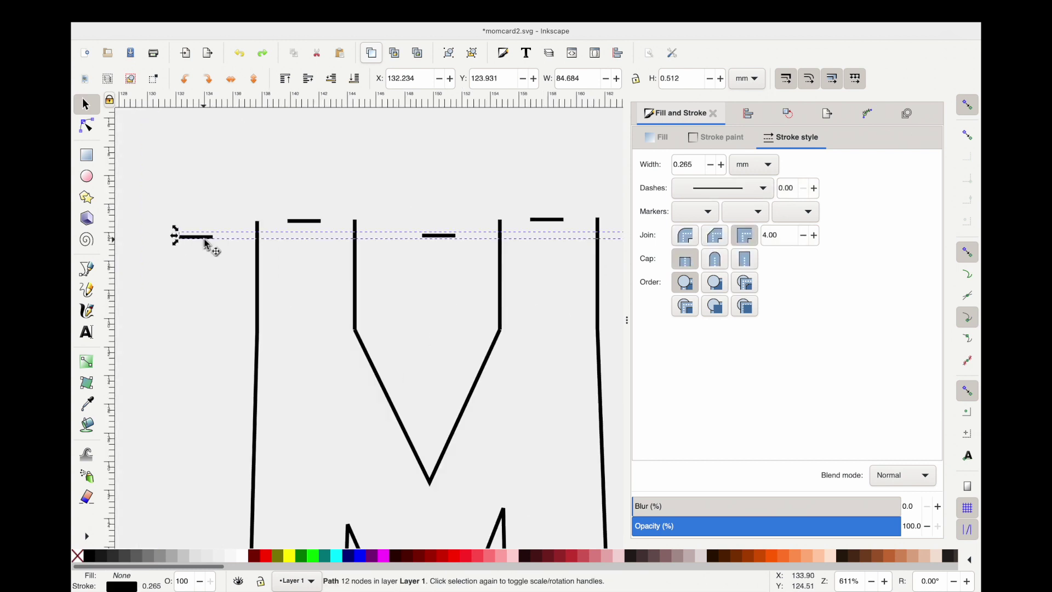
{"action": "left_click_drag", "start_coordinate": [280, 271], "coordinate": [232, 270]}
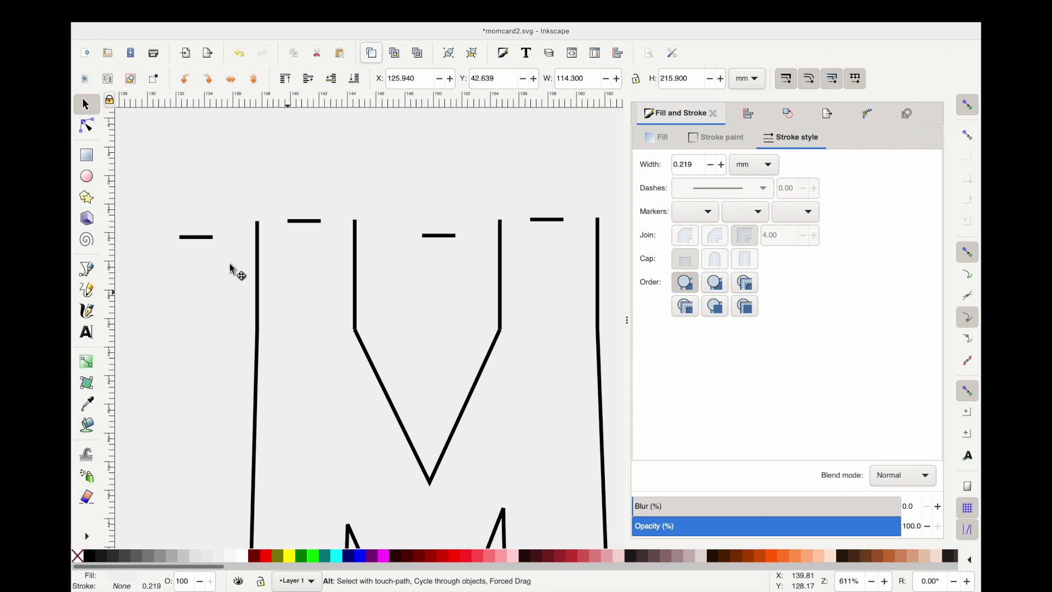
{"action": "left_click", "coordinate": [198, 240]}
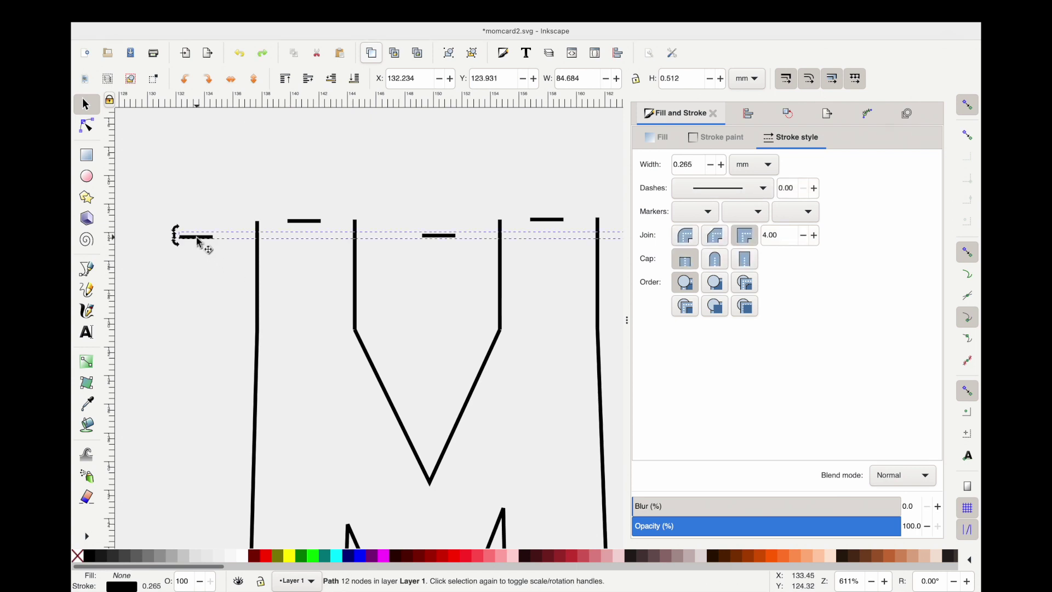
{"action": "left_click_drag", "start_coordinate": [251, 273], "coordinate": [252, 277]}
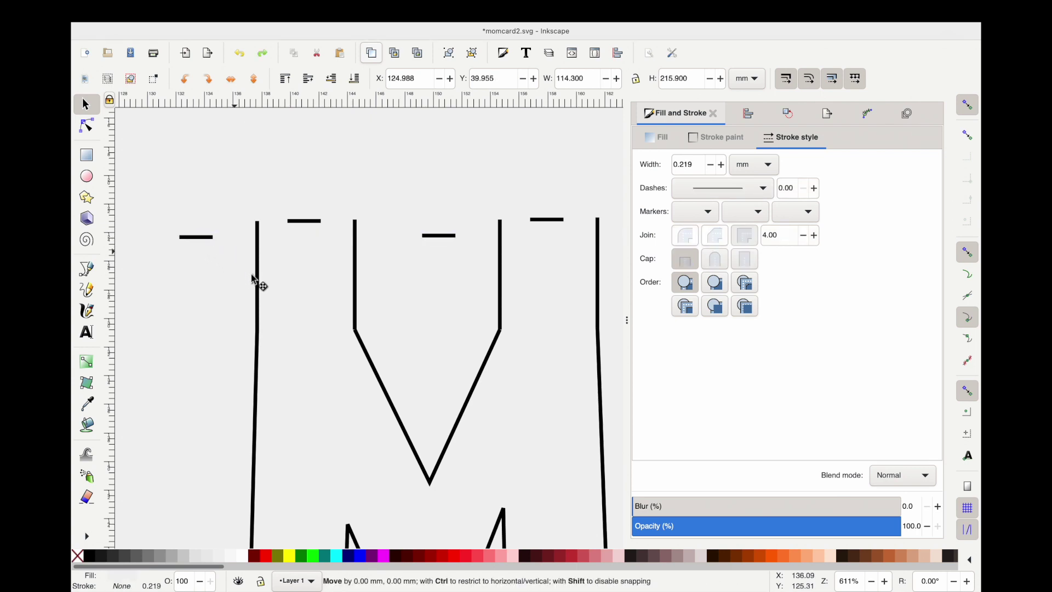
{"action": "left_click", "coordinate": [202, 243]}
{"action": "left_click_drag", "start_coordinate": [197, 242], "coordinate": [195, 238]}
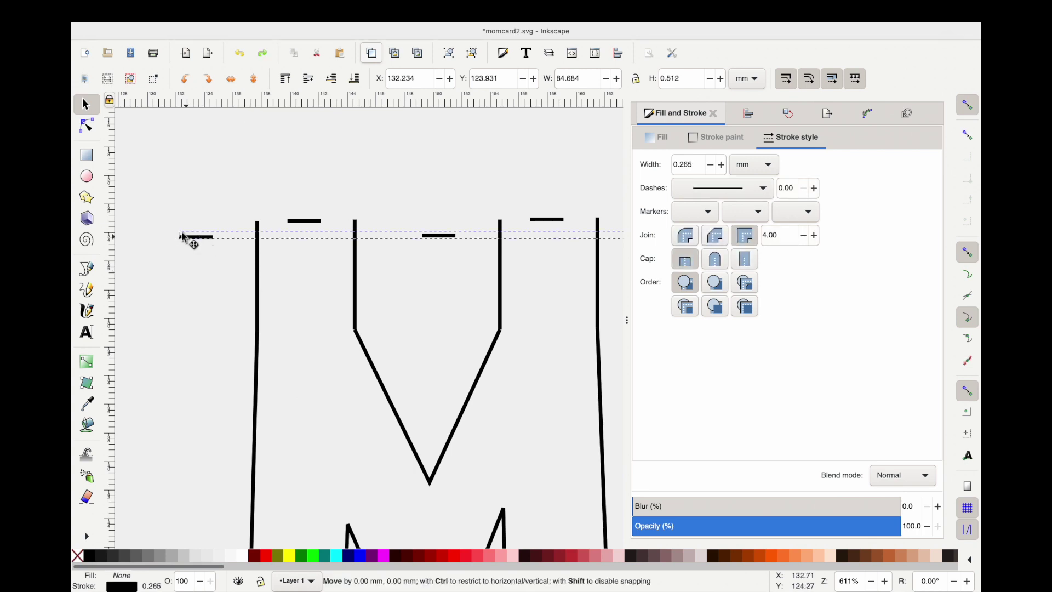
Step: Move the duplicated row of short lines down level with the heart's shoulders and center it on the lettering's vertical axis
{"action": "left_click_drag", "start_coordinate": [296, 251], "coordinate": [335, 341]}
{"action": "key", "text": "Left"}
{"action": "key", "text": "Left"}
{"action": "key", "text": "Left"}
{"action": "key", "text": "Left"}
{"action": "key", "text": "Left"}
{"action": "key", "text": "Left"}
{"action": "key", "text": "Left"}
{"action": "key", "text": "Left"}
{"action": "key", "text": "Right"}
{"action": "key", "text": "Right"}
{"action": "key", "text": "Right"}
{"action": "left_click", "coordinate": [355, 302], "text": "shift"}
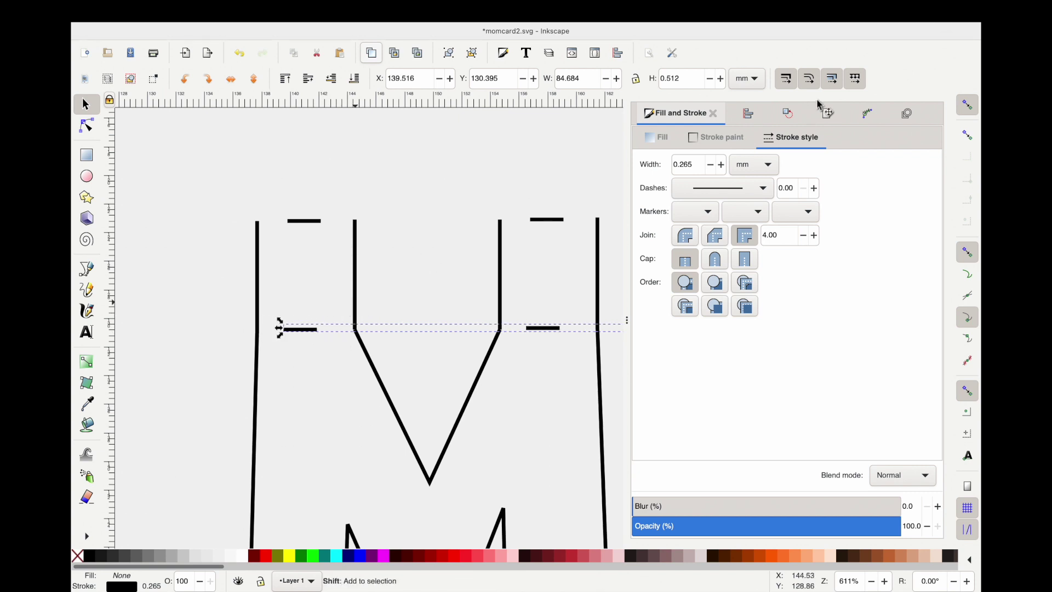
{"action": "left_click", "coordinate": [749, 114]}
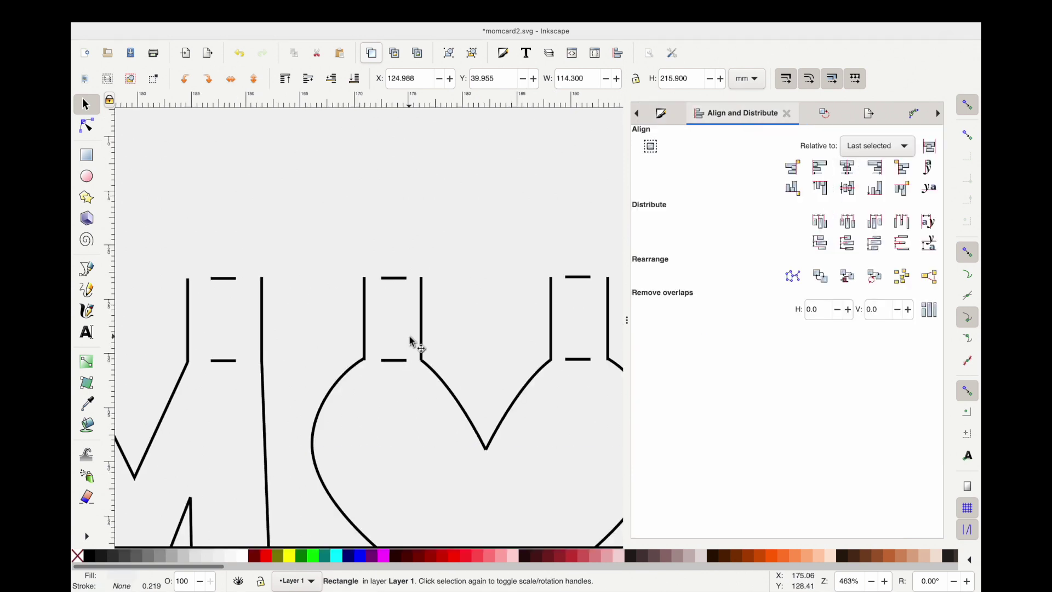
Step: Shorten the lower fold line in the heart's left upper opening by nudging both end nodes inward
{"action": "scroll", "coordinate": [368, 378], "scroll_direction": "up", "scroll_amount": 3}
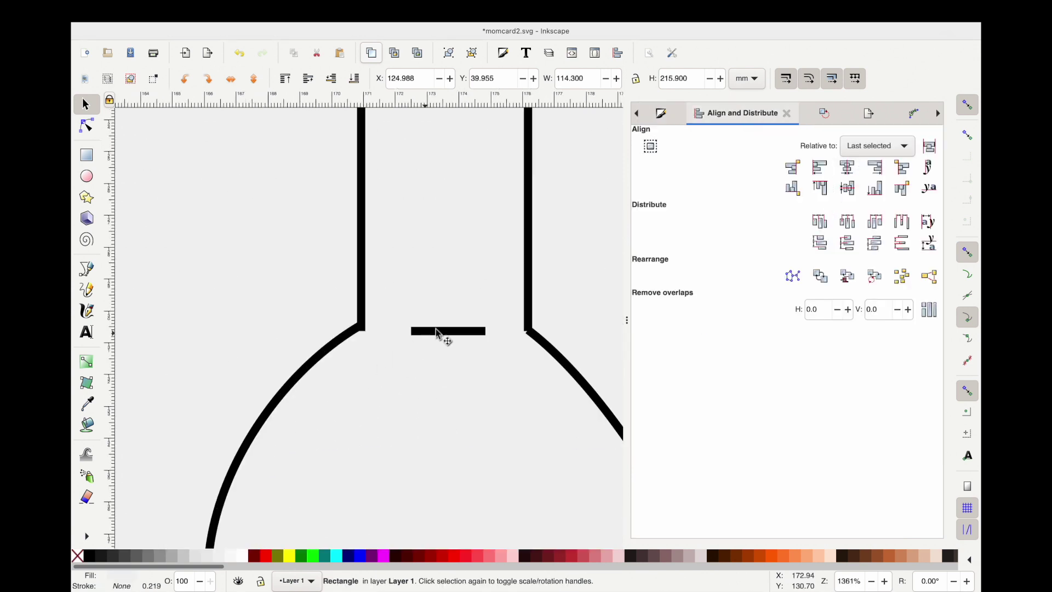
{"action": "left_click", "coordinate": [439, 331]}
{"action": "key", "text": "n"}
{"action": "left_click_drag", "start_coordinate": [394, 312], "coordinate": [427, 357]}
{"action": "key", "text": "Right"}
{"action": "left_click_drag", "start_coordinate": [489, 348], "coordinate": [471, 317]}
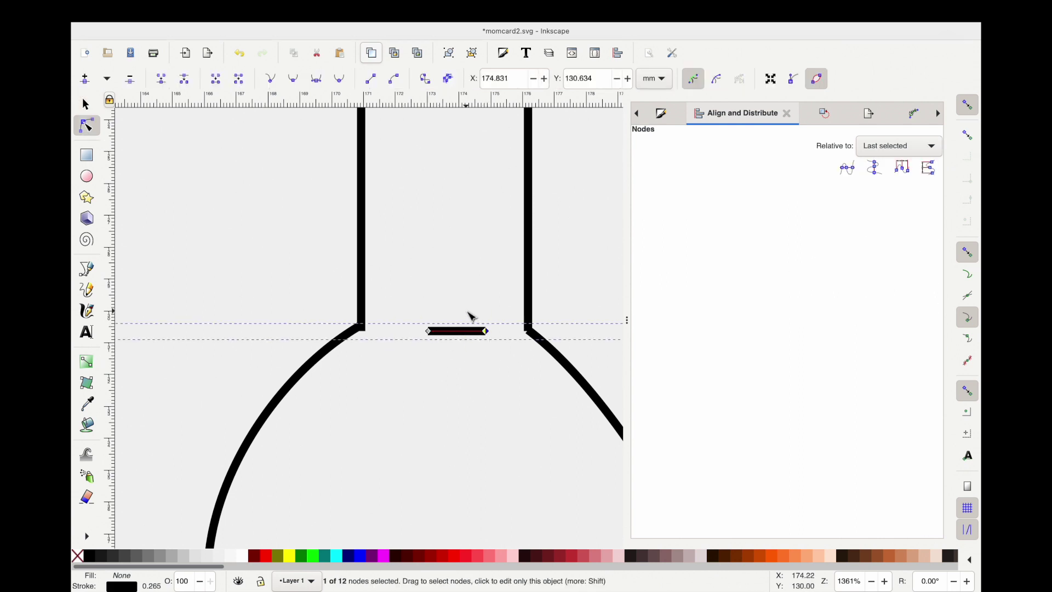
Step: Shorten the top fold line in the heart's left upper opening by moving both end nodes inward
{"action": "scroll", "coordinate": [469, 315], "scroll_direction": "up", "scroll_amount": 10}
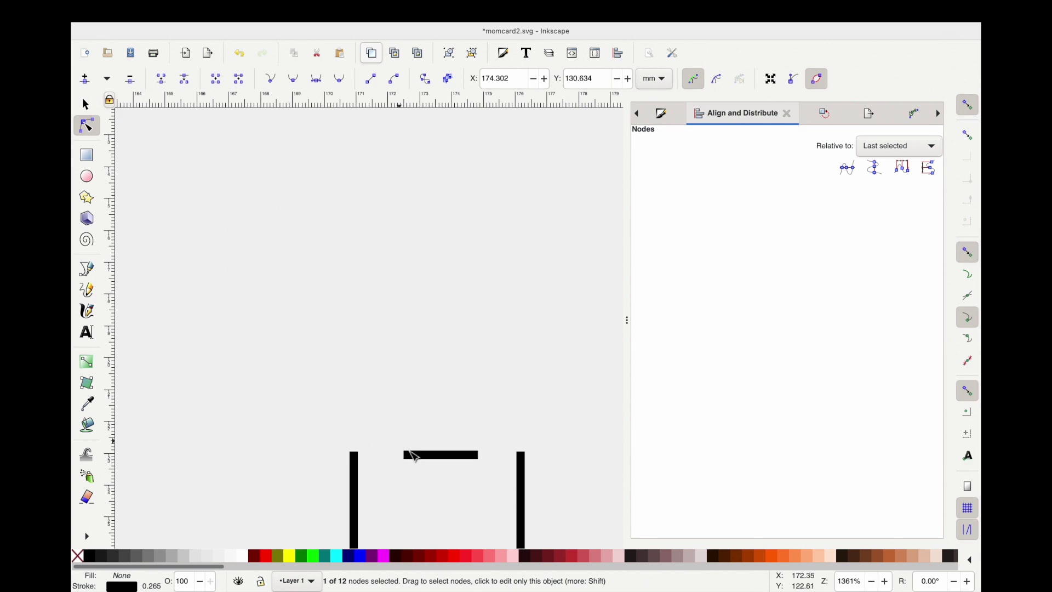
{"action": "left_click_drag", "start_coordinate": [389, 437], "coordinate": [420, 484]}
{"action": "key", "text": "Right"}
{"action": "left_click_drag", "start_coordinate": [496, 479], "coordinate": [462, 436]}
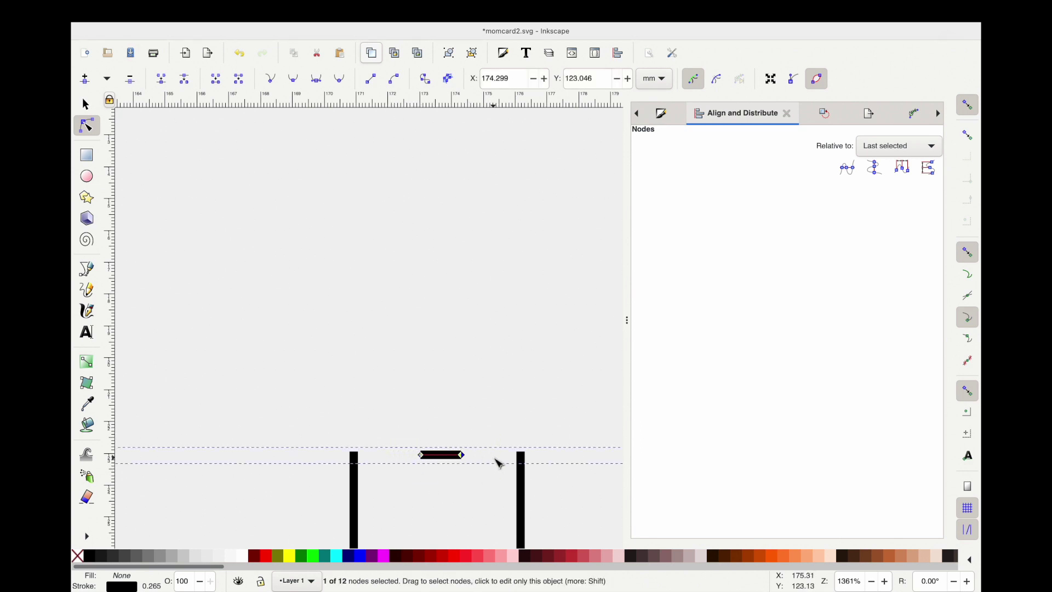
Step: Shorten the top fold line in the heart's right upper opening equally from both ends
{"action": "scroll", "coordinate": [499, 464], "scroll_direction": "right", "scroll_amount": 5}
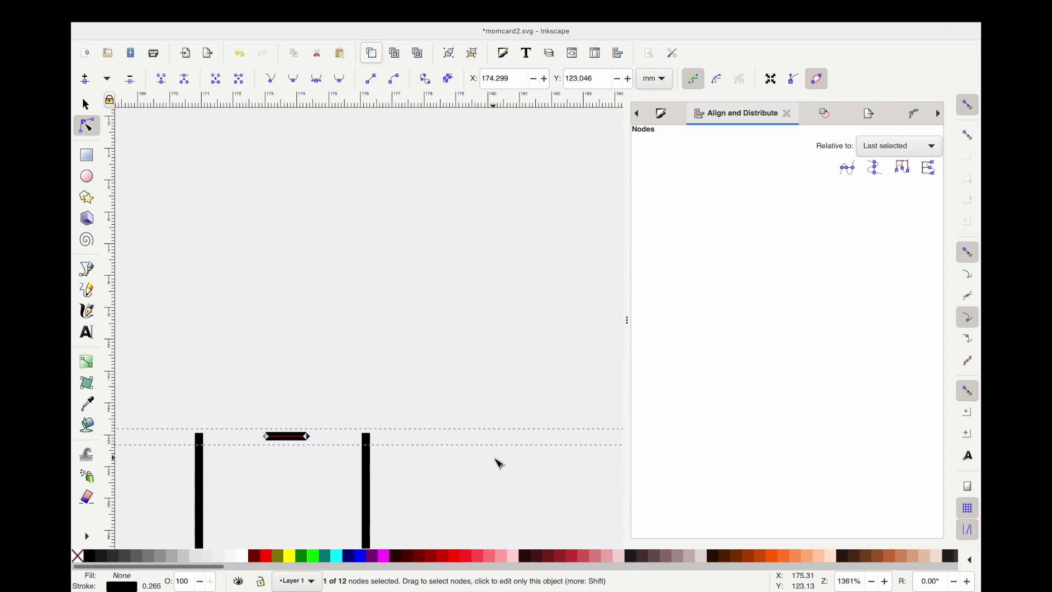
{"action": "scroll", "coordinate": [499, 465], "scroll_direction": "right", "scroll_amount": 14}
{"action": "scroll", "coordinate": [498, 463], "scroll_direction": "down", "scroll_amount": 5}
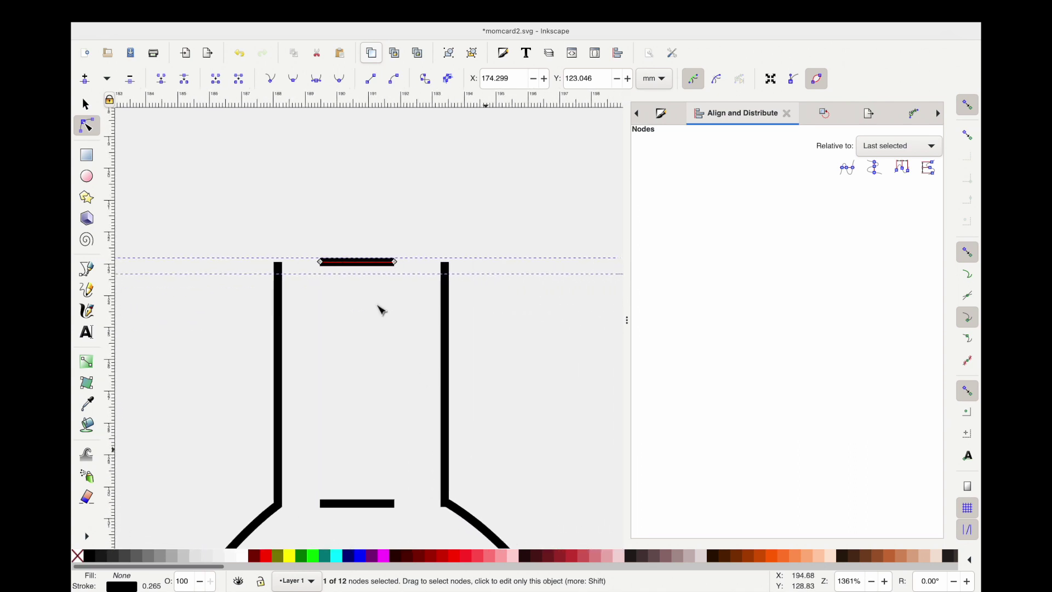
{"action": "left_click_drag", "start_coordinate": [310, 239], "coordinate": [347, 280]}
{"action": "key", "text": "Right"}
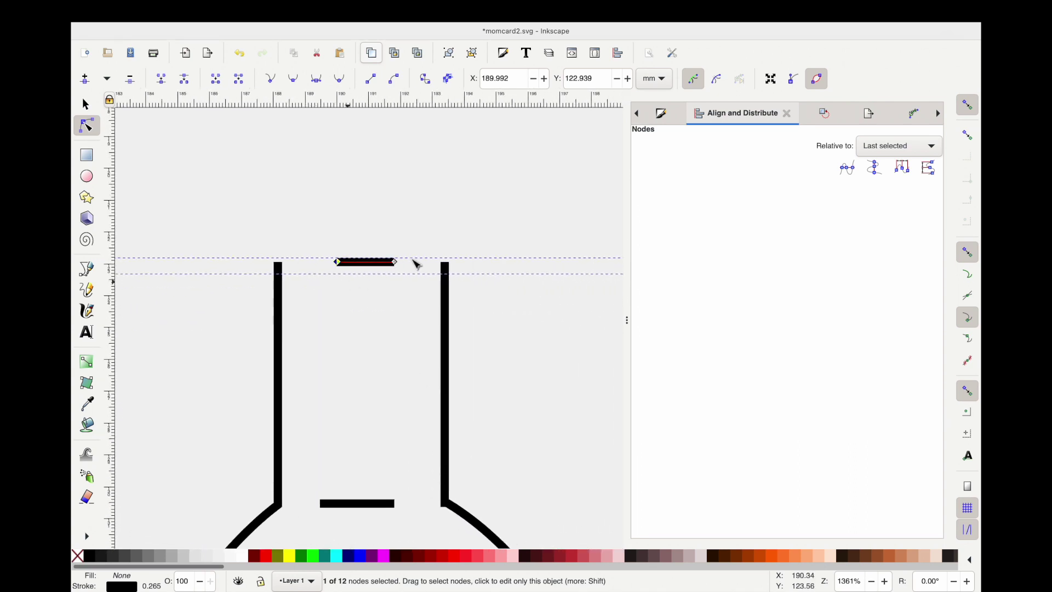
{"action": "key", "text": "Tab"}
{"action": "key", "text": "Left"}
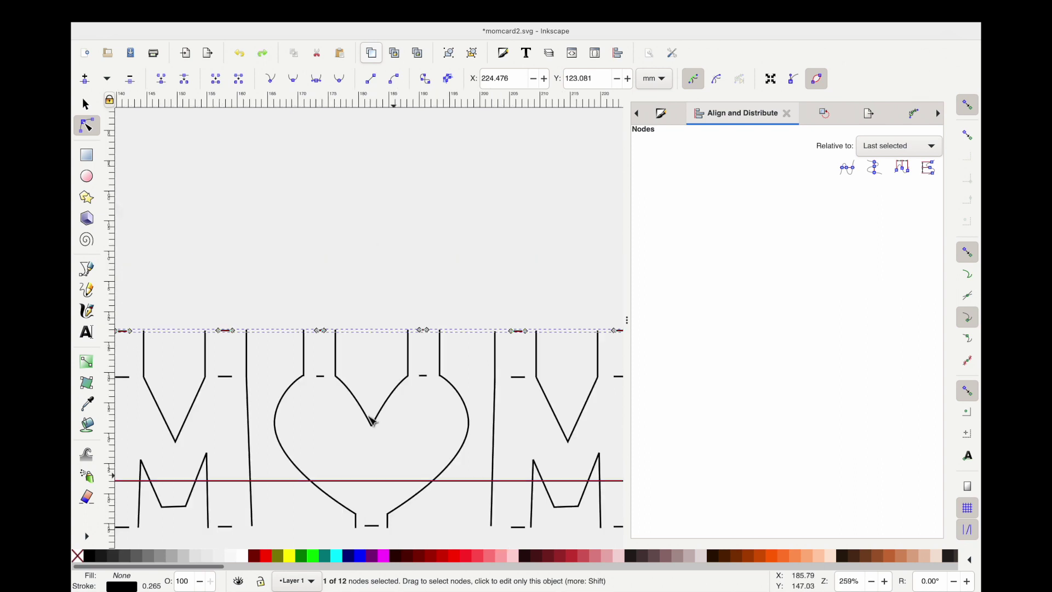
Step: Shorten the fold line in the heart's bottom opening by moving its end nodes inward
{"action": "scroll", "coordinate": [392, 443], "scroll_direction": "down", "scroll_amount": 4}
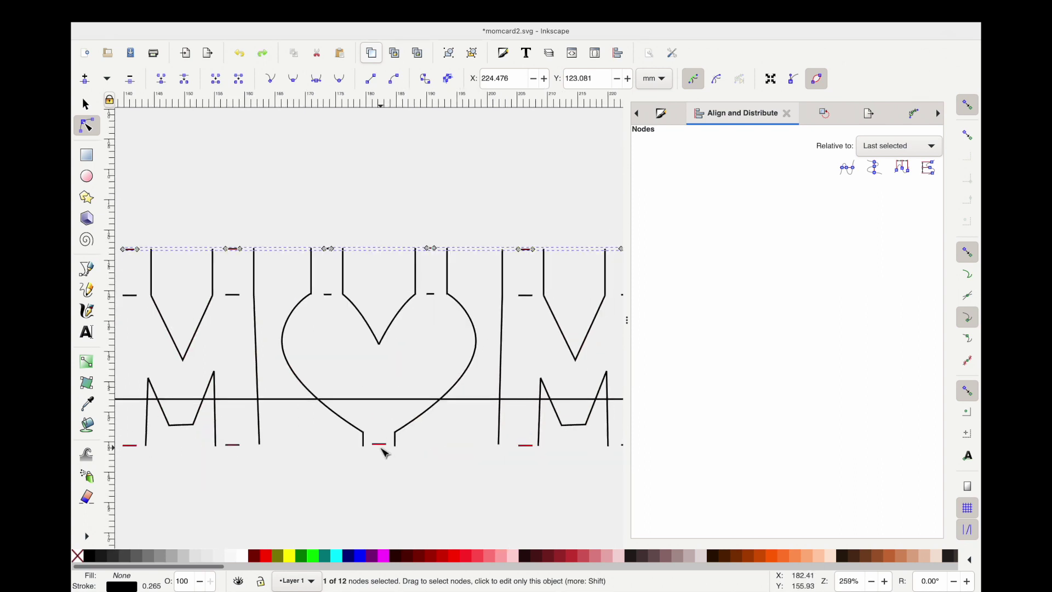
{"action": "left_click", "coordinate": [383, 446]}
{"action": "left_click_drag", "start_coordinate": [377, 456], "coordinate": [379, 432]}
{"action": "key", "text": "Right"}
{"action": "key", "text": "s"}
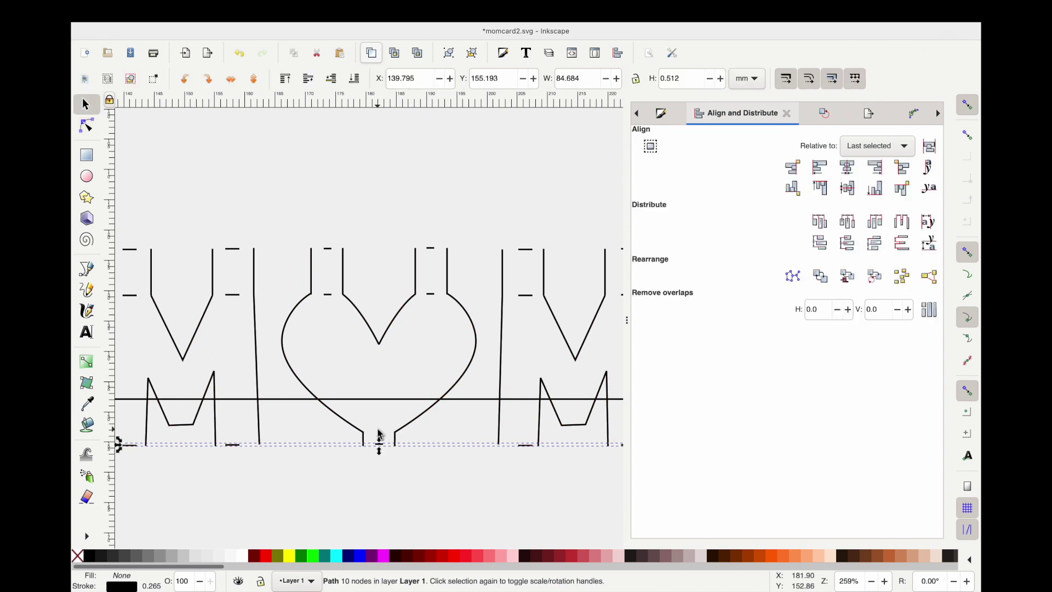
{"action": "left_click", "coordinate": [409, 487]}
Step: Combine the three rows of short fold lines and the MOM lettering into a single path
{"action": "scroll", "coordinate": [409, 487], "scroll_direction": "down", "scroll_amount": 2}
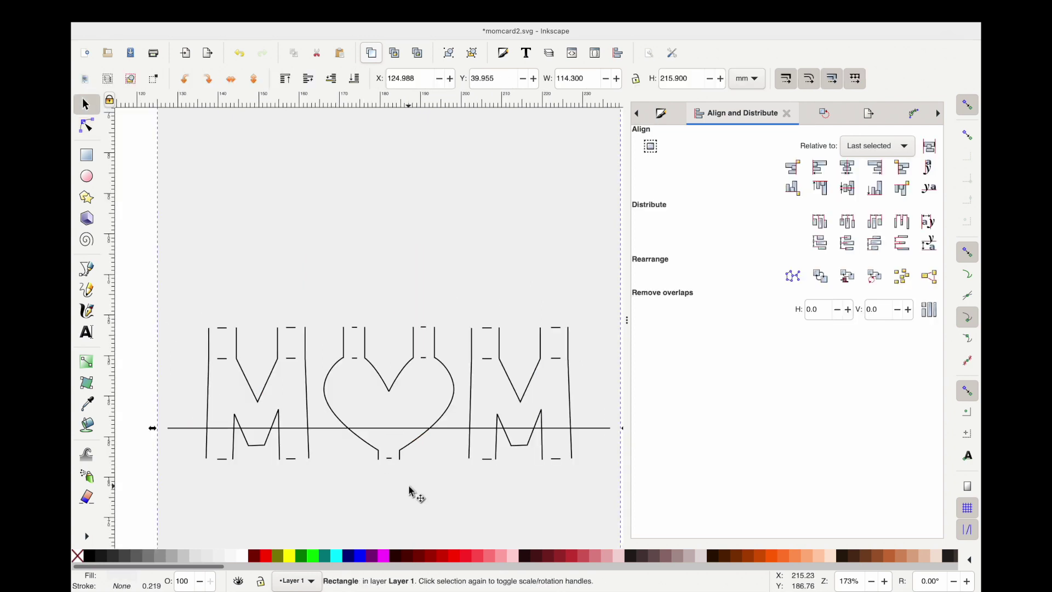
{"action": "left_click", "coordinate": [390, 461]}
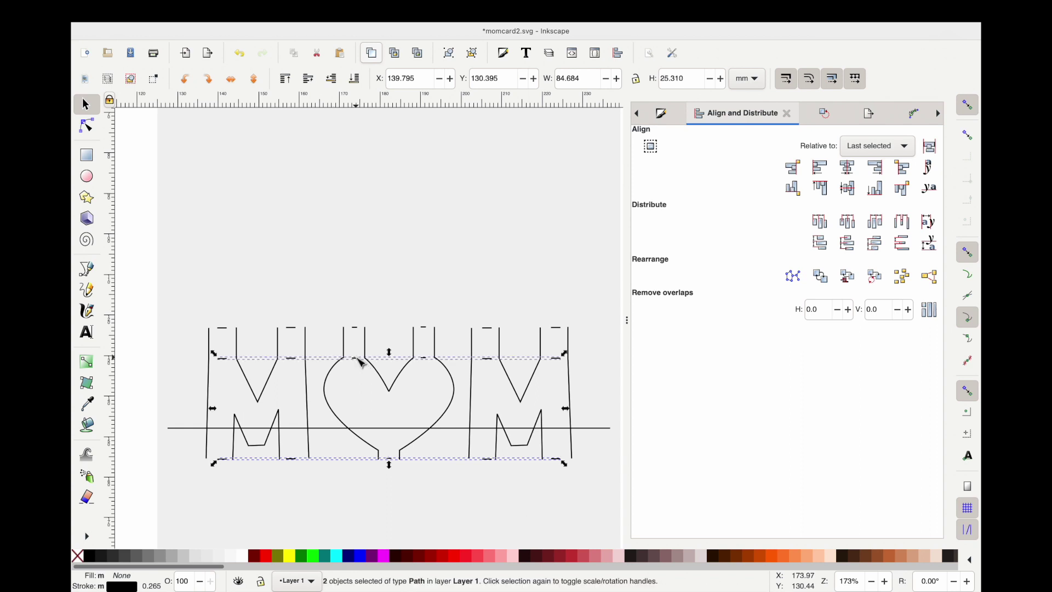
{"action": "left_click", "coordinate": [357, 359], "text": "shift"}
{"action": "left_click", "coordinate": [356, 329], "text": "shift"}
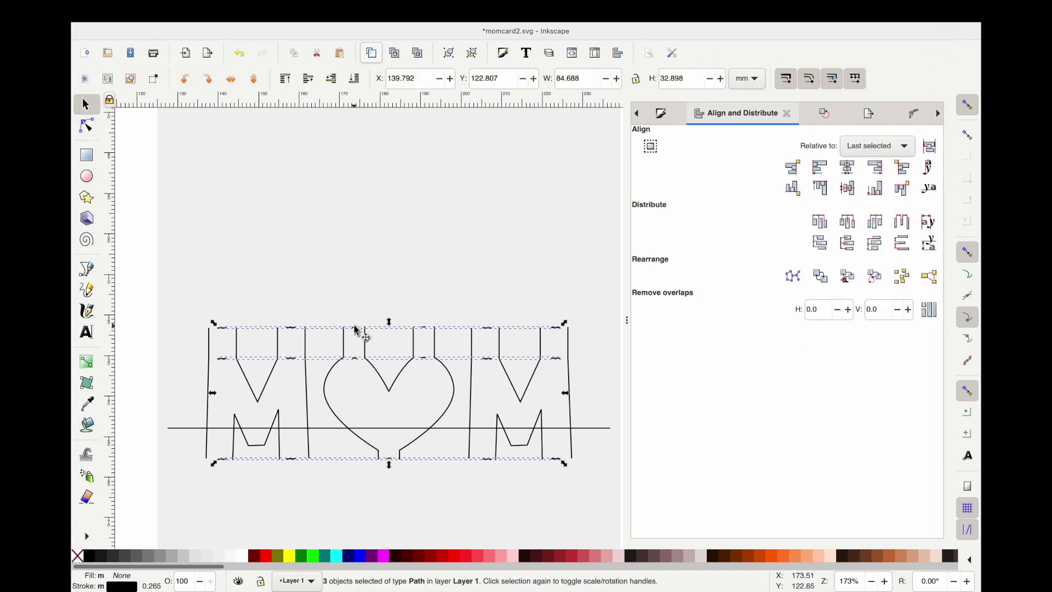
{"action": "key", "text": "ctrl+k"}
{"action": "left_click", "coordinate": [382, 374], "text": "shift"}
{"action": "key", "text": "ctrl+k"}
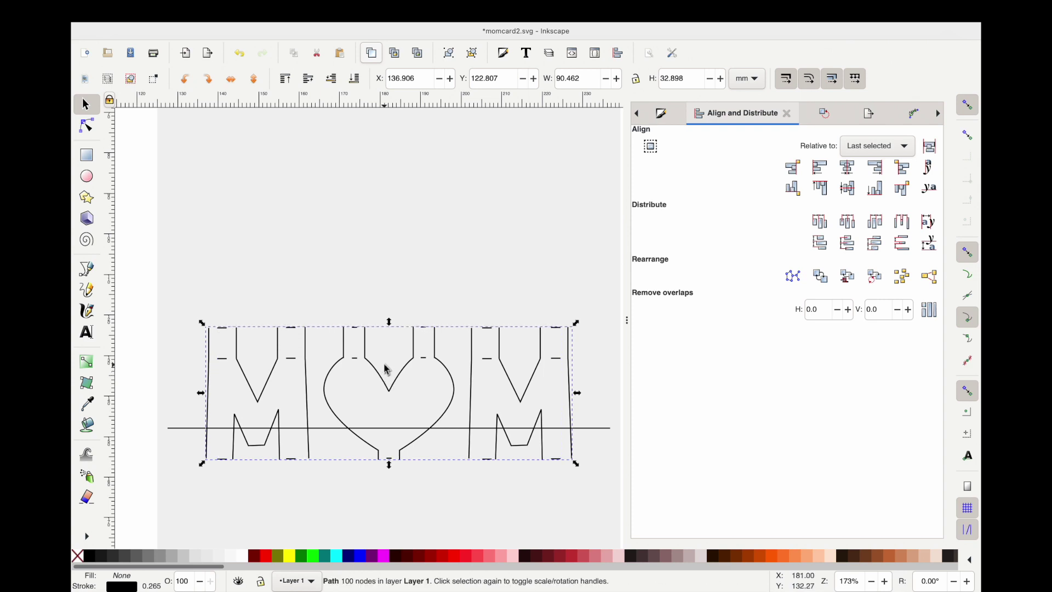
Step: Set the combined MOM path's stroke width to 0.01 mm and deselect it
{"action": "scroll", "coordinate": [386, 370], "scroll_direction": "down", "scroll_amount": 2}
{"action": "key", "text": "n"}
{"action": "scroll", "coordinate": [384, 367], "scroll_direction": "up", "scroll_amount": 2}
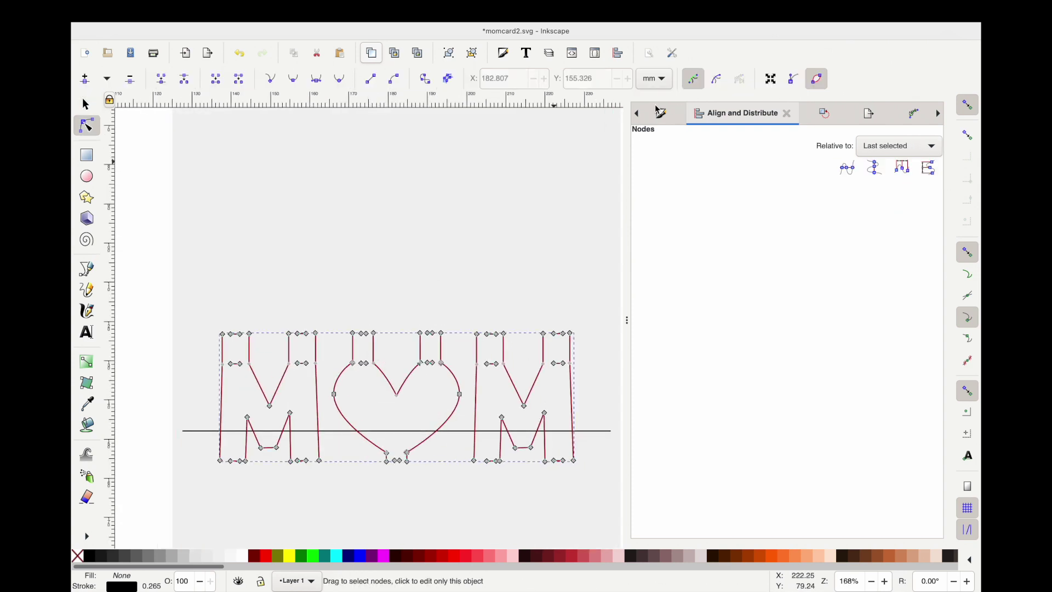
{"action": "key", "text": "ctrl+shift+f"}
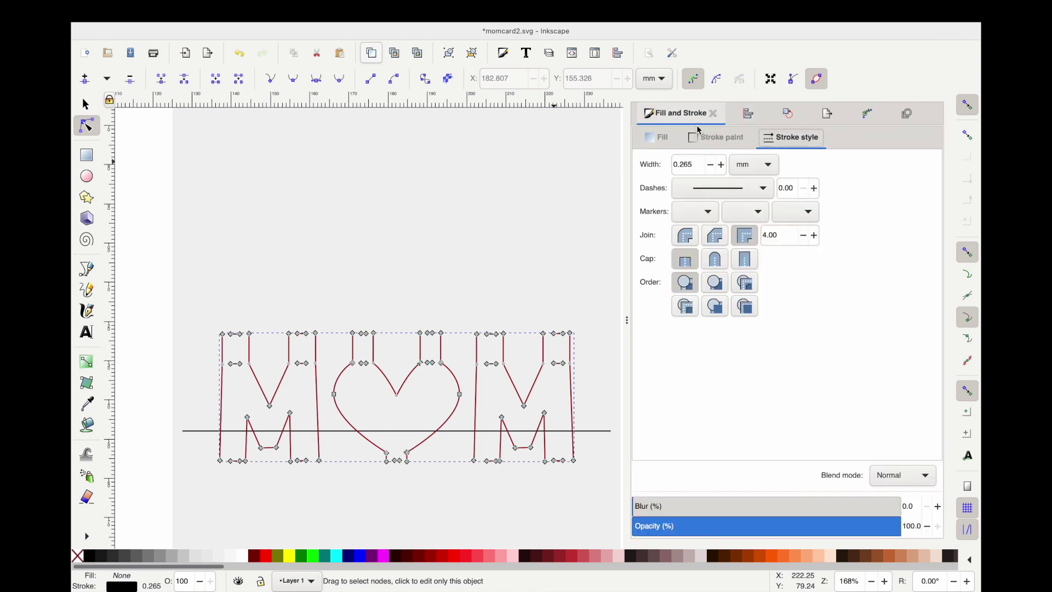
{"action": "left_click", "coordinate": [694, 165]}
{"action": "key", "text": "BackSpace"}
{"action": "key", "text": "BackSpace"}
{"action": "key", "text": "BackSpace"}
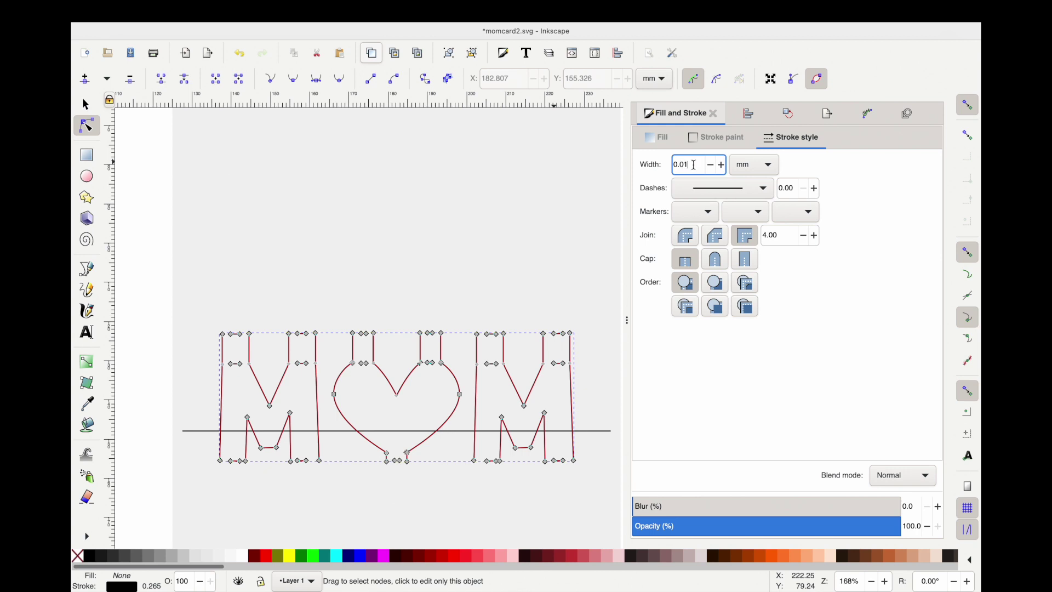
{"action": "key", "text": "Return"}
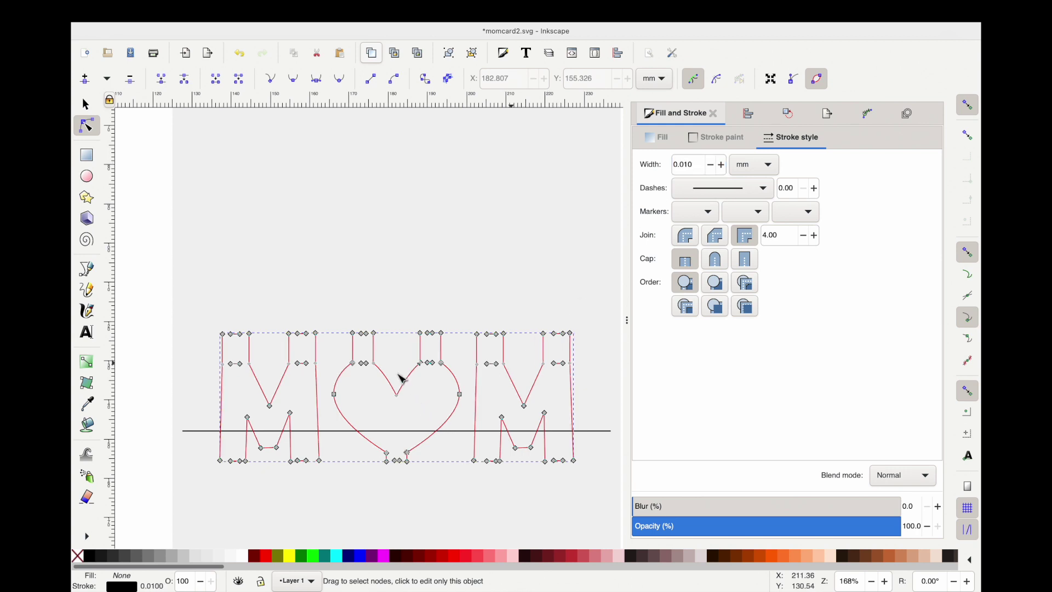
{"action": "left_click", "coordinate": [393, 288]}
{"action": "key", "text": "s"}
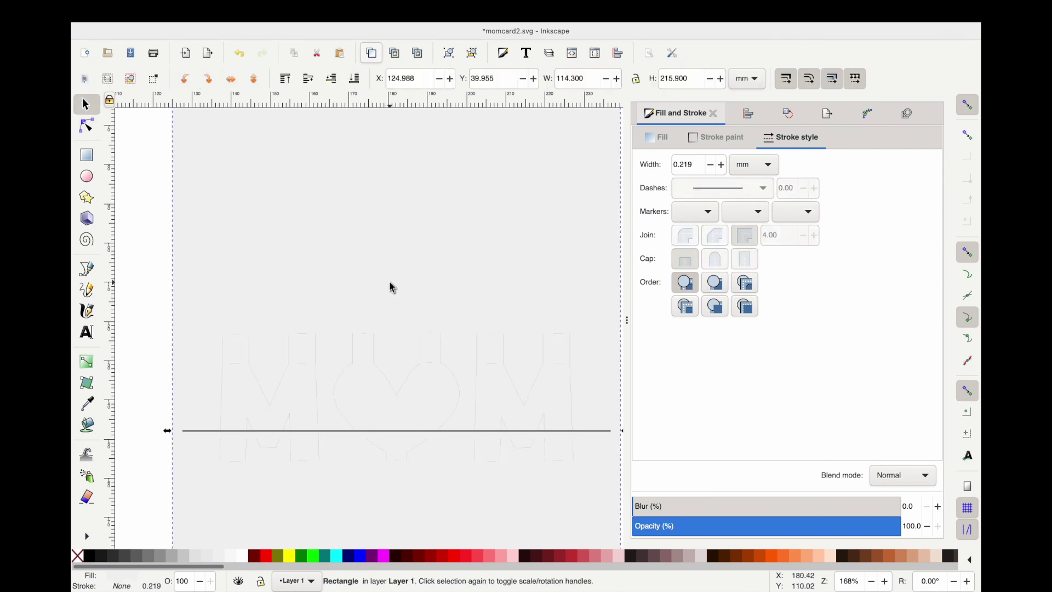
Step: Convert the combined MOM path's stroke to a path
{"action": "left_click", "coordinate": [383, 377]}
{"action": "left_click", "coordinate": [383, 378]}
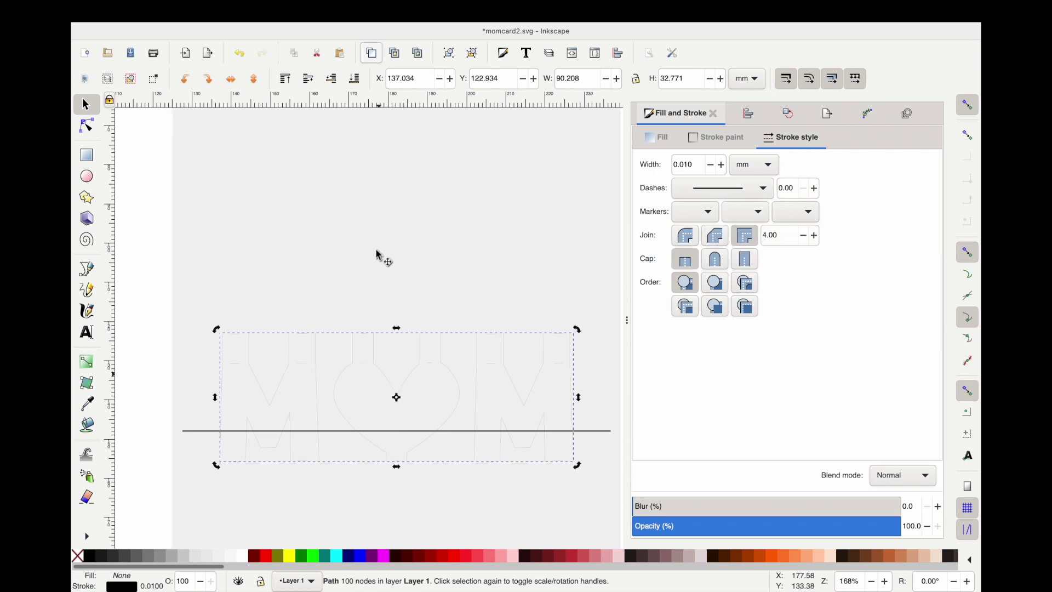
{"action": "mouse_move", "coordinate": [340, 3]}
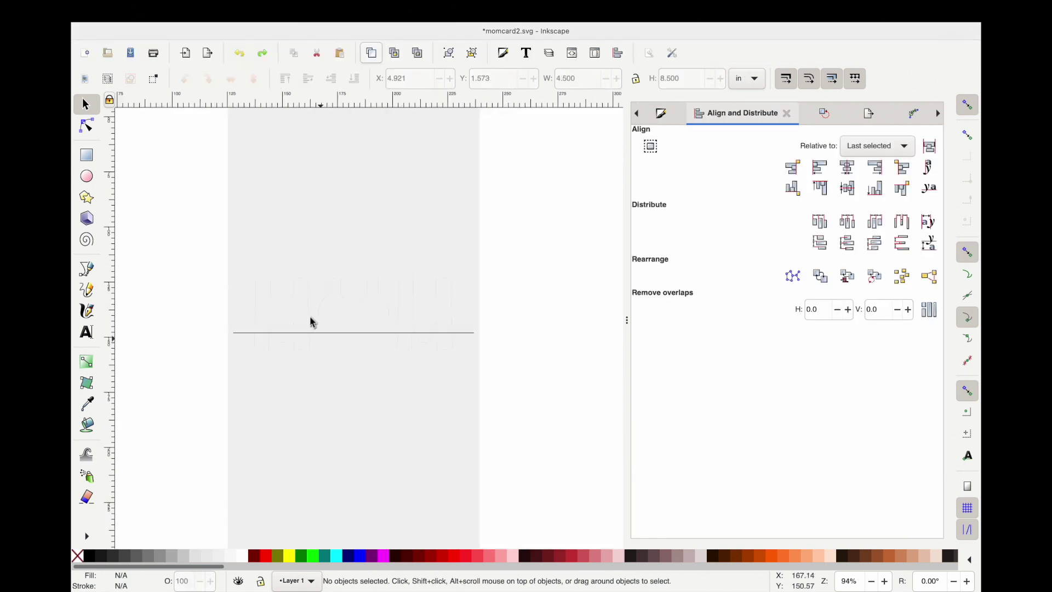
{"action": "left_click", "coordinate": [306, 316]}
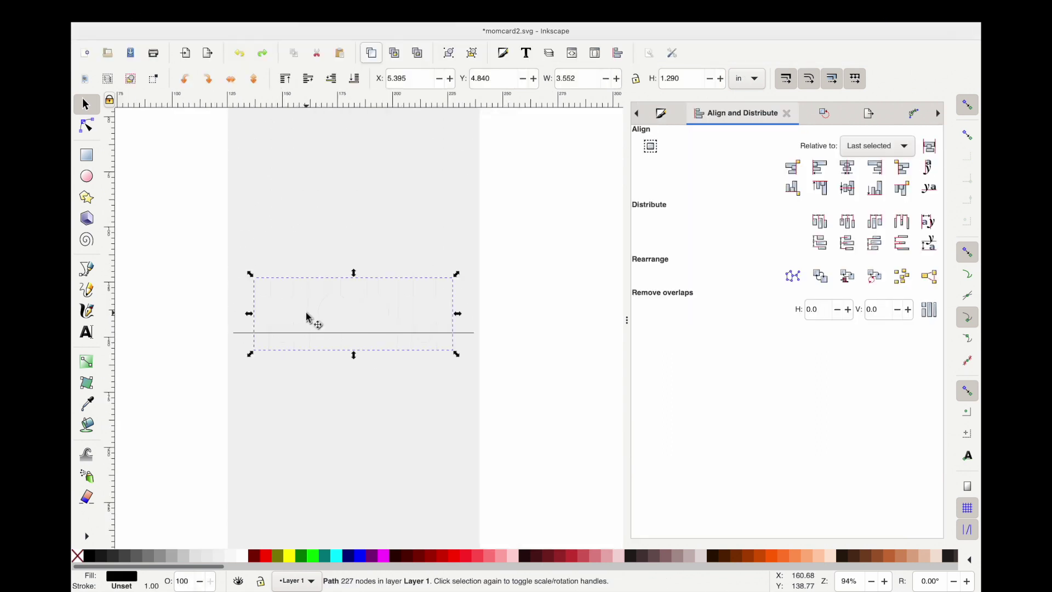
Step: Give the long horizontal fold line a widely spaced dash pattern and convert its stroke to a path
{"action": "scroll", "coordinate": [307, 317], "scroll_direction": "up", "scroll_amount": 2}
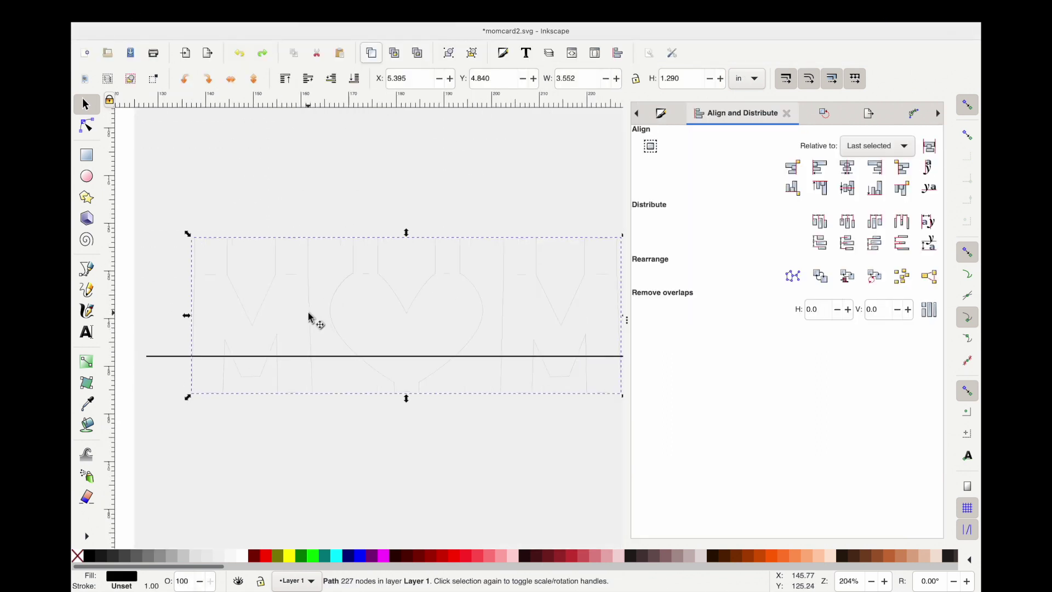
{"action": "left_click", "coordinate": [332, 416]}
{"action": "left_click", "coordinate": [337, 357]}
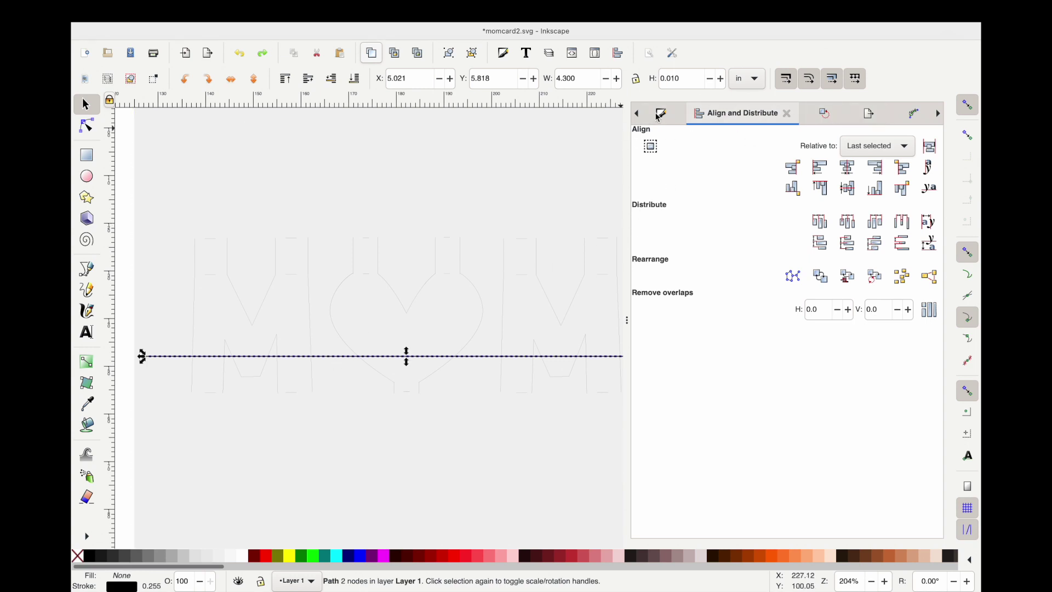
{"action": "key", "text": "ctrl+shift+f"}
{"action": "left_click", "coordinate": [724, 189]}
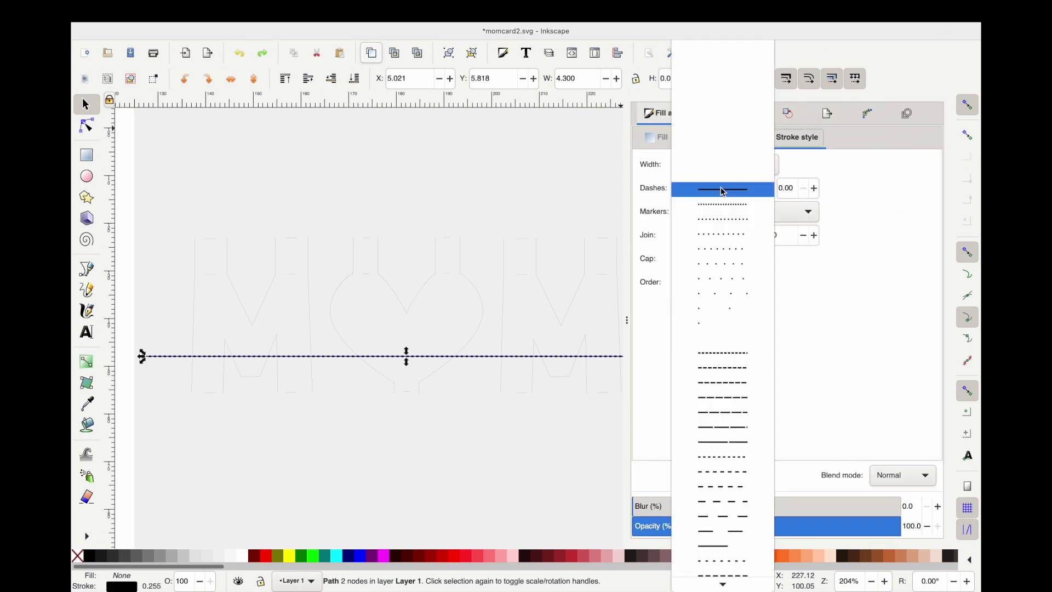
{"action": "left_click", "coordinate": [732, 520]}
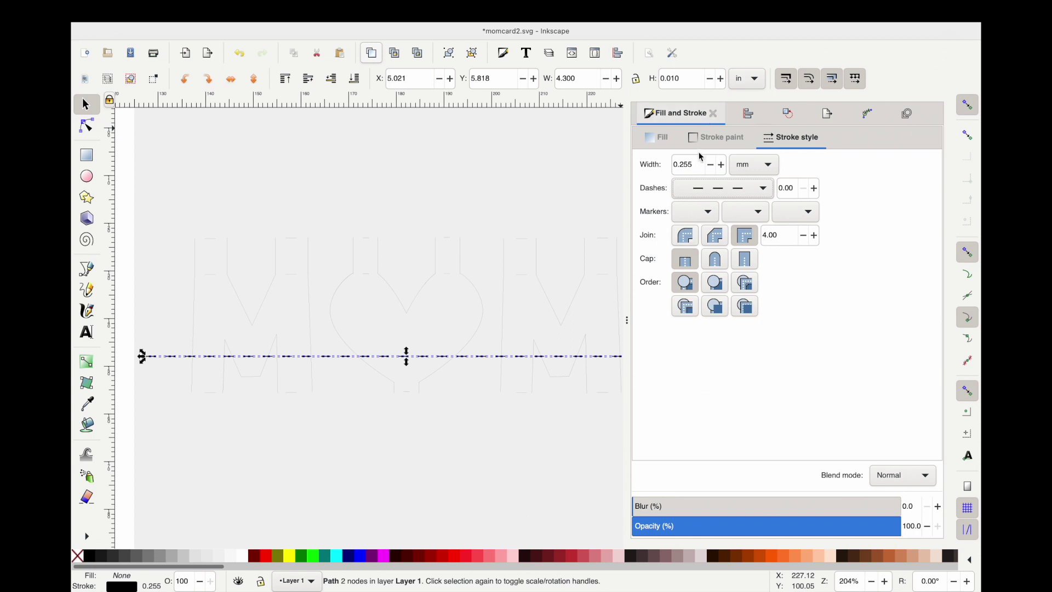
{"action": "left_click", "coordinate": [325, 11]}
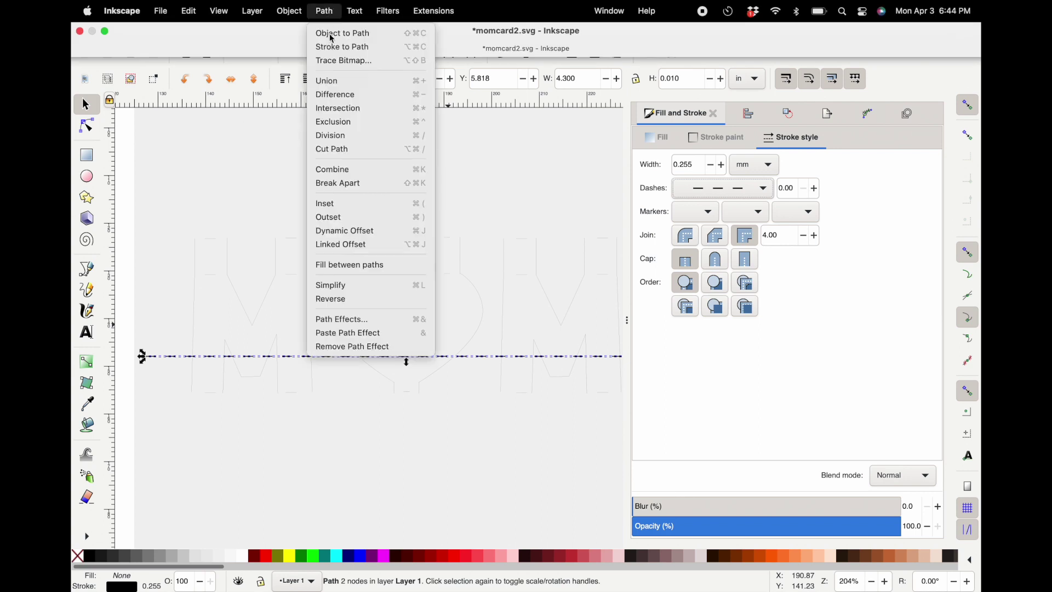
{"action": "left_click", "coordinate": [335, 48]}
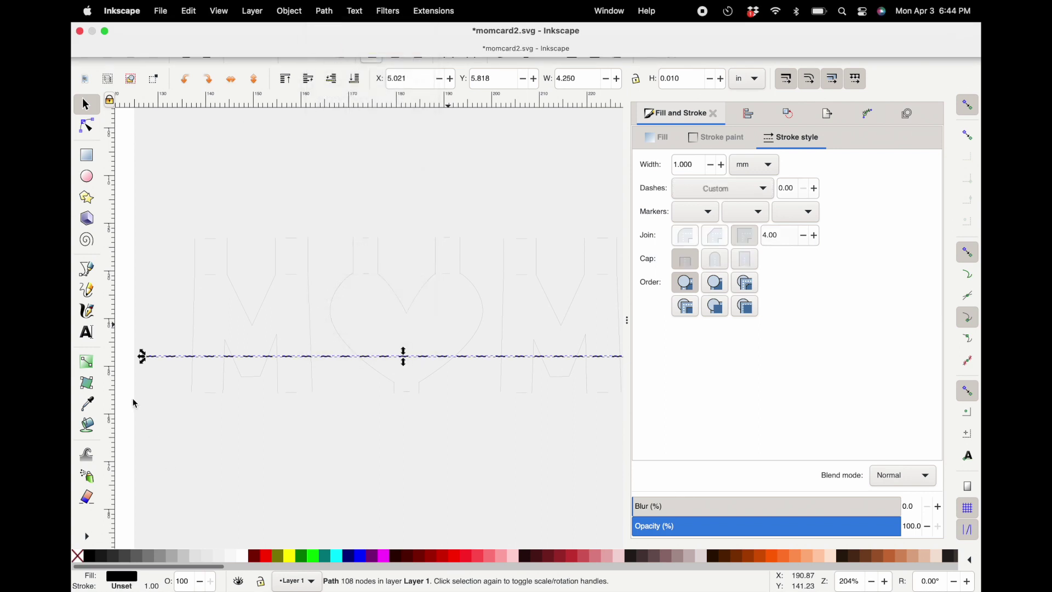
Step: Delete the fold line's dashes that run across the first M and the heart
{"action": "left_click", "coordinate": [175, 358]}
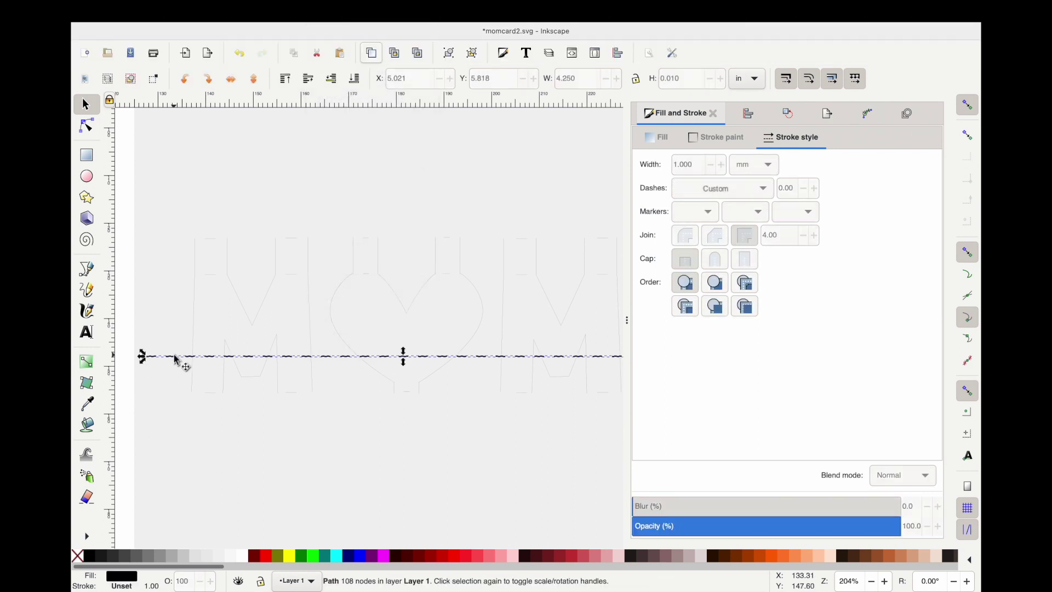
{"action": "double_click", "coordinate": [202, 357]}
{"action": "left_click_drag", "start_coordinate": [182, 341], "coordinate": [317, 370]}
{"action": "key", "text": "Delete"}
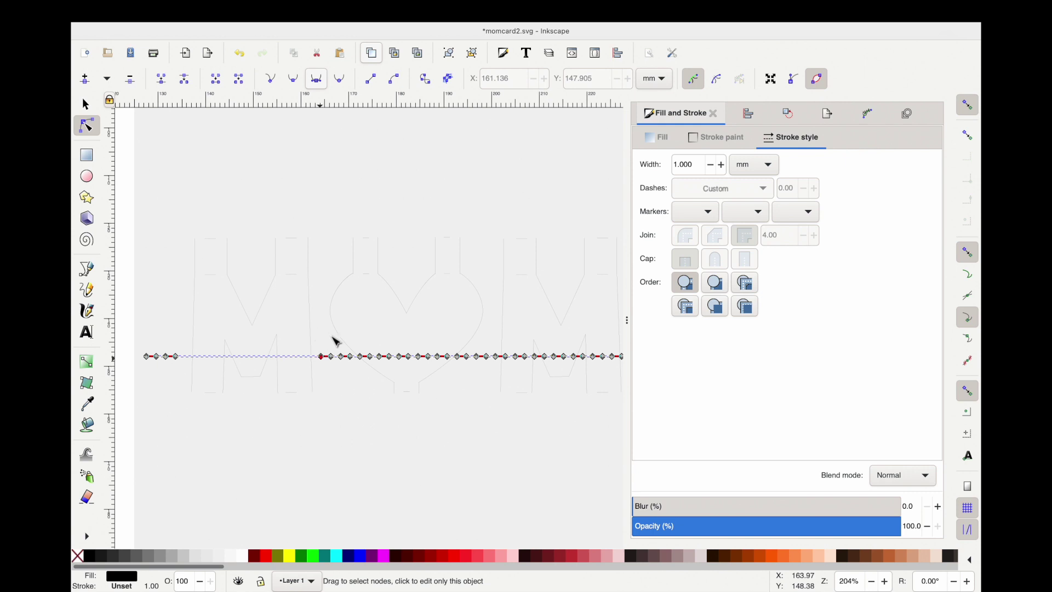
{"action": "left_click_drag", "start_coordinate": [337, 341], "coordinate": [476, 377]}
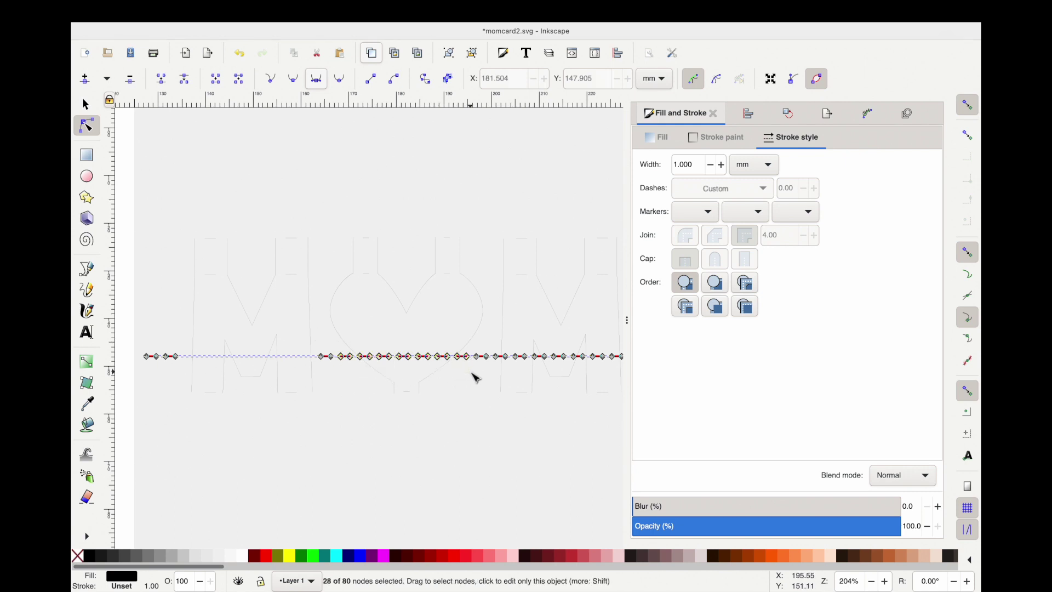
{"action": "key", "text": "Delete"}
Step: Delete the fold line's dashes that run across the last M
{"action": "scroll", "coordinate": [473, 376], "scroll_direction": "right", "scroll_amount": 5}
{"action": "scroll", "coordinate": [472, 376], "scroll_direction": "down", "scroll_amount": 1}
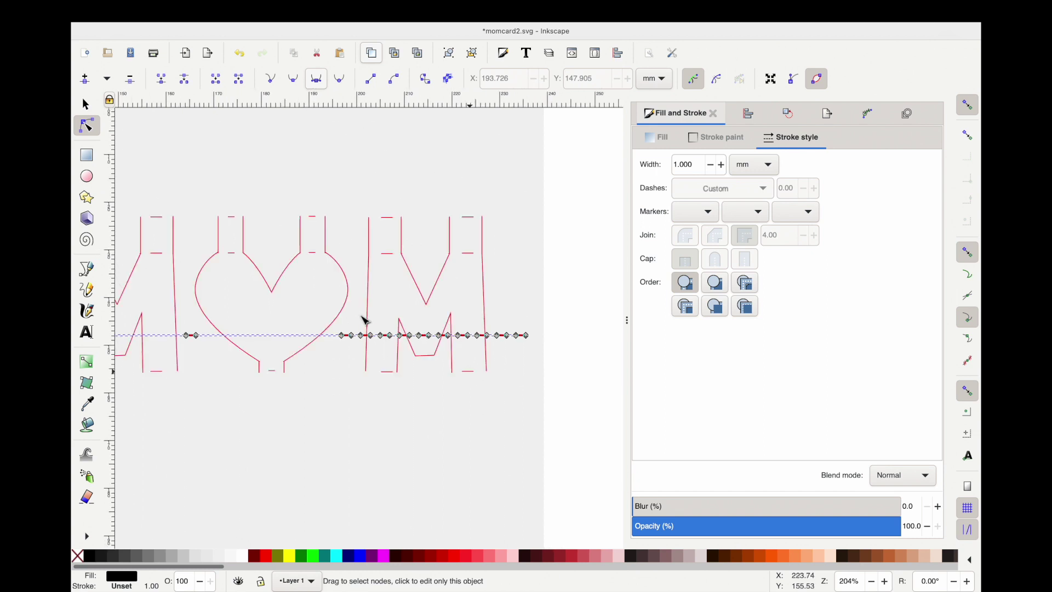
{"action": "left_click_drag", "start_coordinate": [358, 313], "coordinate": [493, 343]}
{"action": "key", "text": "Delete"}
Step: Set the dashed fold line's height to 0.001 in
{"action": "key", "text": "s"}
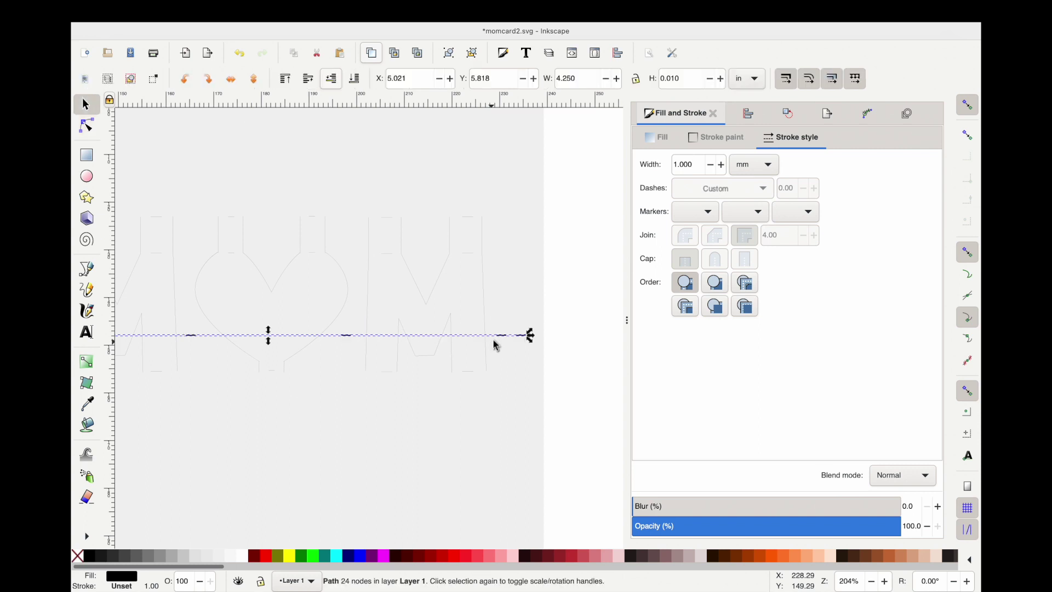
{"action": "left_click", "coordinate": [690, 78]}
{"action": "key", "text": "BackSpace"}
{"action": "key", "text": "BackSpace"}
{"action": "type", "text": "0"}
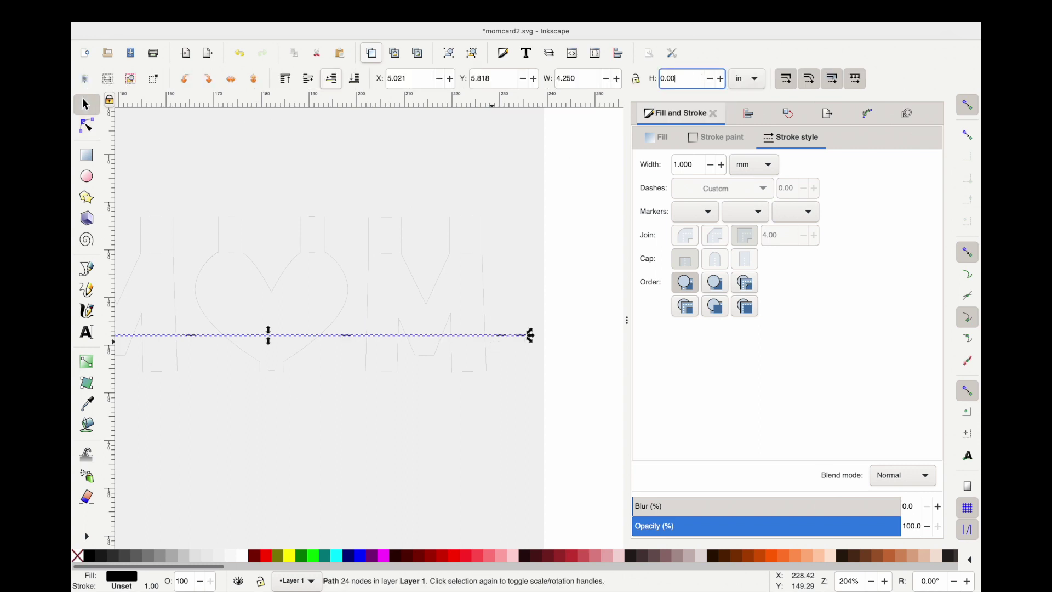
{"action": "key", "text": "Return"}
Step: Center the dashed fold line horizontally and vertically on the card rectangle
{"action": "left_click", "coordinate": [528, 374], "text": "shift"}
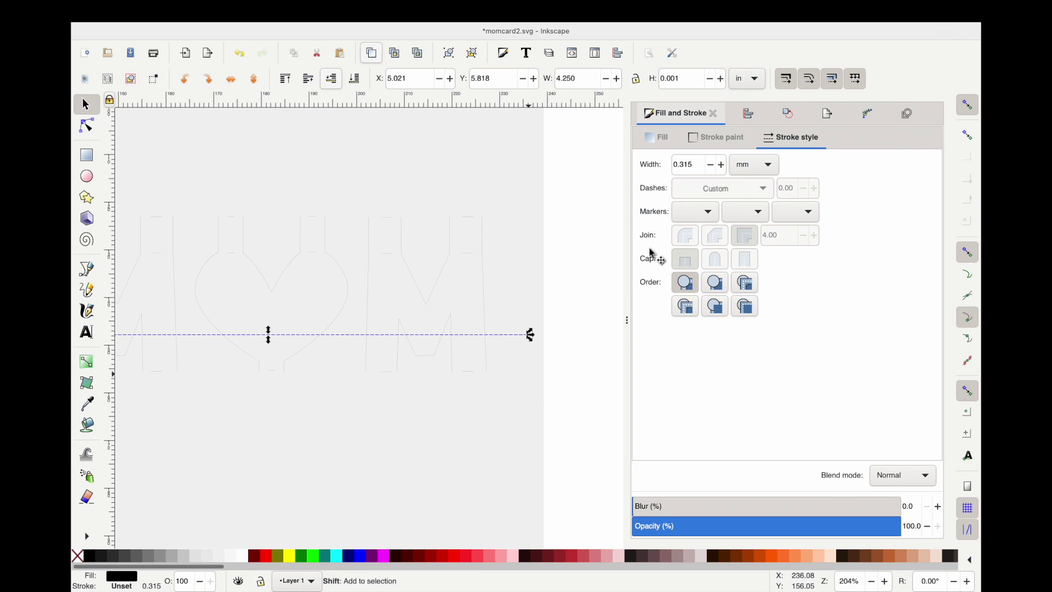
{"action": "left_click", "coordinate": [748, 115]}
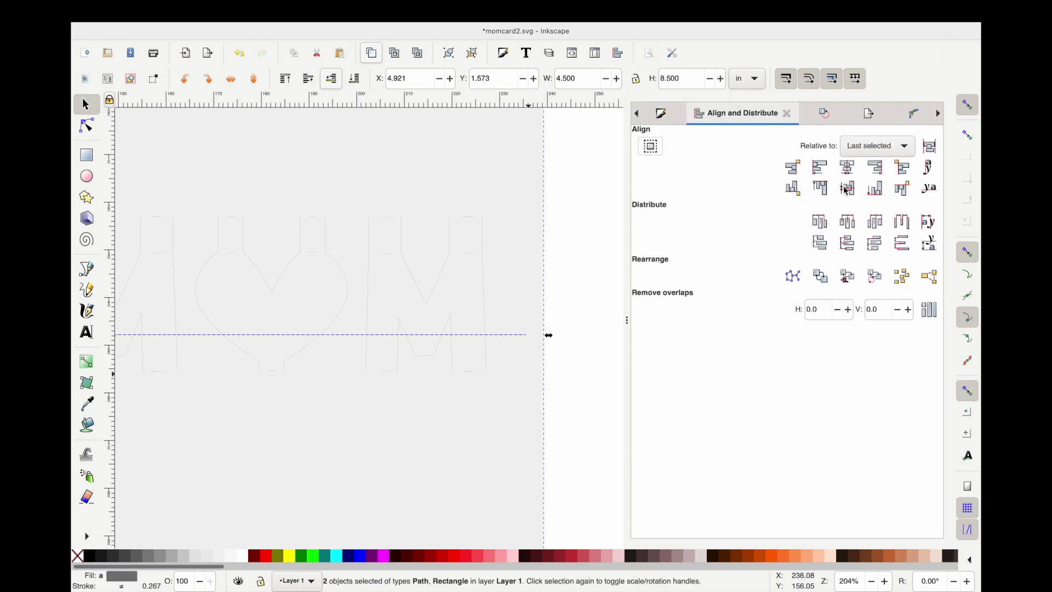
{"action": "left_click", "coordinate": [589, 357]}
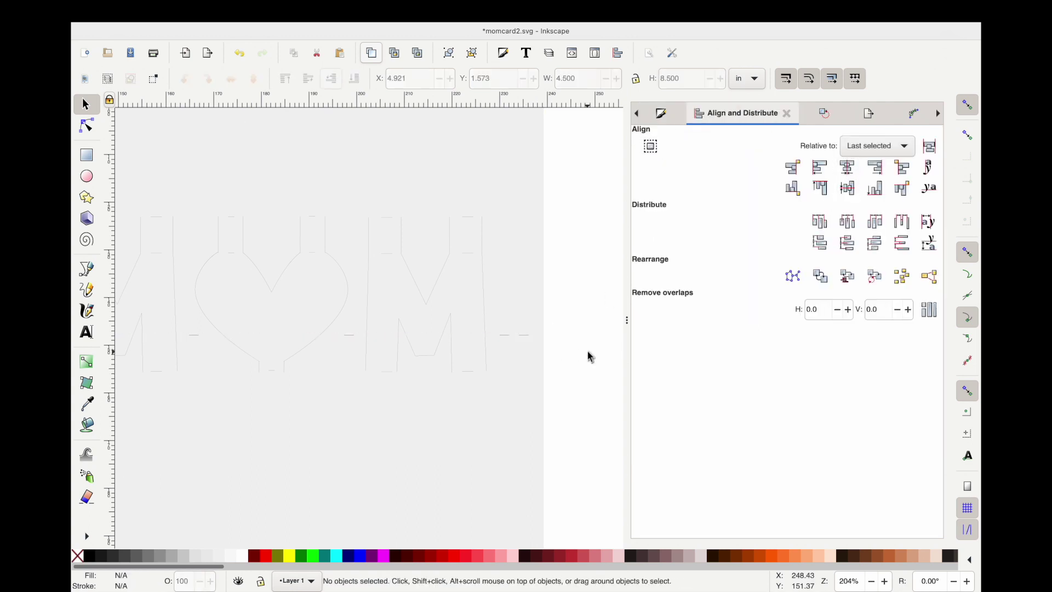
Step: Subtract the dashed fold line from the card rectangle with Difference
{"action": "left_click", "coordinate": [531, 335]}
{"action": "left_click", "coordinate": [525, 302], "text": "shift"}
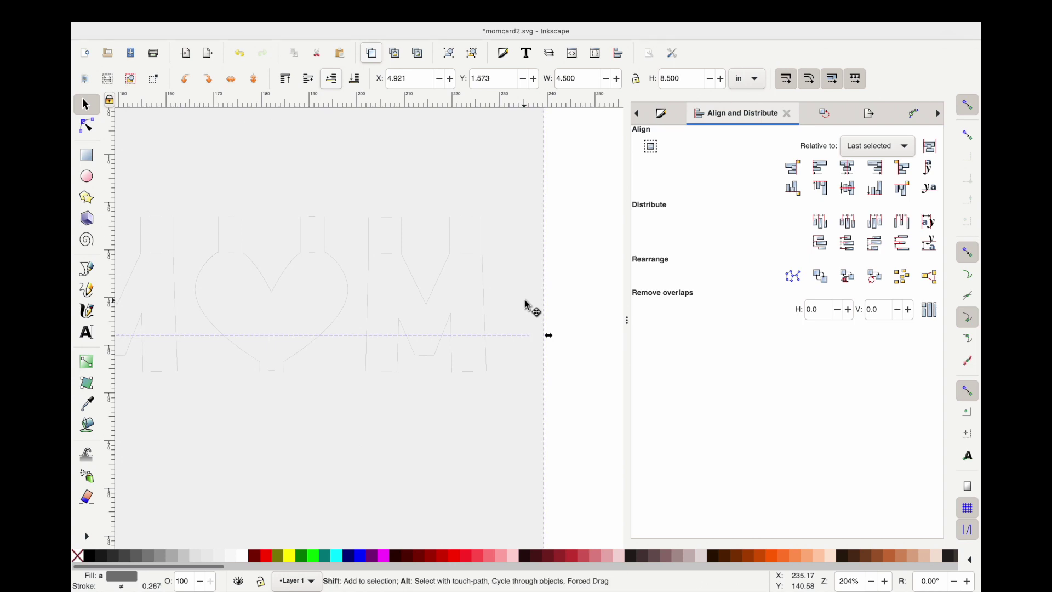
{"action": "left_click", "coordinate": [325, 11]}
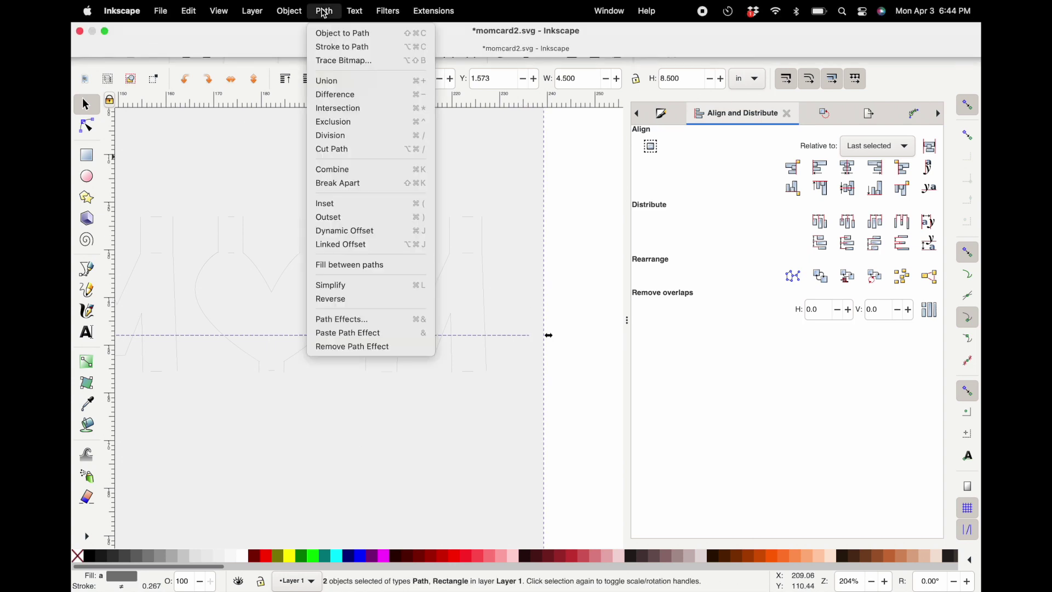
{"action": "left_click", "coordinate": [329, 96]}
Step: Subtract the MOM lettering path from the card rectangle with Difference
{"action": "key", "text": "n"}
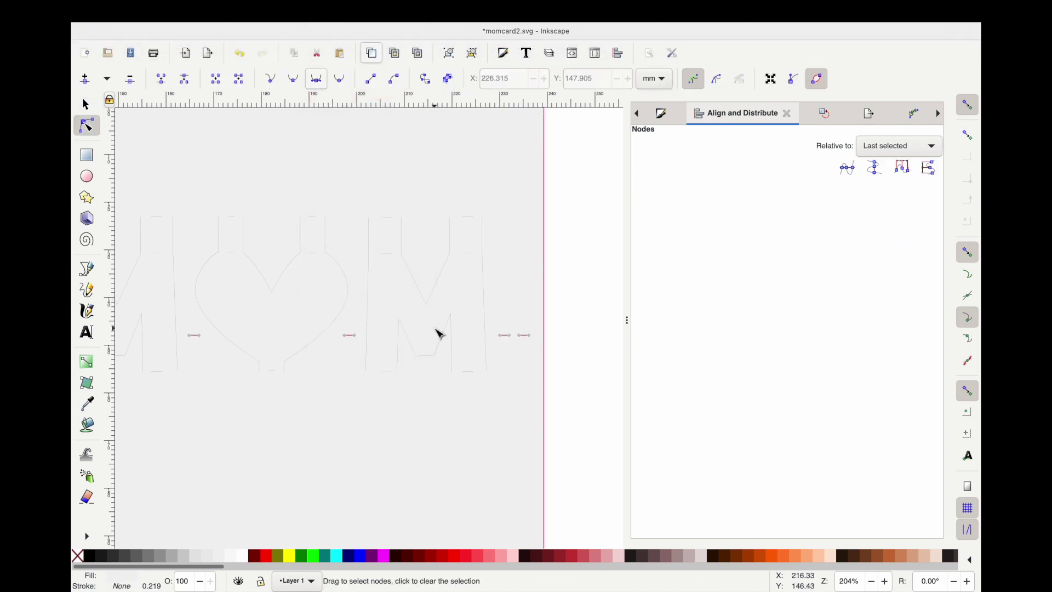
{"action": "scroll", "coordinate": [440, 333], "scroll_direction": "left", "scroll_amount": 3}
{"action": "scroll", "coordinate": [440, 334], "scroll_direction": "down", "scroll_amount": 1}
{"action": "left_click", "coordinate": [439, 324]}
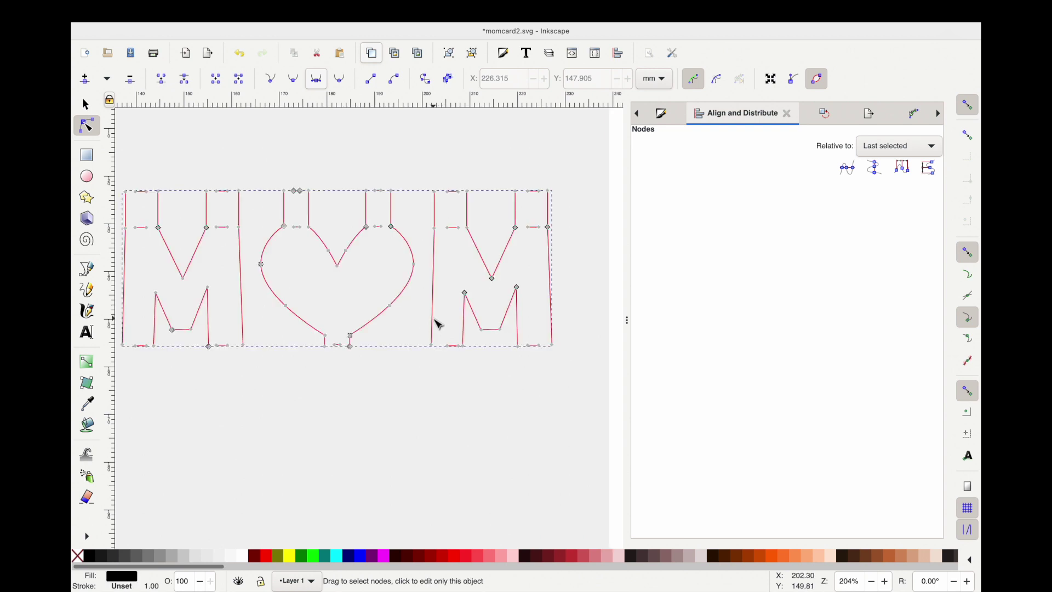
{"action": "mouse_move", "coordinate": [367, 6]}
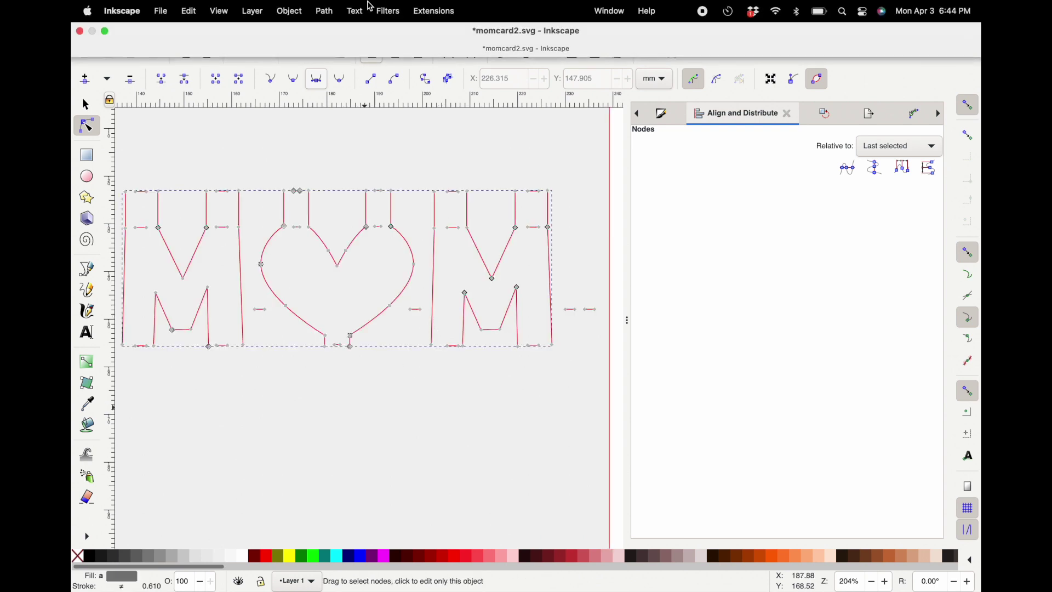
{"action": "left_click", "coordinate": [324, 11]}
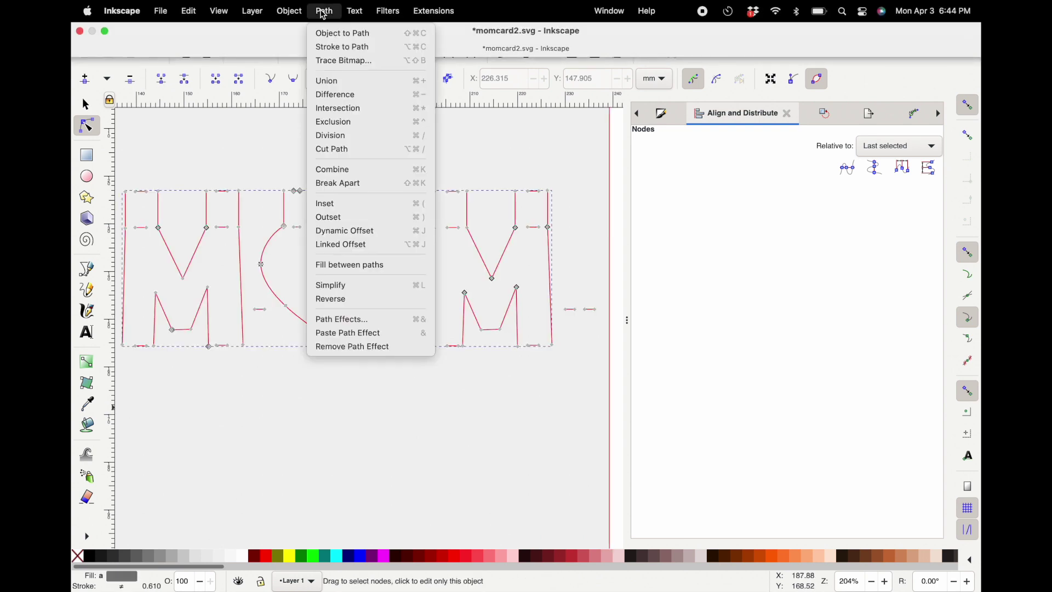
{"action": "left_click", "coordinate": [345, 94]}
Step: Examine the card's nodes to check the cut lettering, fold dashes and outer edge
{"action": "left_click", "coordinate": [620, 361]}
{"action": "key", "text": "s"}
{"action": "left_click", "coordinate": [509, 363]}
{"action": "scroll", "coordinate": [509, 363], "scroll_direction": "down", "scroll_amount": 3}
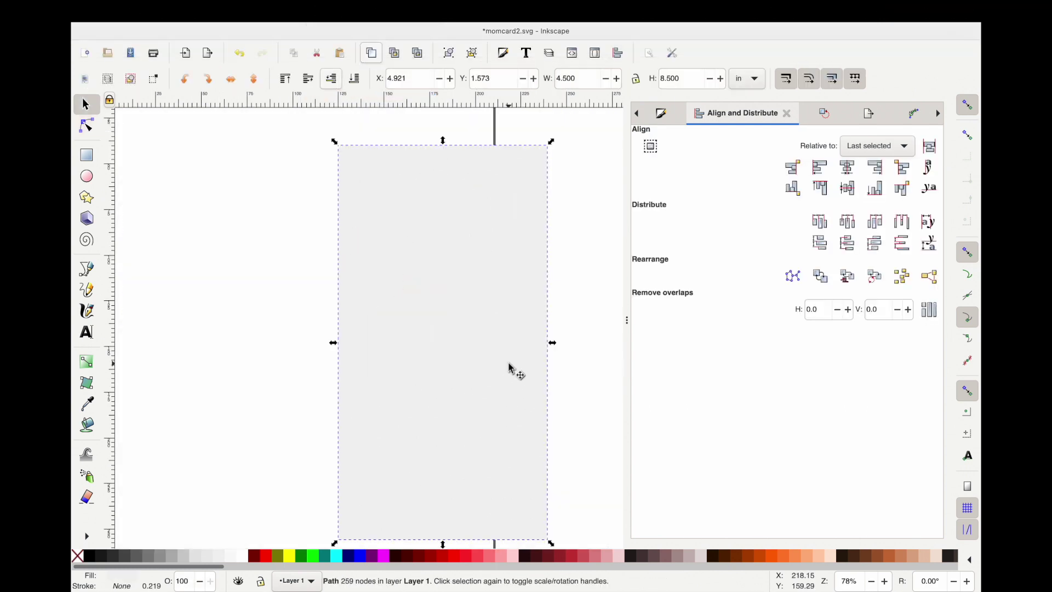
{"action": "scroll", "coordinate": [509, 364], "scroll_direction": "down", "scroll_amount": 2}
{"action": "scroll", "coordinate": [509, 364], "scroll_direction": "down", "scroll_amount": 1}
{"action": "scroll", "coordinate": [510, 364], "scroll_direction": "right", "scroll_amount": 1}
{"action": "key", "text": "n"}
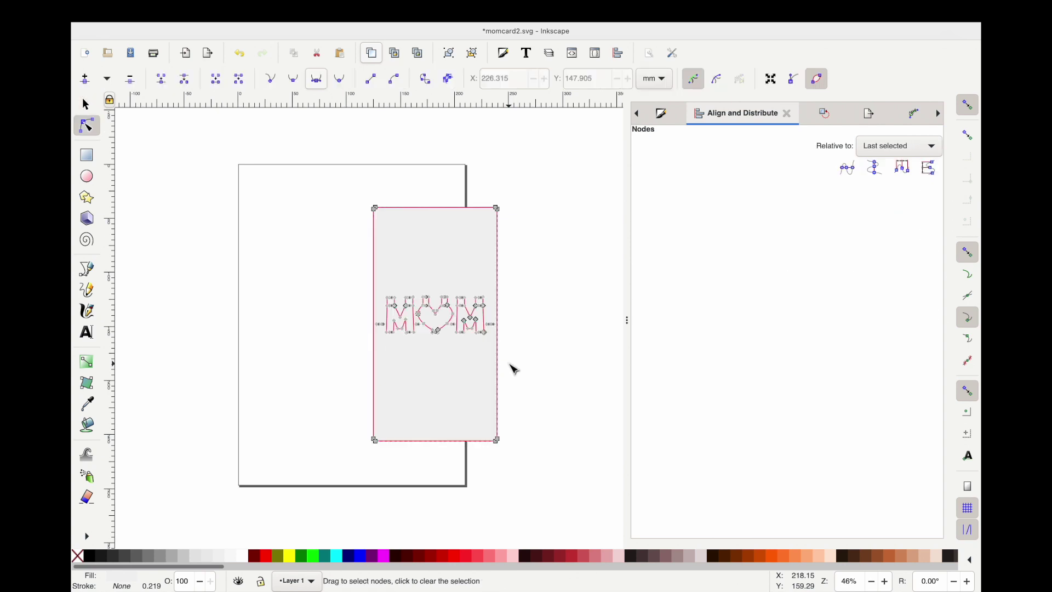
{"action": "scroll", "coordinate": [411, 301], "scroll_direction": "up", "scroll_amount": 4}
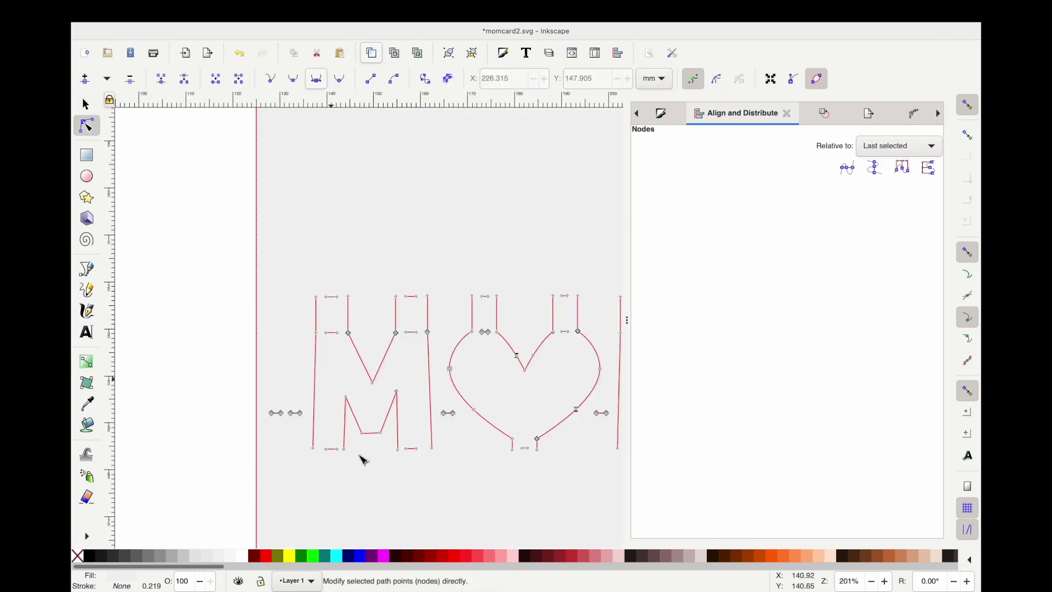
{"action": "key", "text": "5"}
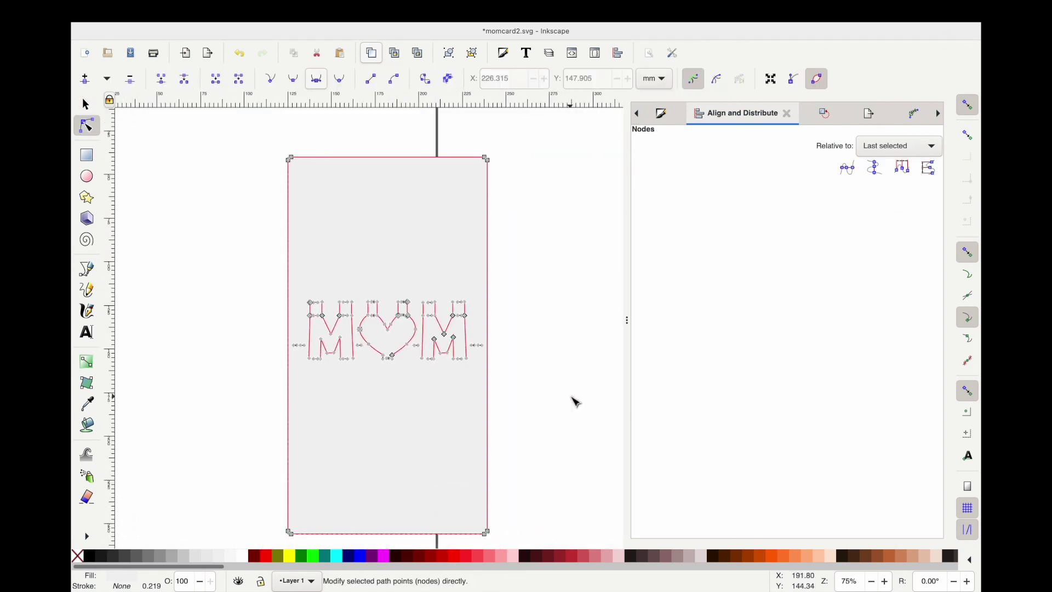
Step: Move the finished card inward so it lies fully within the page and check its nodes there
{"action": "key", "text": "s"}
{"action": "left_click_drag", "start_coordinate": [433, 423], "coordinate": [295, 398]}
{"action": "scroll", "coordinate": [296, 399], "scroll_direction": "down", "scroll_amount": 2}
{"action": "scroll", "coordinate": [307, 371], "scroll_direction": "up", "scroll_amount": 2}
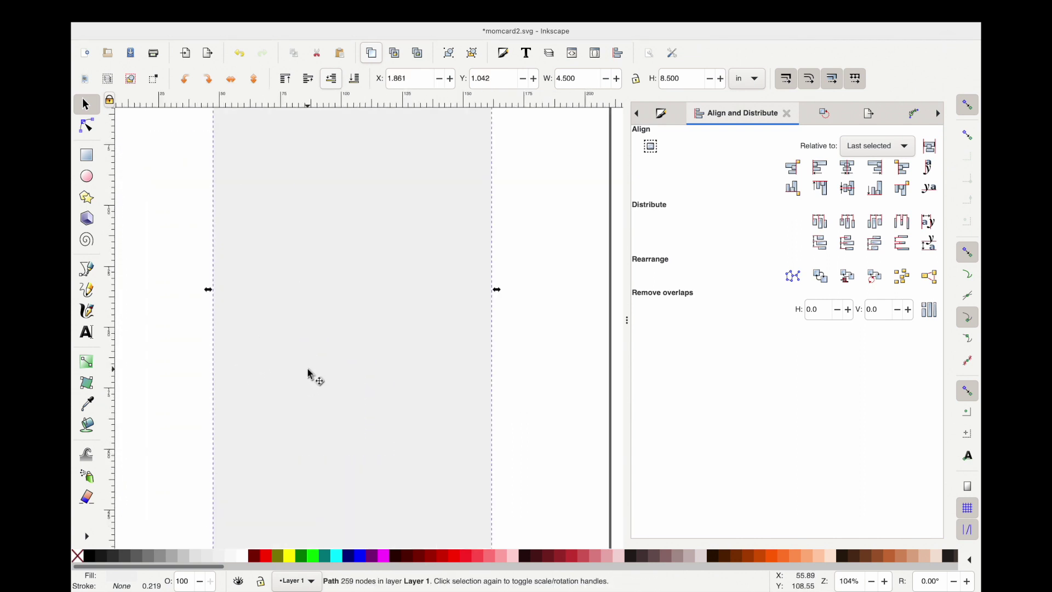
{"action": "key", "text": "n"}
{"action": "scroll", "coordinate": [277, 376], "scroll_direction": "down", "scroll_amount": 3}
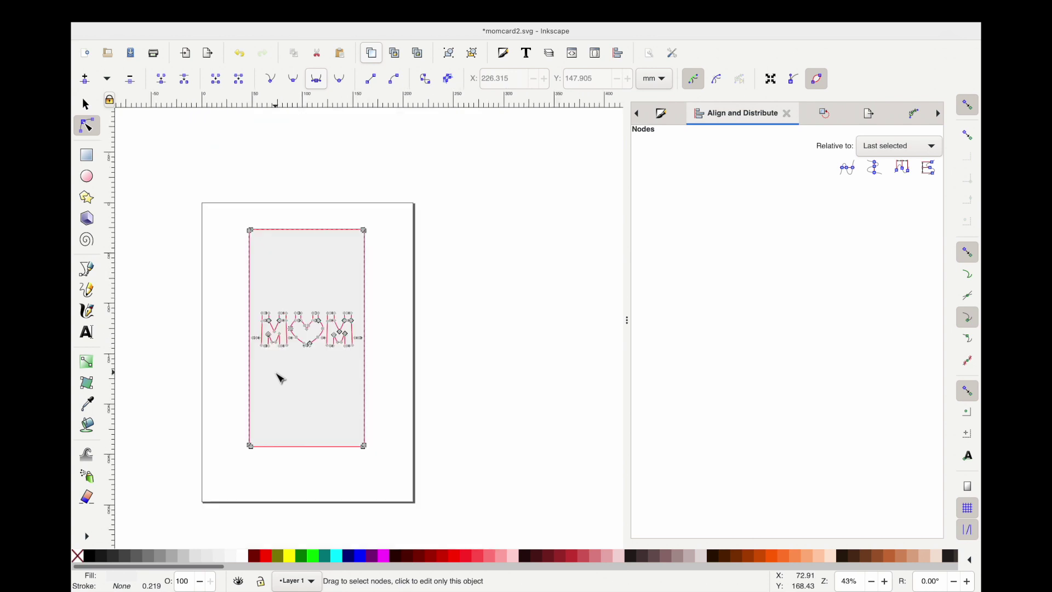
{"action": "key", "text": "s"}
Step: Draw a rectangle about 158 × 238 mm beside the card and fill it pink
{"action": "left_click", "coordinate": [87, 155]}
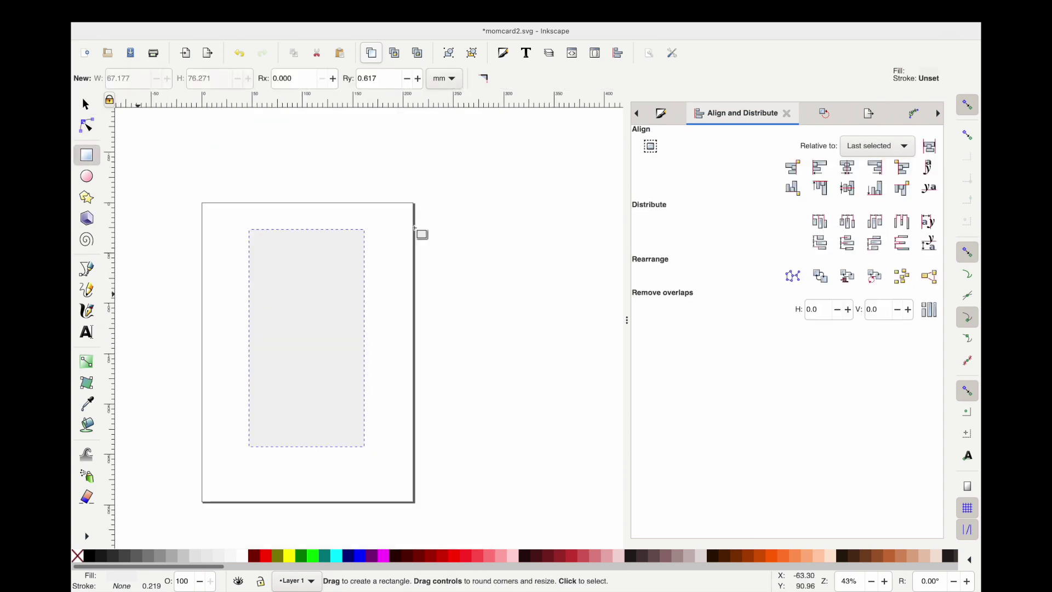
{"action": "left_click_drag", "start_coordinate": [385, 186], "coordinate": [544, 426]}
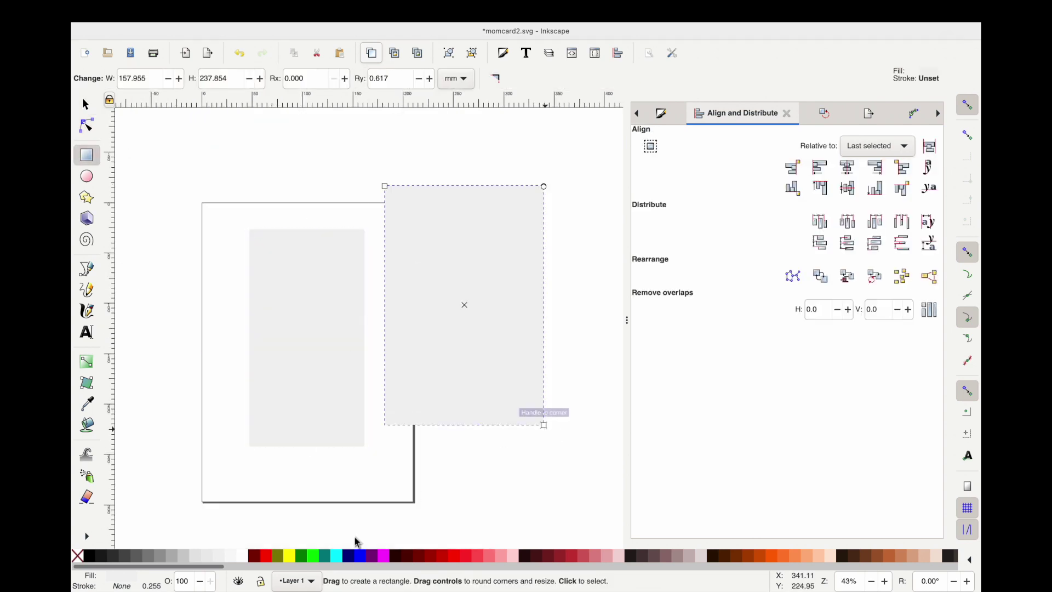
{"action": "key", "text": "s"}
{"action": "left_click", "coordinate": [498, 563]}
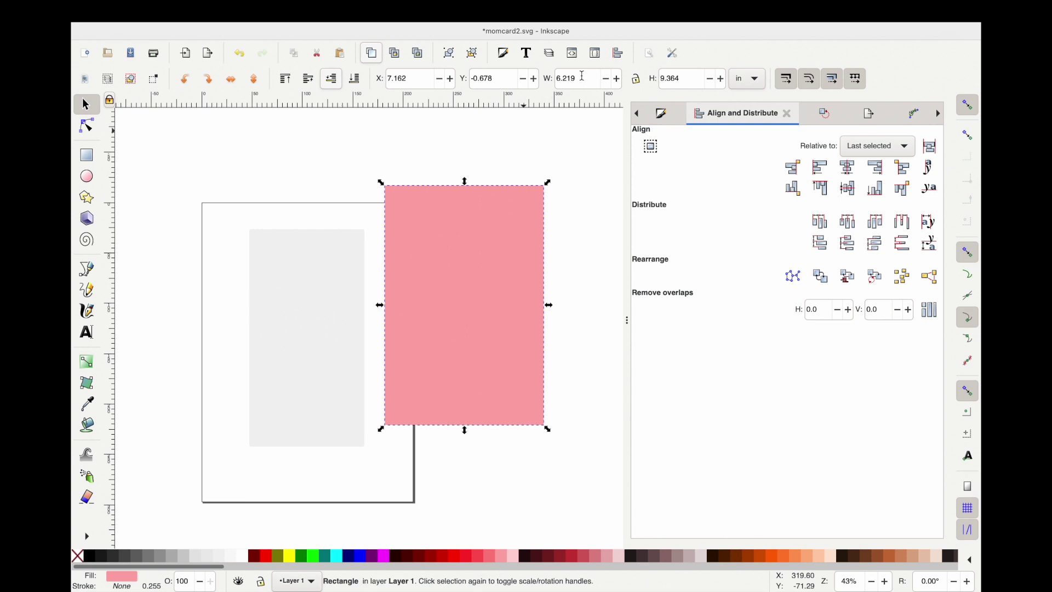
Step: Set the pink rectangle's size to 5 in wide and 9 in high
{"action": "left_click", "coordinate": [582, 76]}
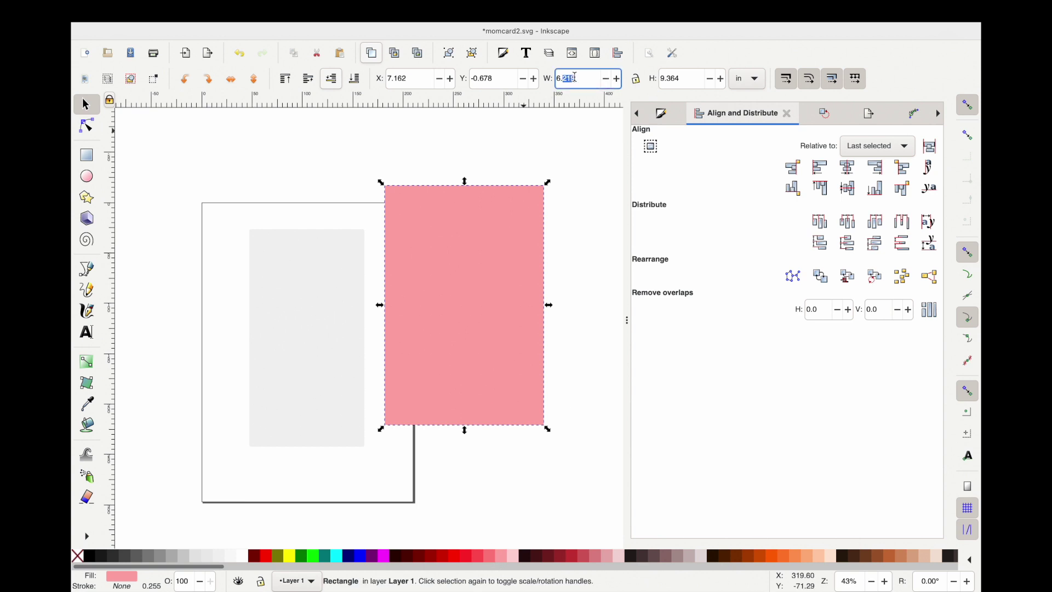
{"action": "type", "text": "5"}
{"action": "key", "text": "Tab"}
{"action": "type", "text": "9"}
{"action": "key", "text": "Return"}
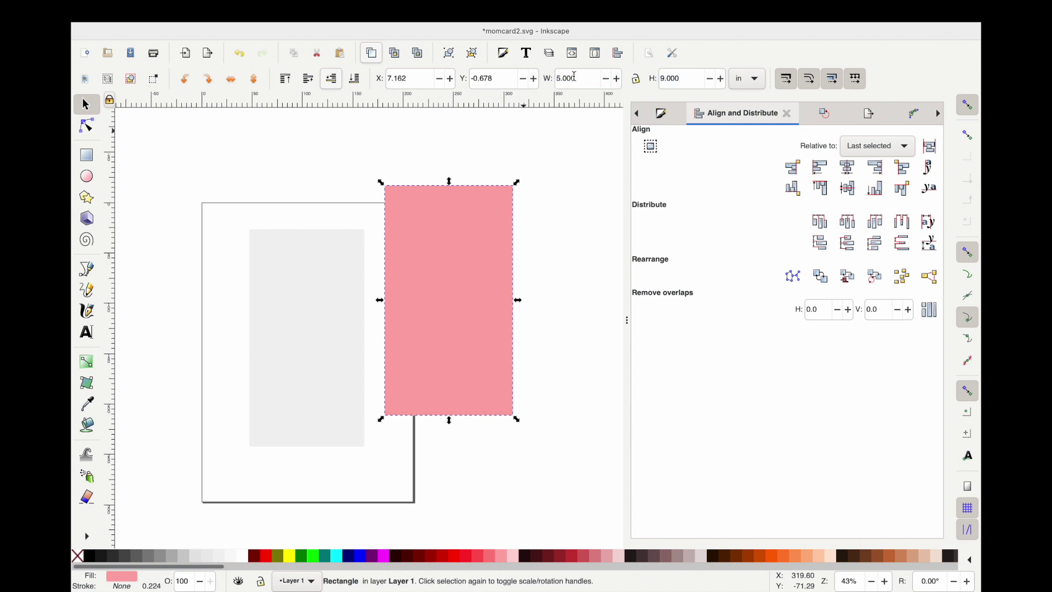
Step: Centre the pink 5 × 9 in rectangle and the card on each other horizontally and vertically
{"action": "left_click", "coordinate": [342, 313], "text": "shift"}
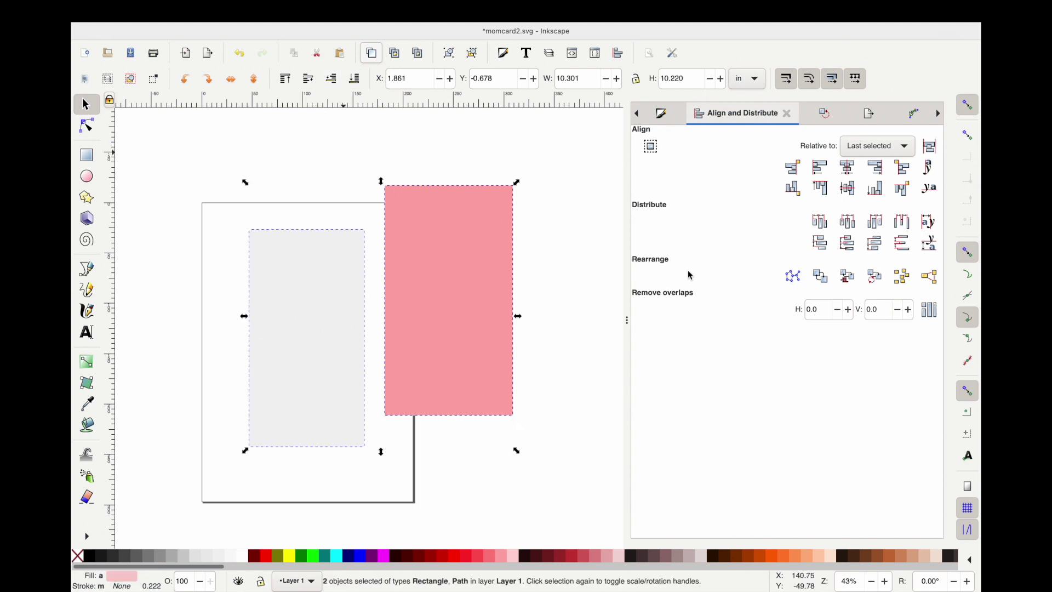
{"action": "left_click", "coordinate": [848, 166]}
{"action": "left_click", "coordinate": [848, 188]}
{"action": "left_click", "coordinate": [433, 344]}
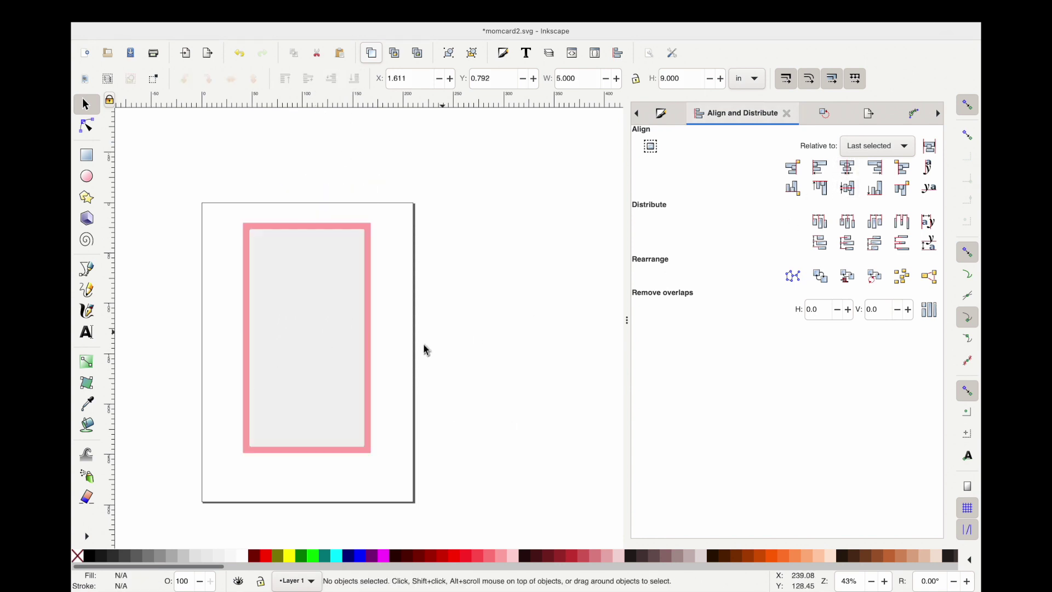
Step: Examine the card's lettering and fold-dash nodes against the pink backing, including the backing's outline
{"action": "scroll", "coordinate": [278, 383], "scroll_direction": "up", "scroll_amount": 4}
{"action": "left_click", "coordinate": [278, 378]}
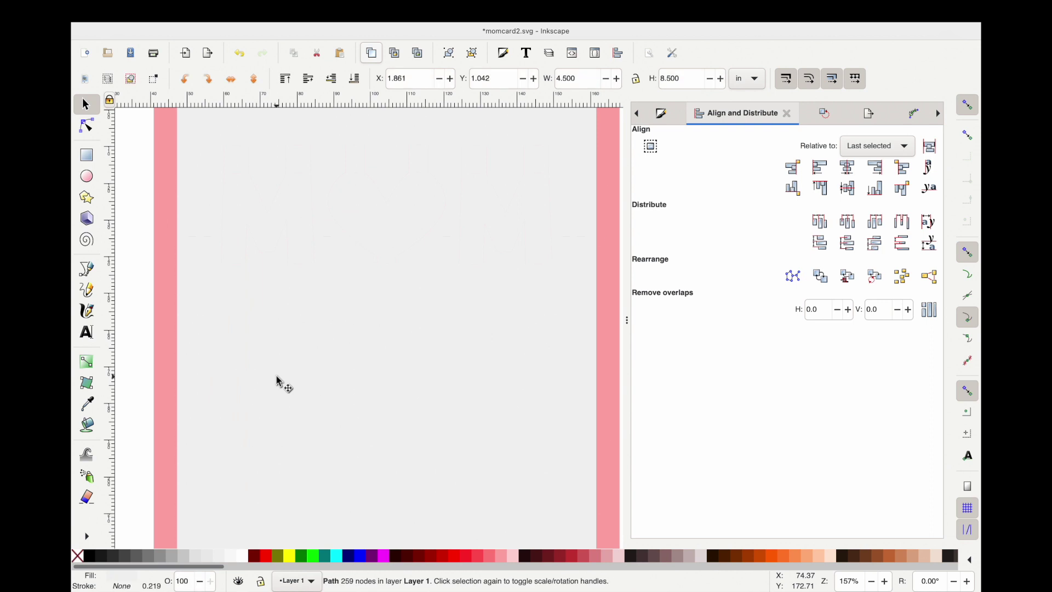
{"action": "key", "text": "n"}
{"action": "scroll", "coordinate": [281, 372], "scroll_direction": "down", "scroll_amount": 1}
{"action": "scroll", "coordinate": [288, 372], "scroll_direction": "down", "scroll_amount": 1}
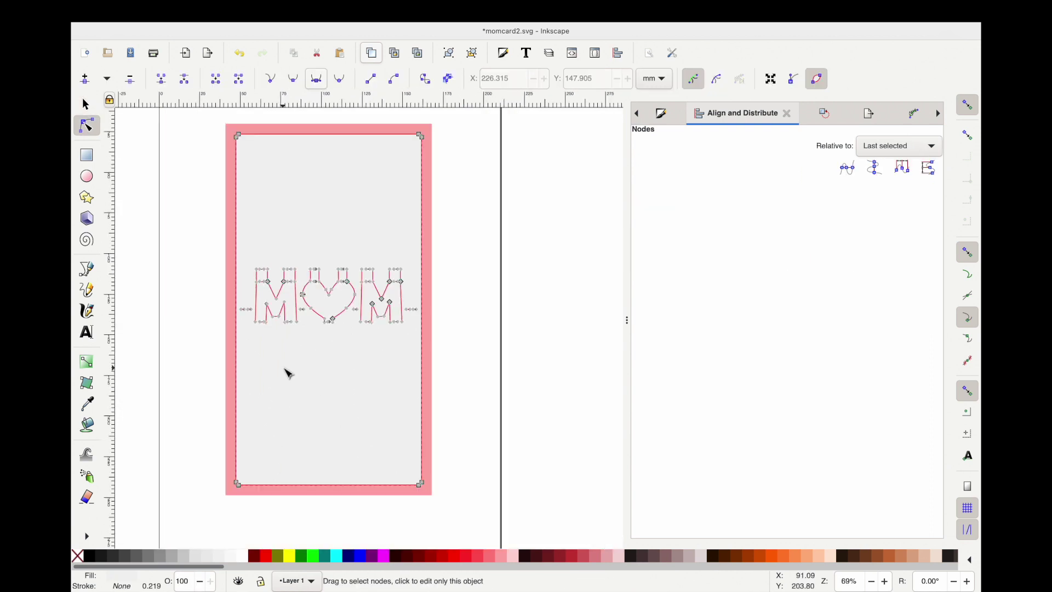
{"action": "left_click", "coordinate": [436, 327]}
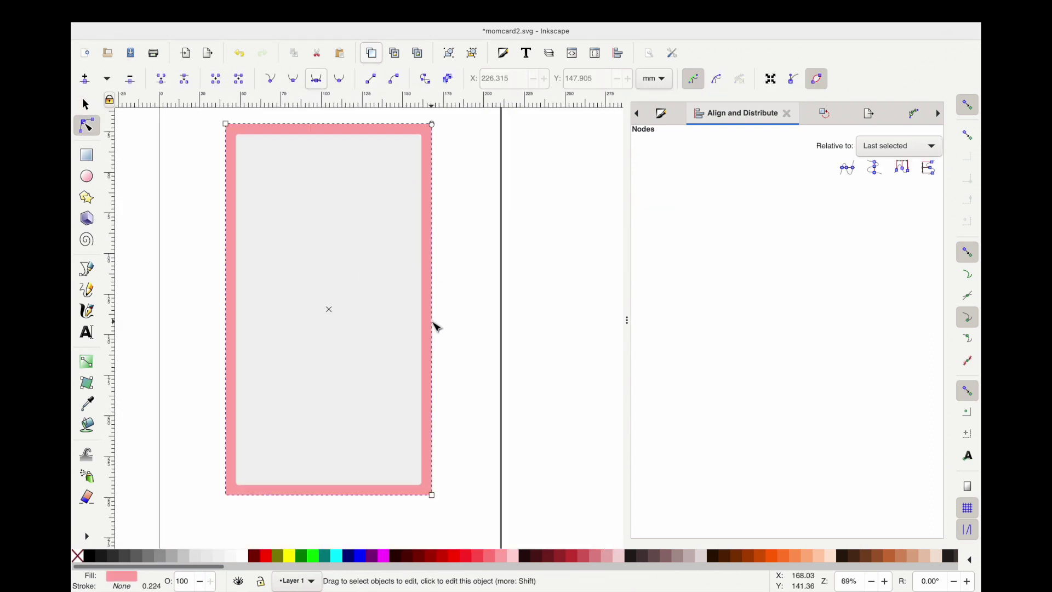
Step: Draw a horizontal line across the backing's middle, set it 5 in (127 mm) wide, centre it on the backing and place it behind the card
{"action": "left_click", "coordinate": [83, 274]}
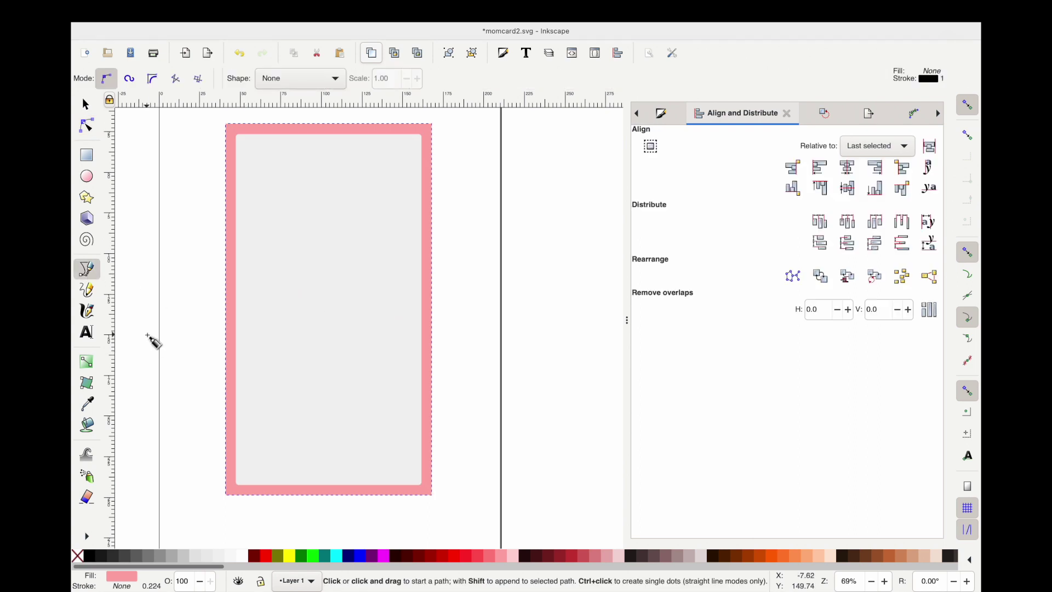
{"action": "left_click", "coordinate": [209, 314]}
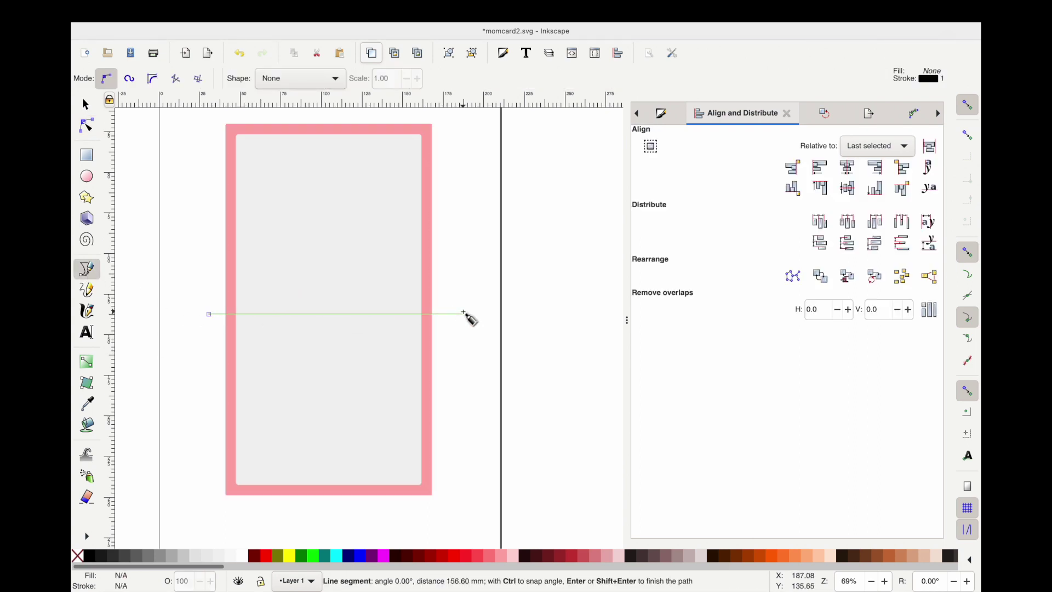
{"action": "key", "text": "Return"}
{"action": "key", "text": "s"}
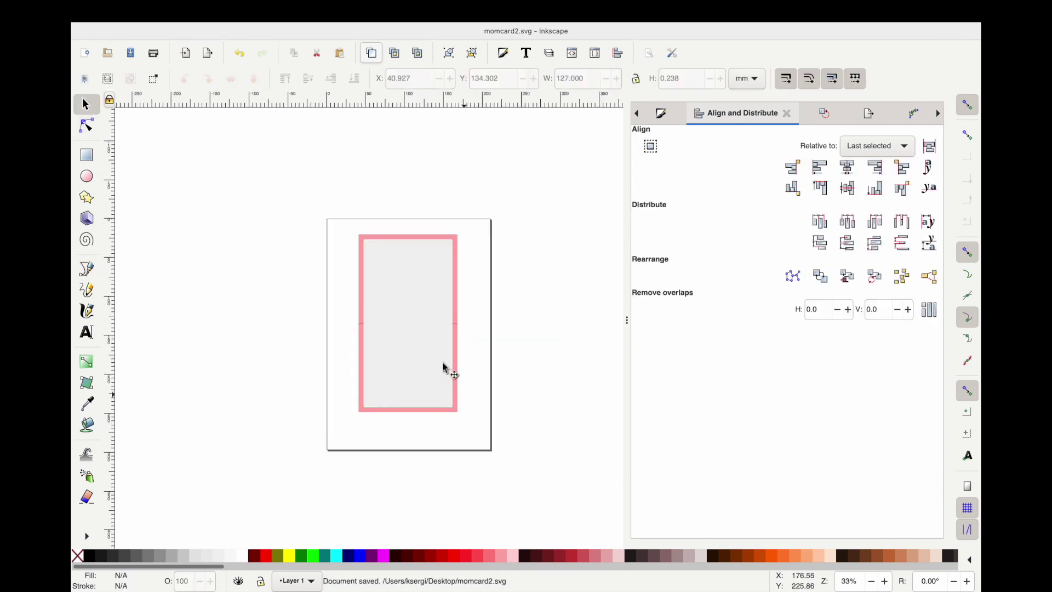
{"action": "scroll", "coordinate": [447, 368], "scroll_direction": "up", "scroll_amount": 2}
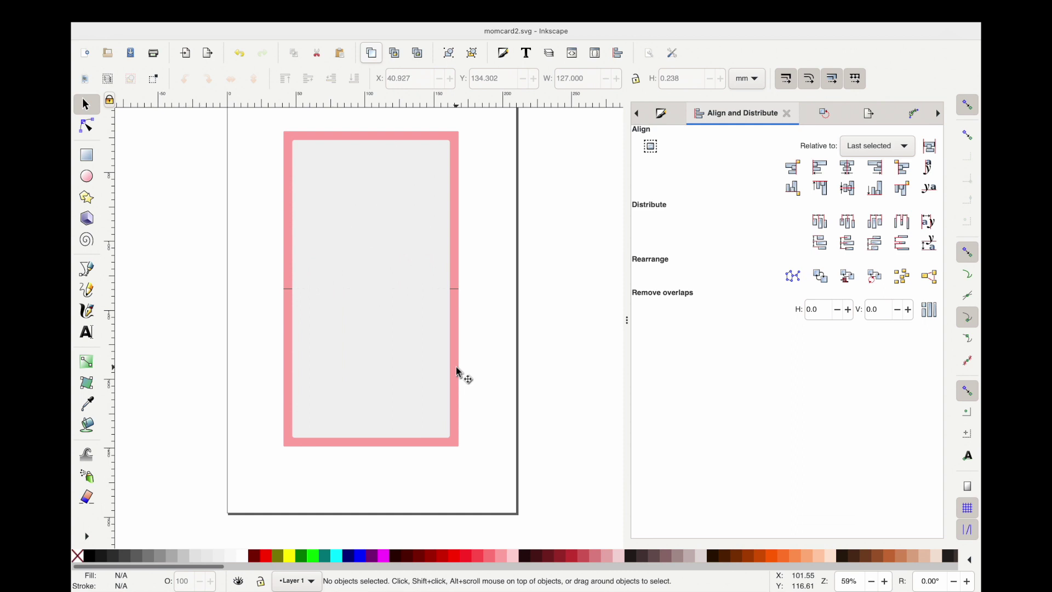
Step: Shift the fold dash at the foot of the second M's first leg to X 127.571 mm, centred between the leg's cut lines
{"action": "left_click", "coordinate": [401, 369]}
{"action": "key", "text": "n"}
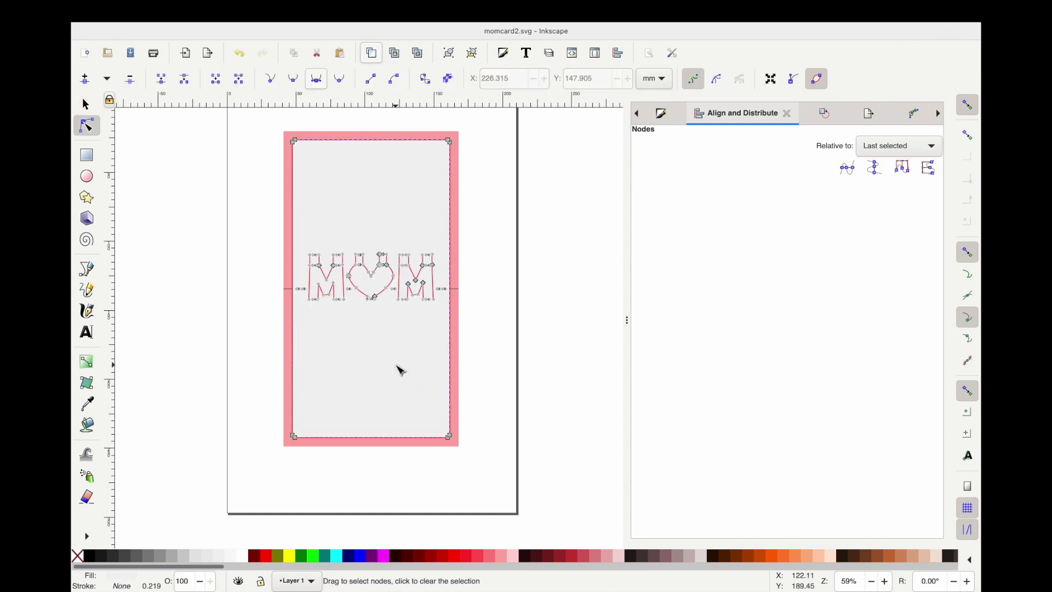
{"action": "scroll", "coordinate": [357, 311], "scroll_direction": "up", "scroll_amount": 4}
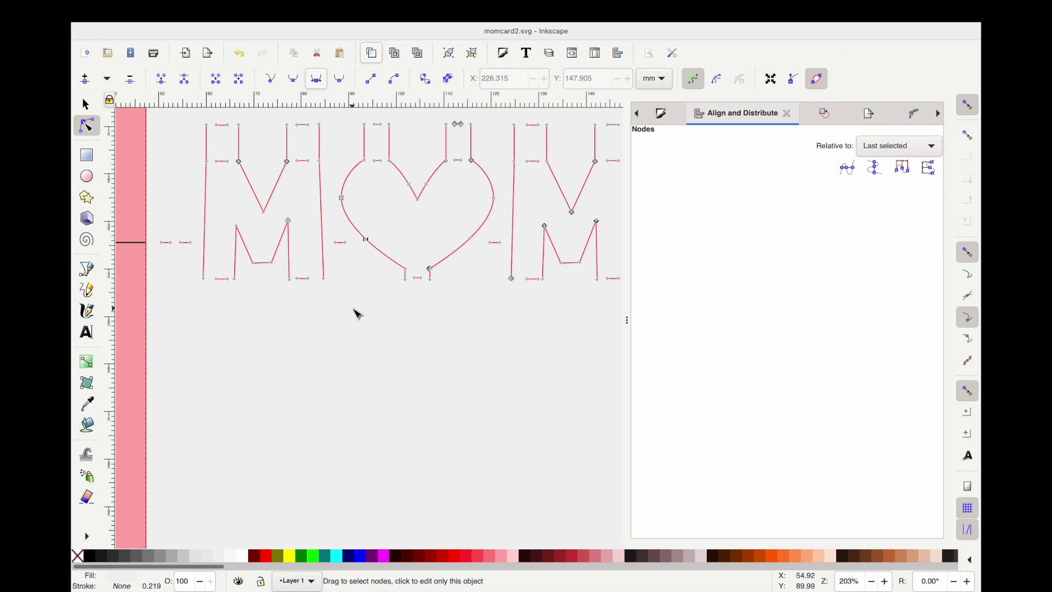
{"action": "left_click_drag", "start_coordinate": [526, 262], "coordinate": [542, 297]}
{"action": "scroll", "coordinate": [565, 282], "scroll_direction": "right", "scroll_amount": 3}
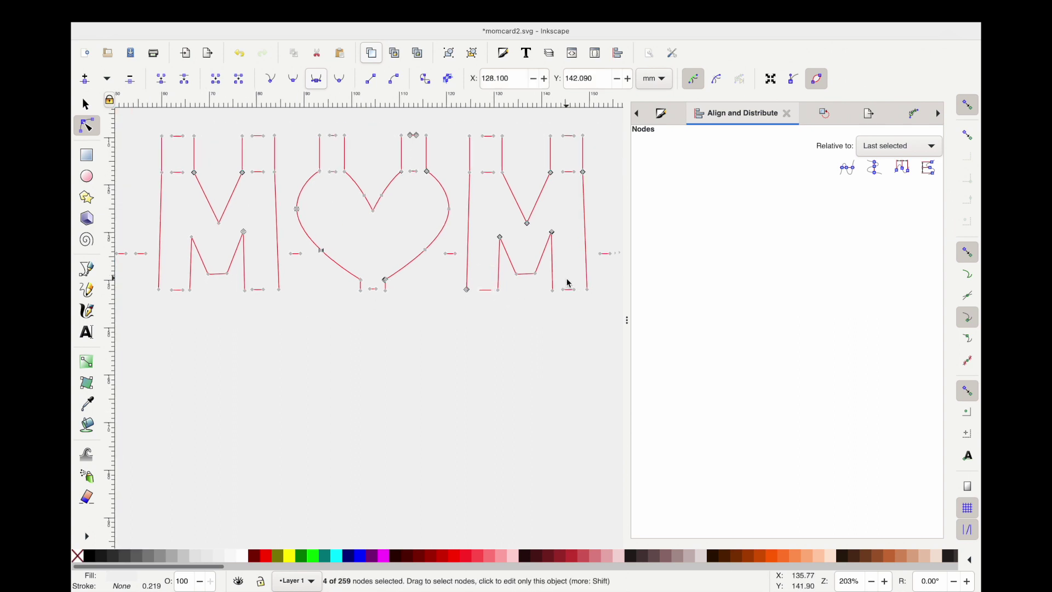
{"action": "left_click_drag", "start_coordinate": [464, 281], "coordinate": [477, 302]}
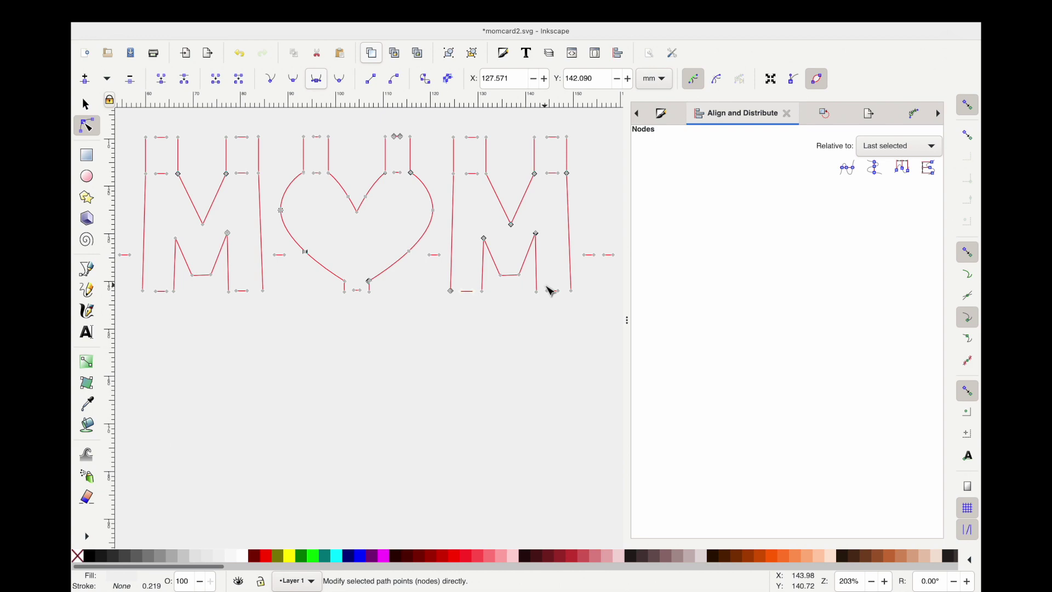
{"action": "scroll", "coordinate": [553, 296], "scroll_direction": "left", "scroll_amount": 2}
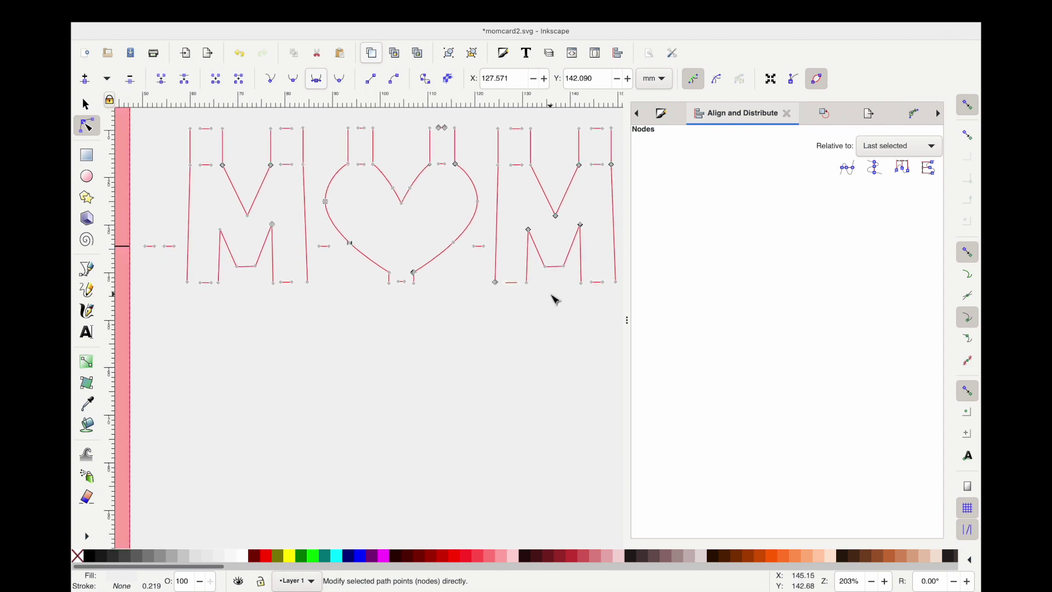